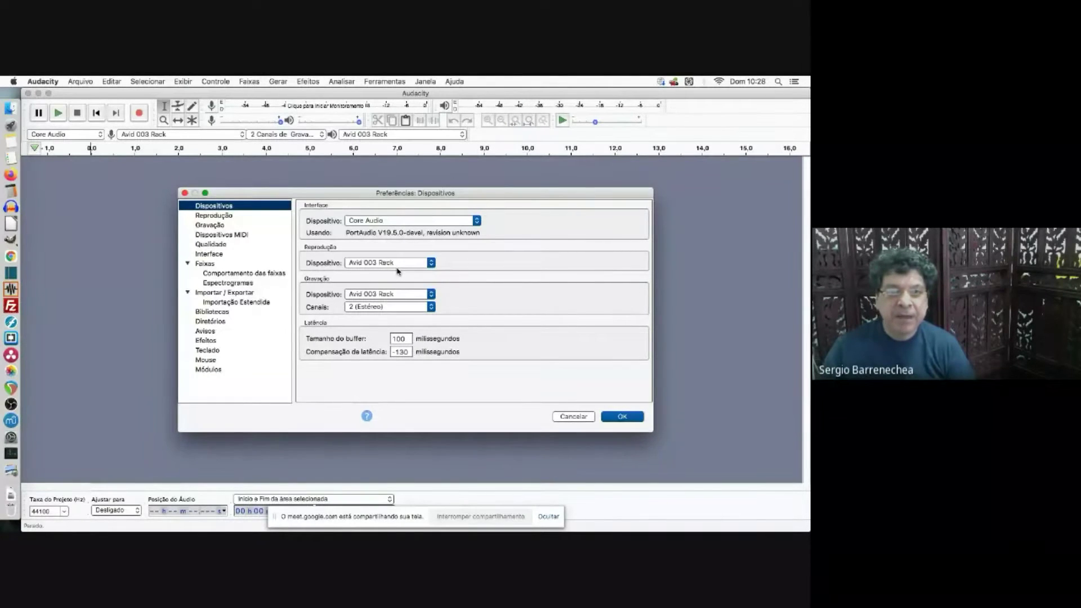
# Set the recording device to Microfone Integrado in the device preferences and apply the change.
pyautogui.click(377, 305)
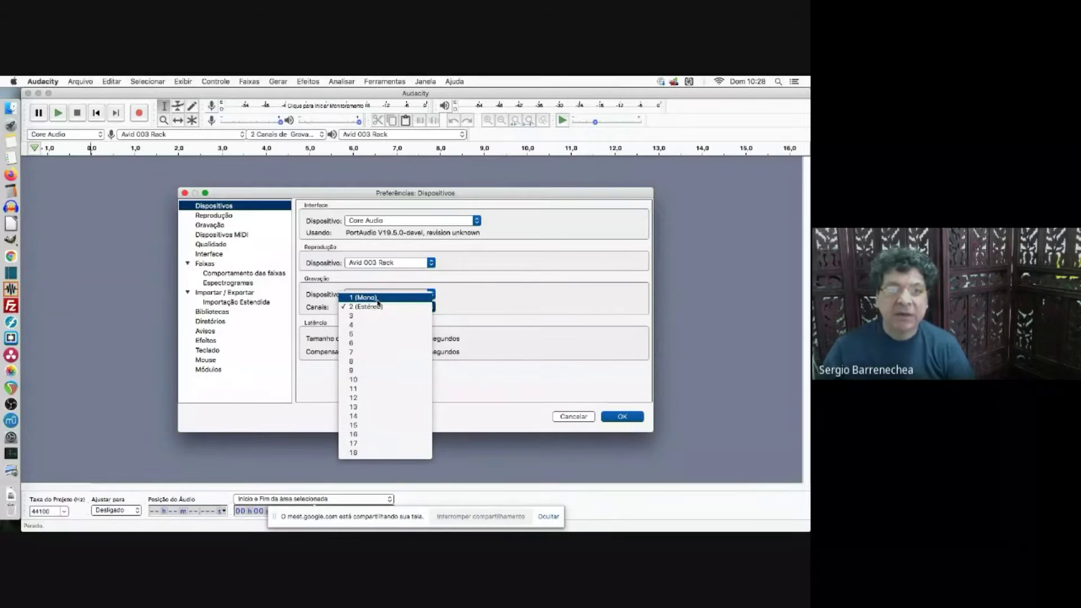
pyautogui.click(378, 304)
pyautogui.click(400, 294)
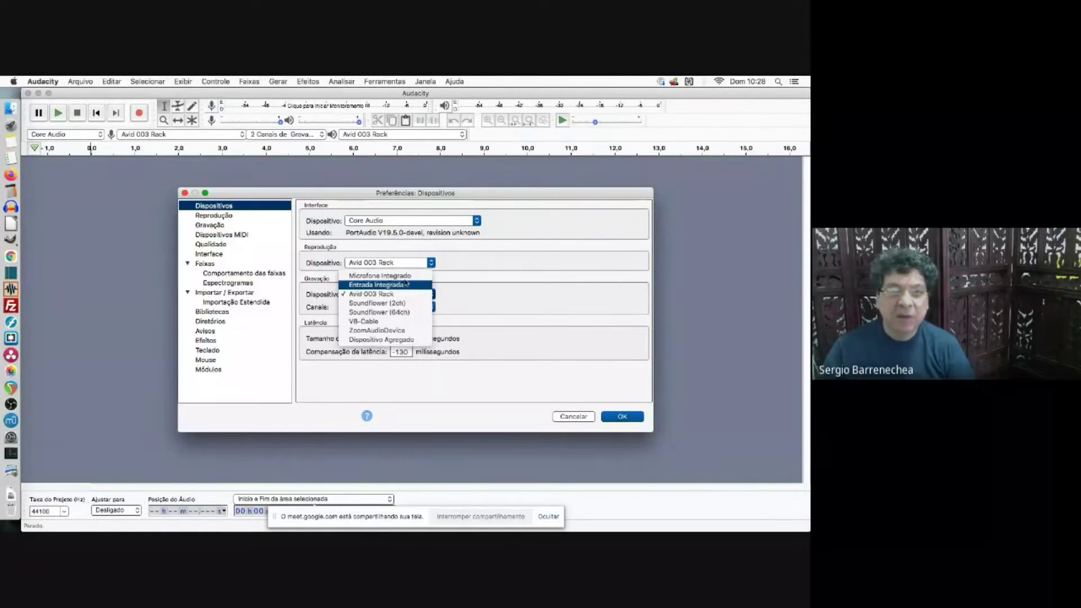
pyautogui.click(408, 276)
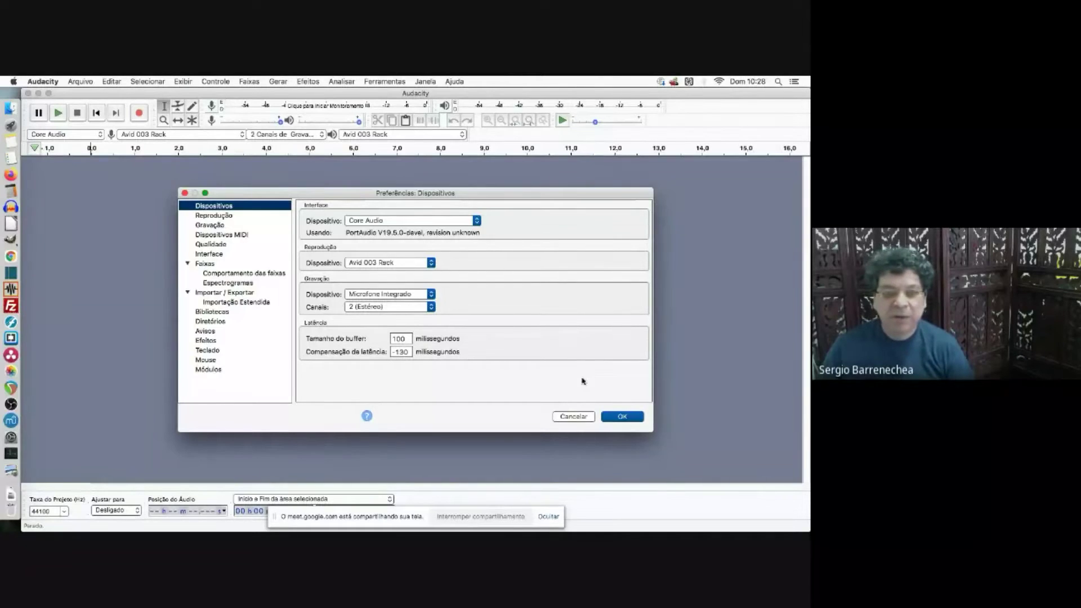
pyautogui.click(620, 419)
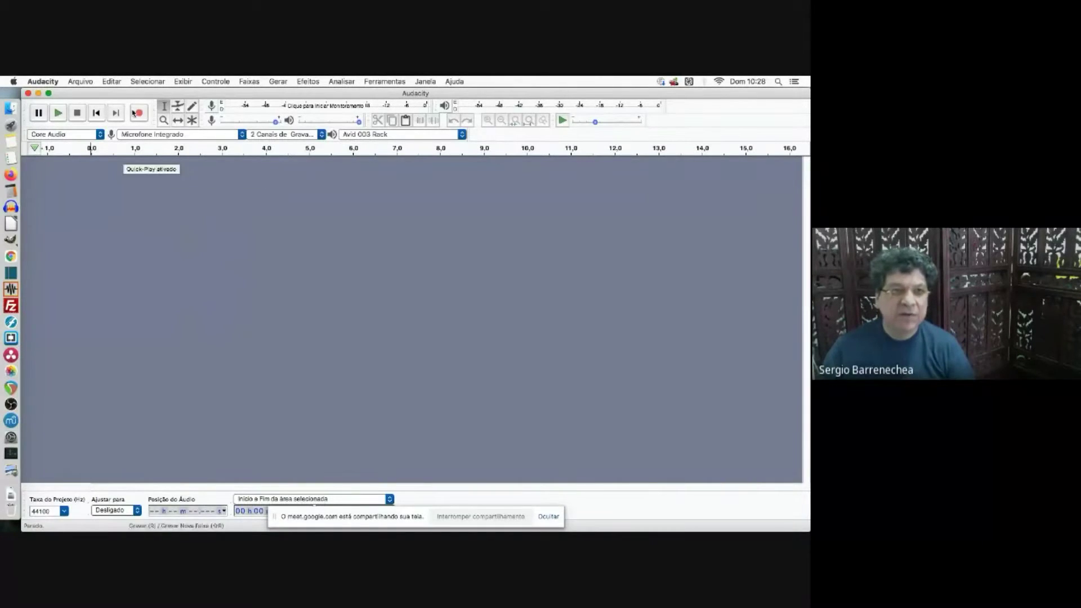
# Set the recording channels to 1 (Mono) in the device preferences and apply the change.
pyautogui.click(42, 81)
pyautogui.click(43, 111)
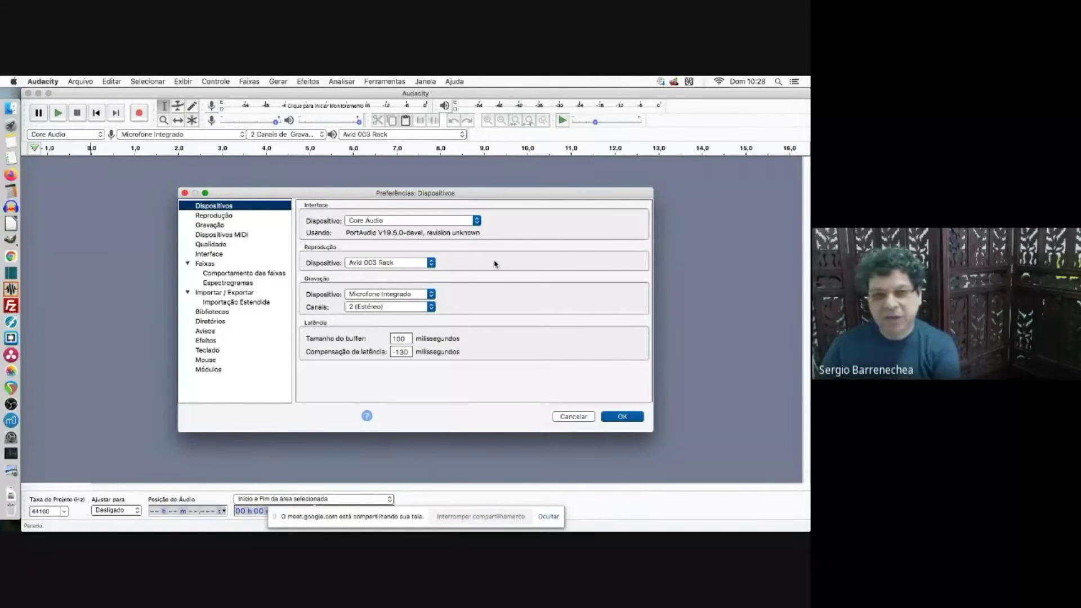
pyautogui.click(395, 297)
pyautogui.click(402, 296)
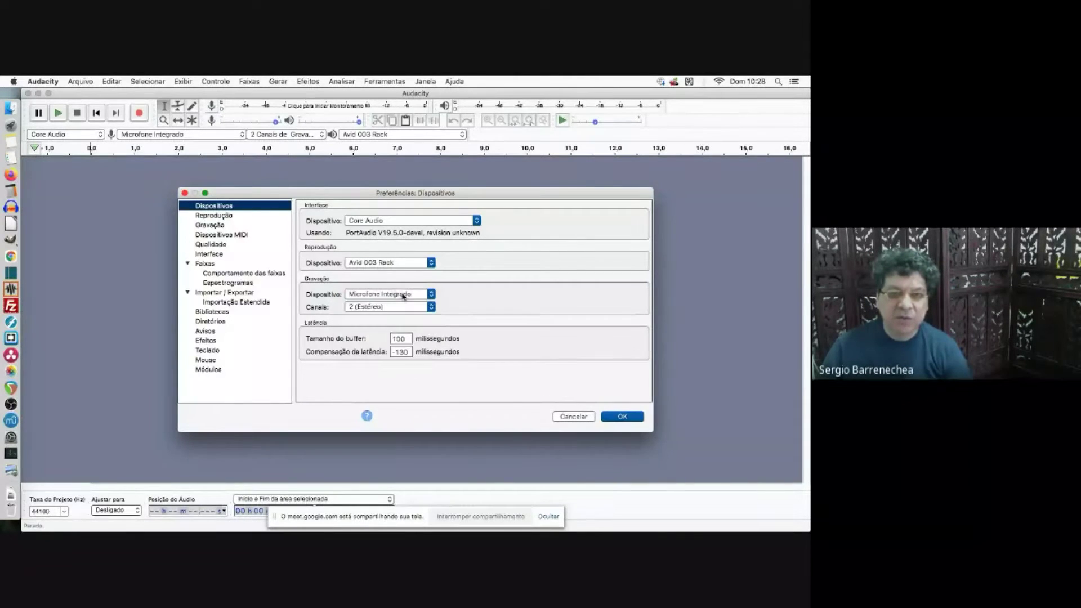
pyautogui.click(389, 307)
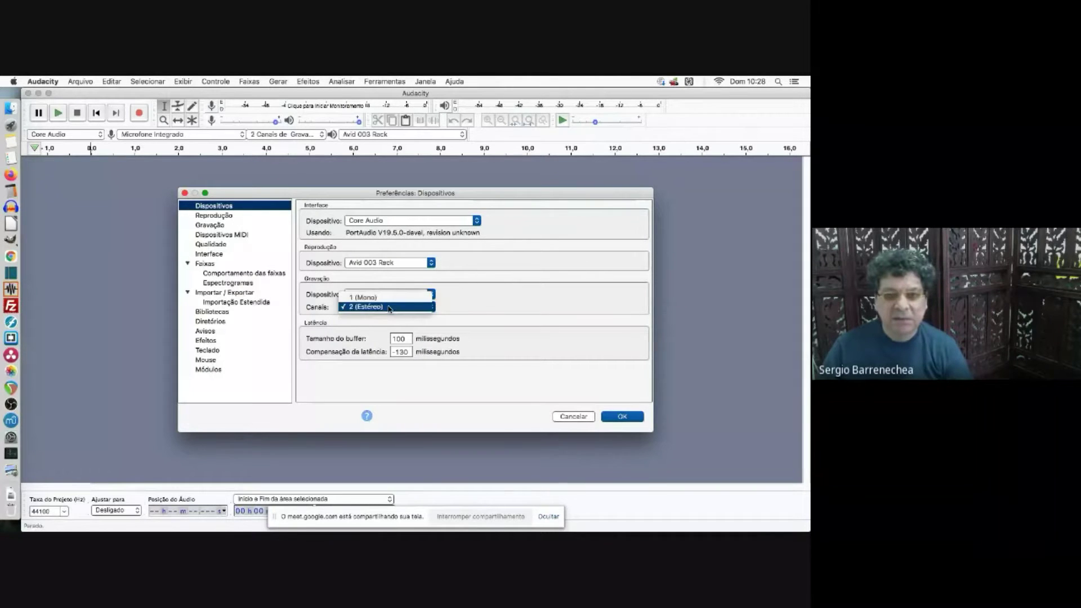
pyautogui.click(369, 297)
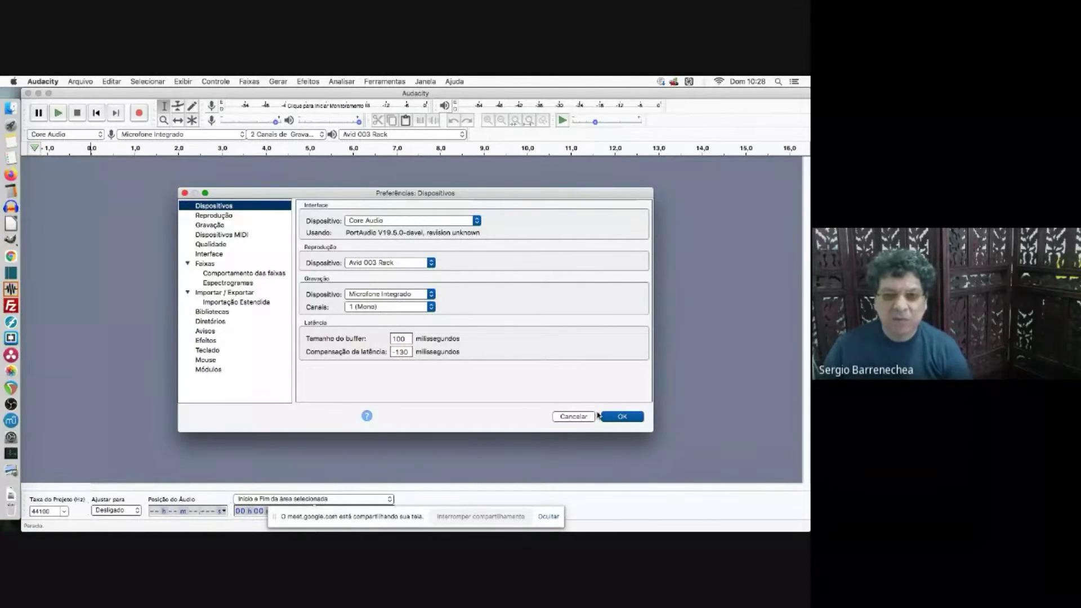
pyautogui.click(626, 420)
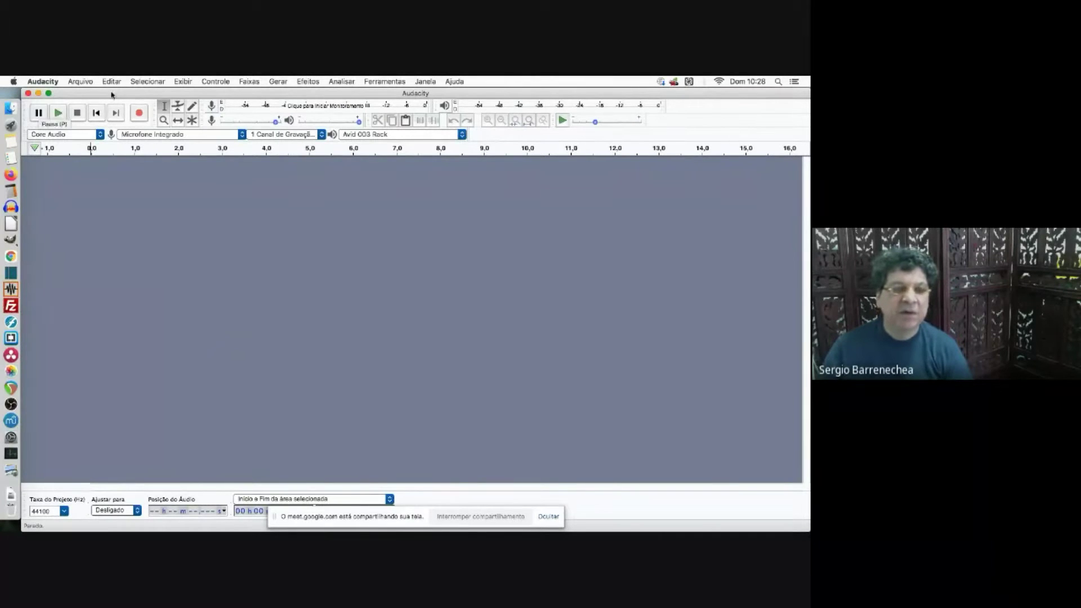
# Record a voice clip of about 15 seconds and delete its ending from about 13.9 seconds onward.
pyautogui.click(139, 114)
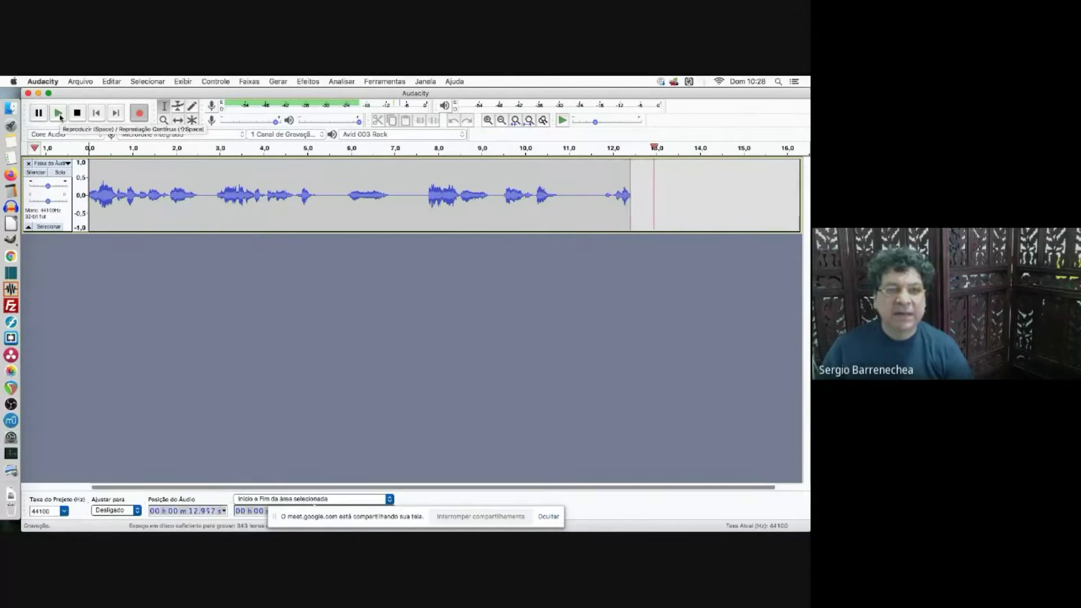
pyautogui.click(77, 112)
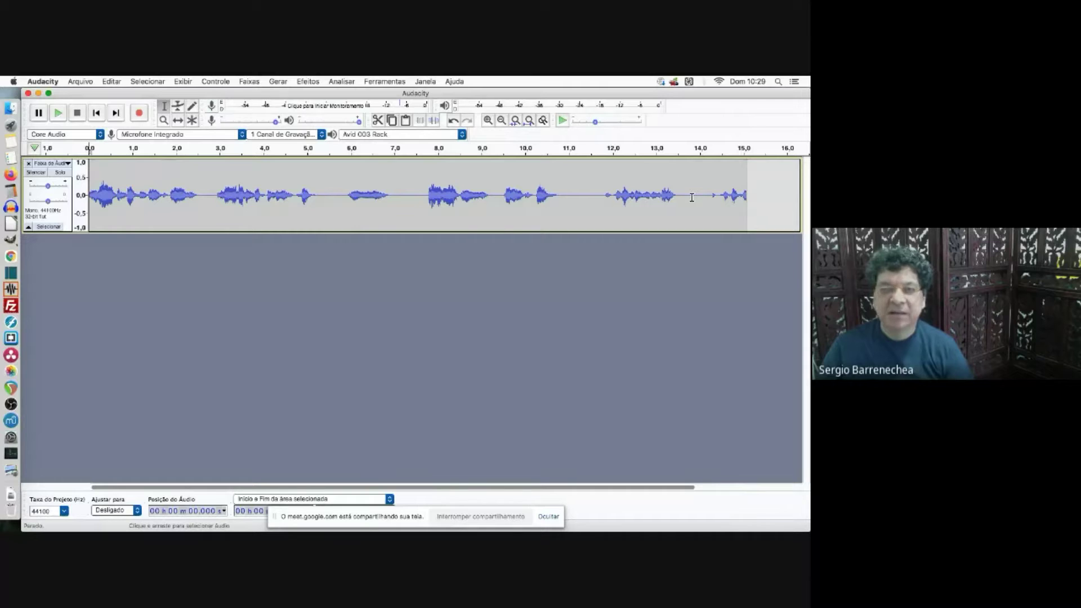
pyautogui.click(692, 197)
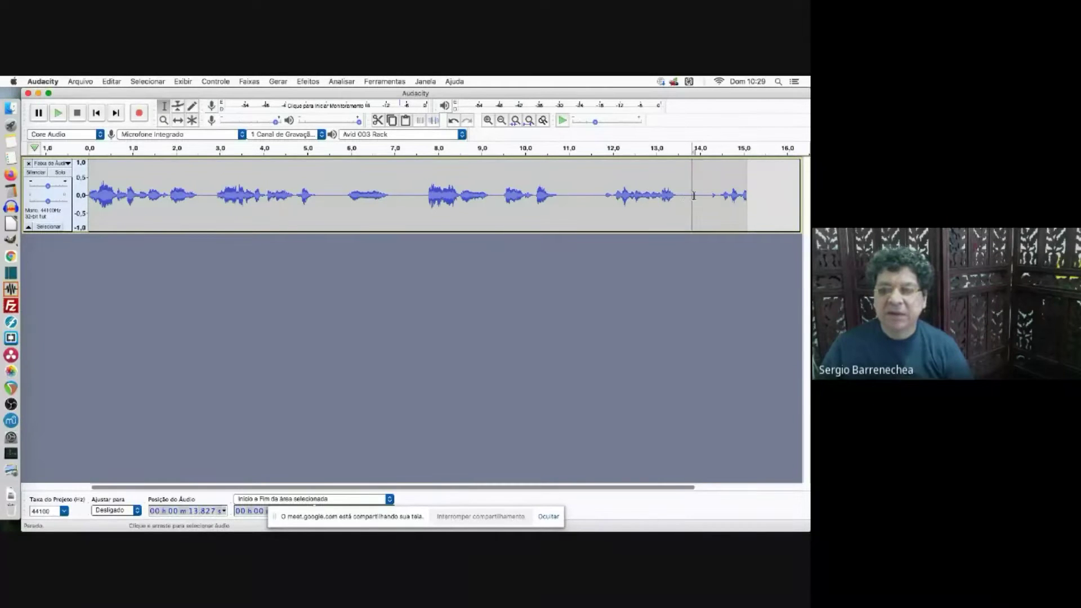
pyautogui.moveTo(695, 195); pyautogui.dragTo(764, 194)
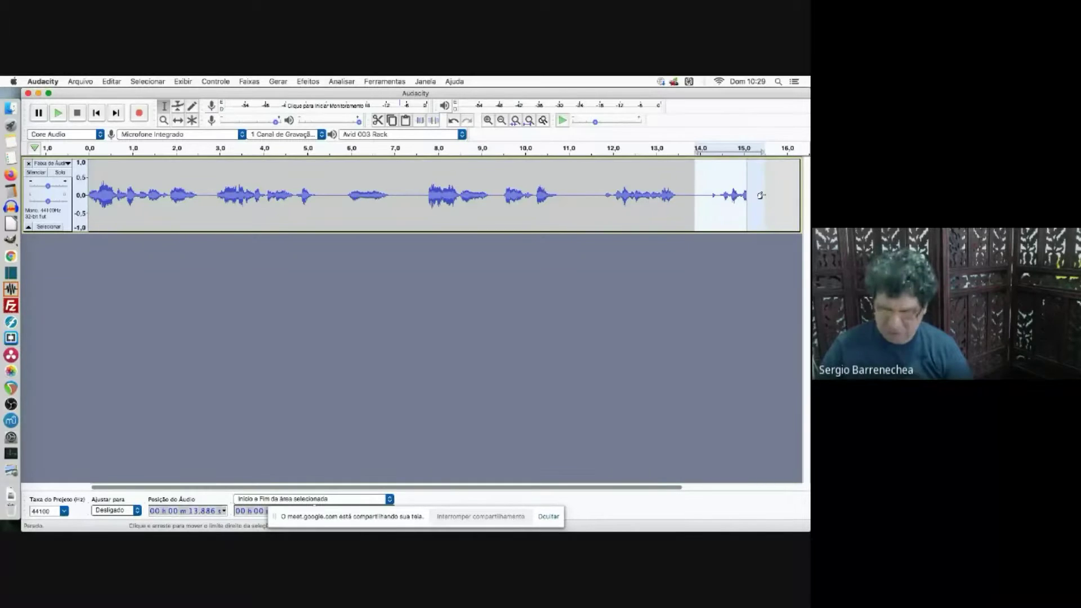
pyautogui.press('Delete')
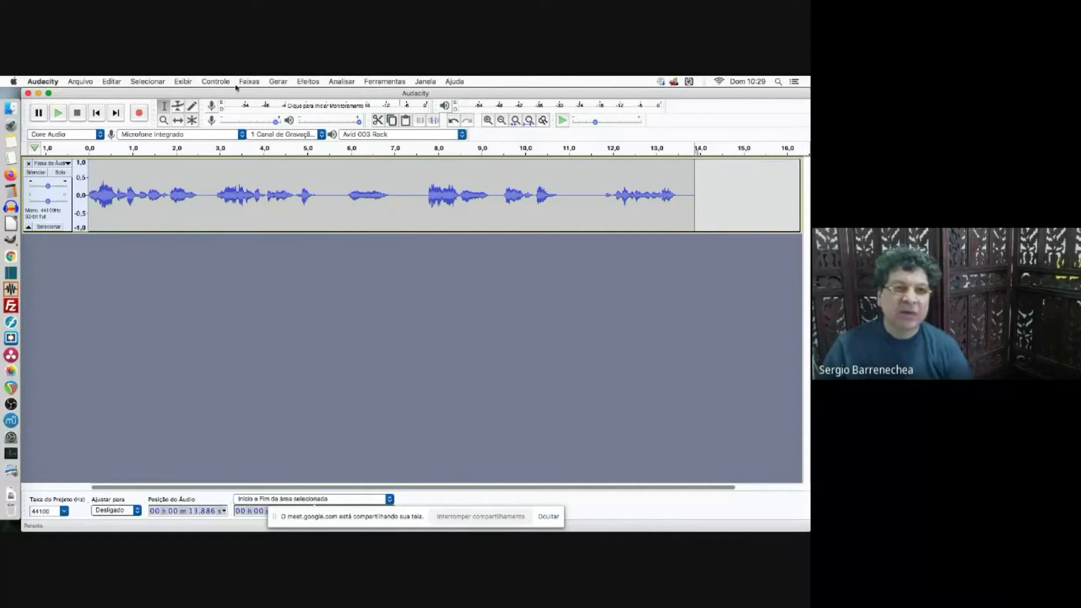
# Set the playback device to VB-Cable in the device preferences and apply the change.
pyautogui.click(40, 82)
pyautogui.click(59, 107)
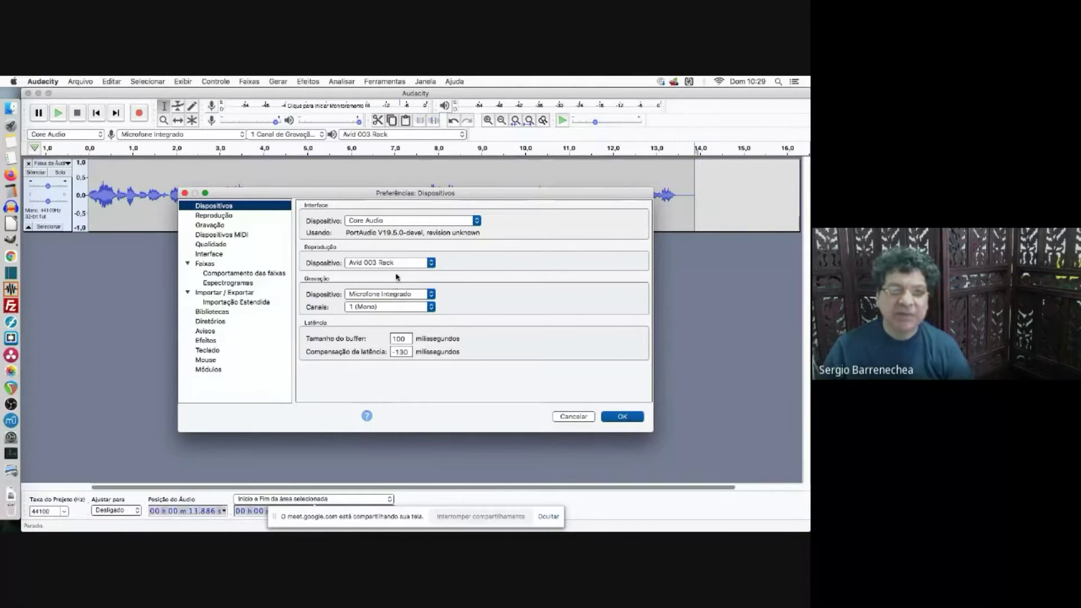
pyautogui.click(398, 265)
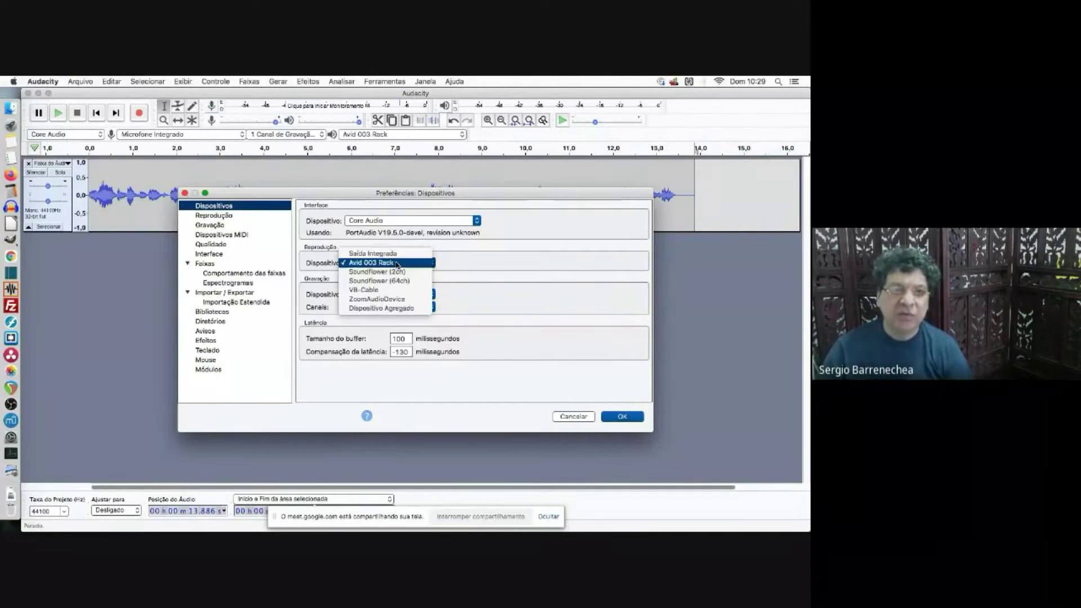
pyautogui.click(389, 290)
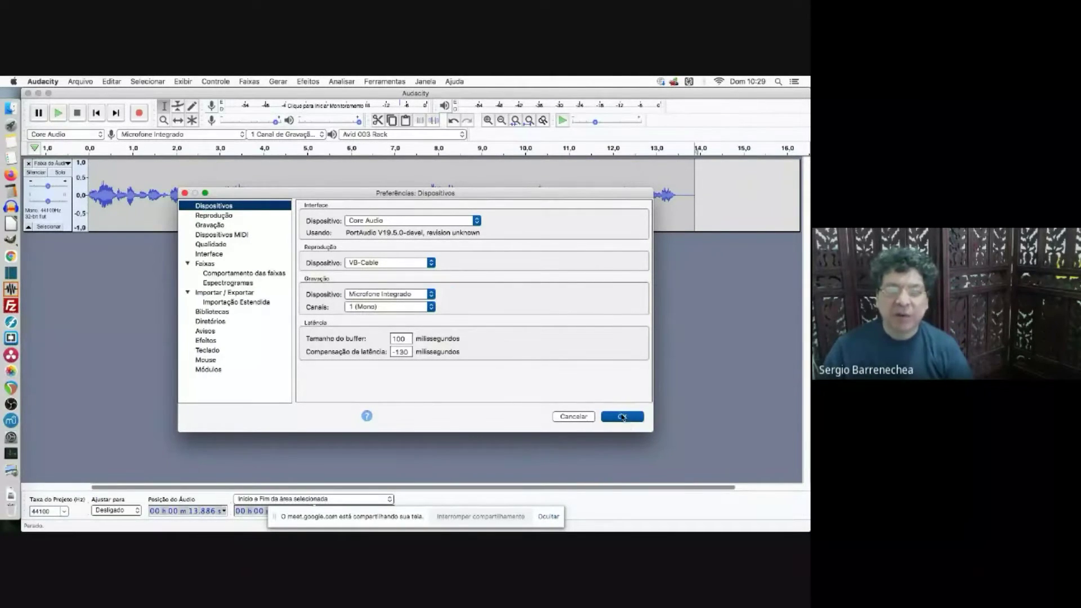
pyautogui.click(622, 417)
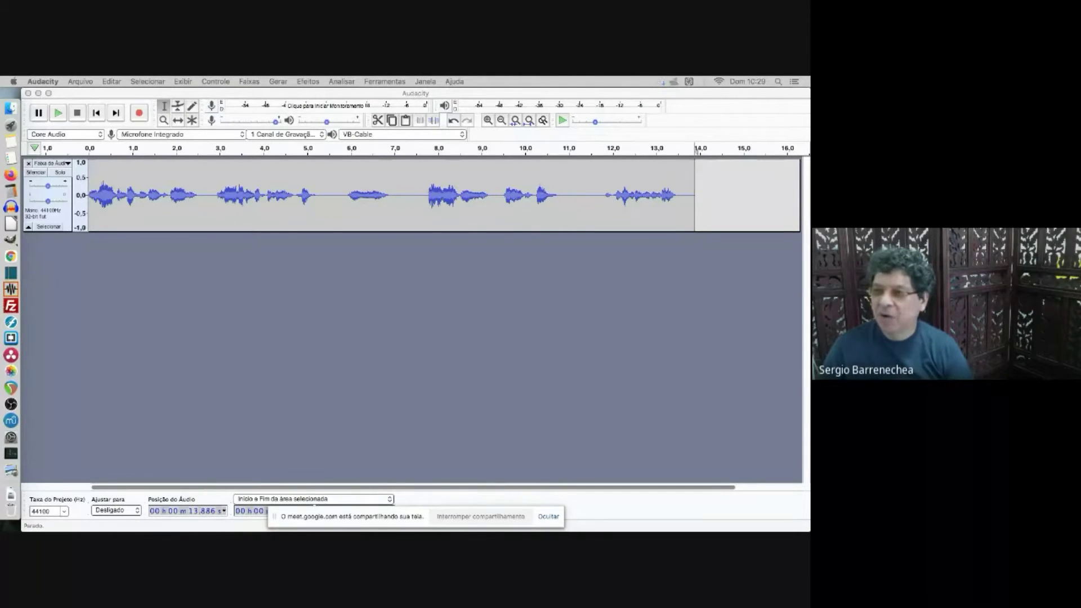
# Play back the recorded voice track from its beginning, then stop playback.
pyautogui.click(92, 251)
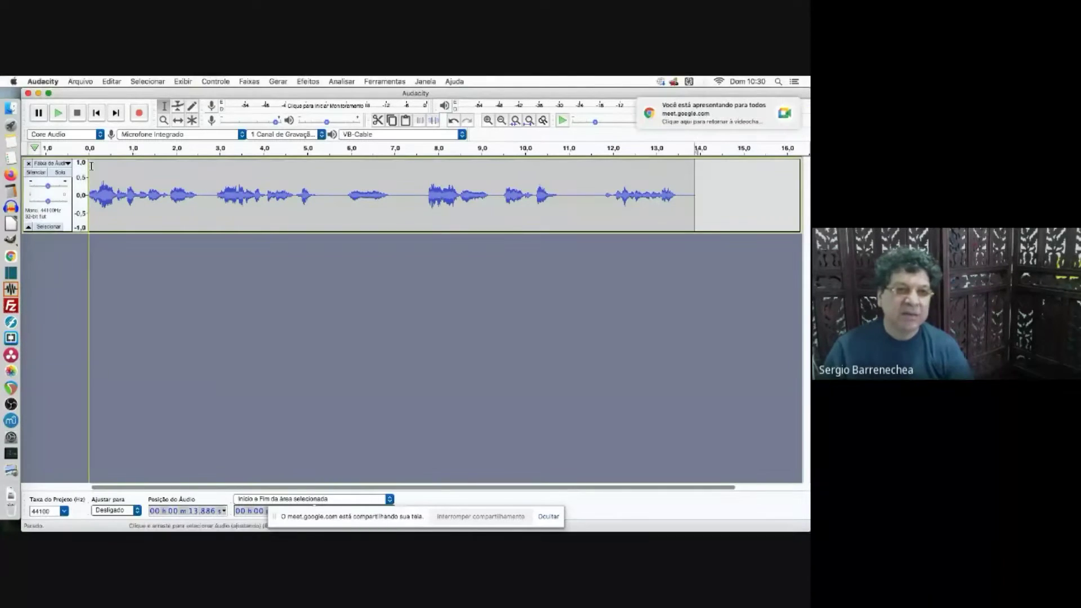
pyautogui.click(91, 218)
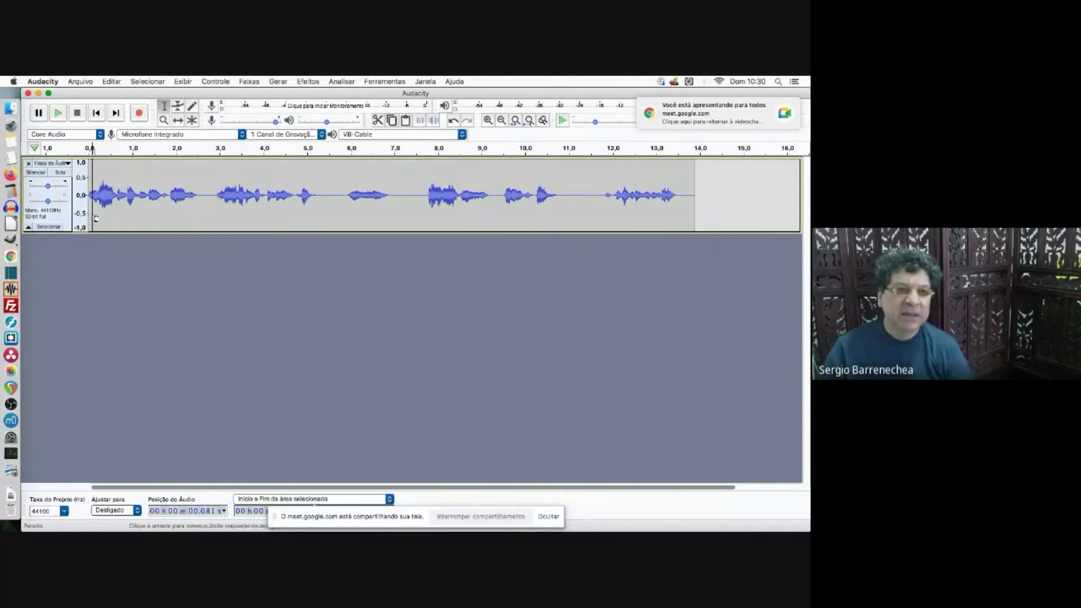
pyautogui.press('space')
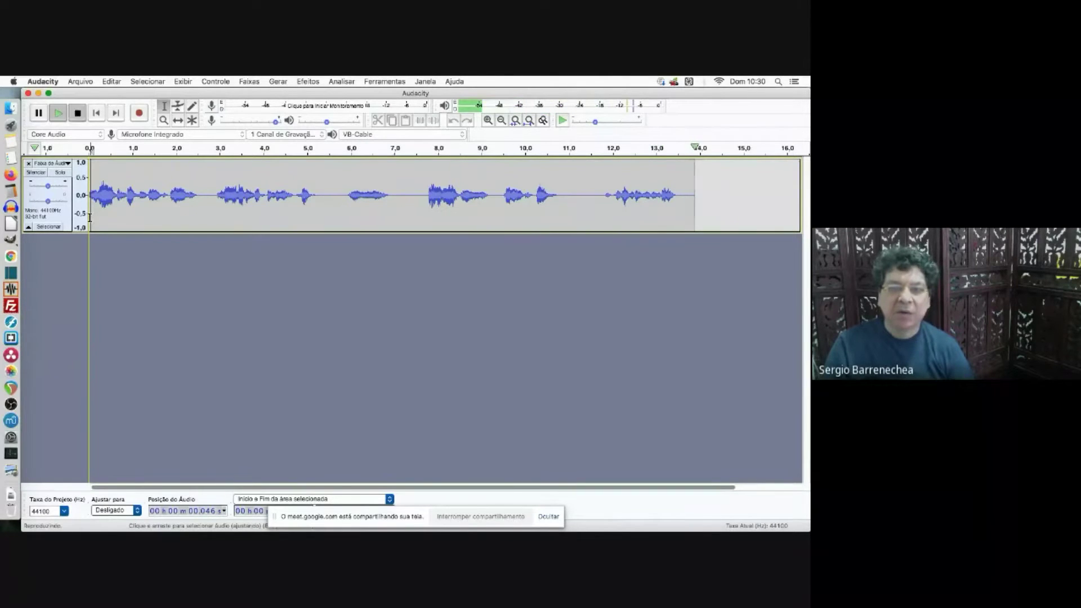
pyautogui.press('space')
pyautogui.click(77, 112)
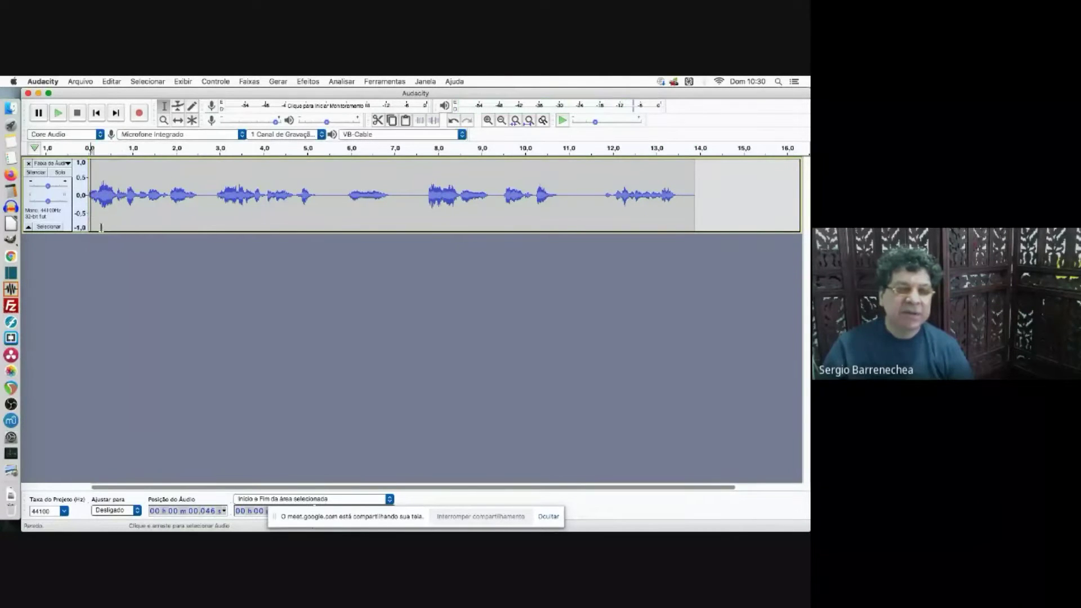
# Start exporting the recording as WAV and switch the destination to the recent folder despachos.
pyautogui.click(80, 83)
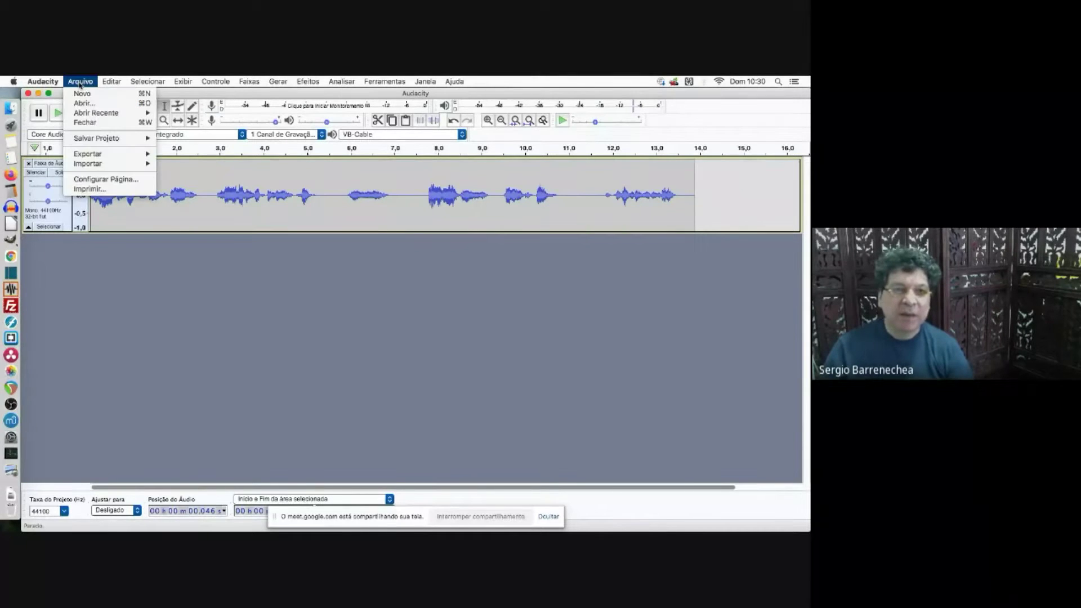
pyautogui.moveTo(92, 157)
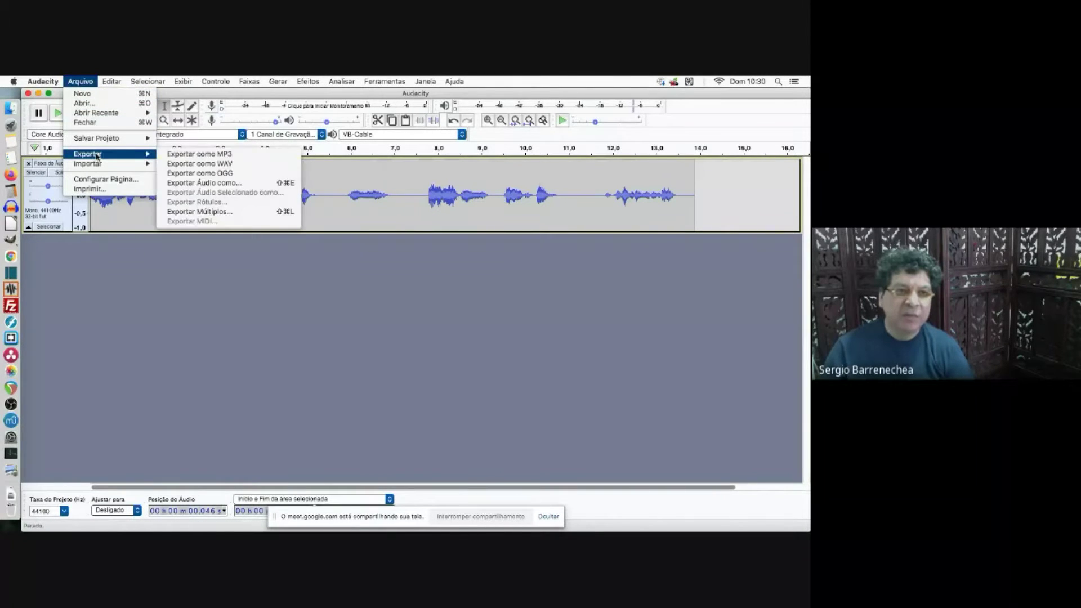
pyautogui.click(217, 164)
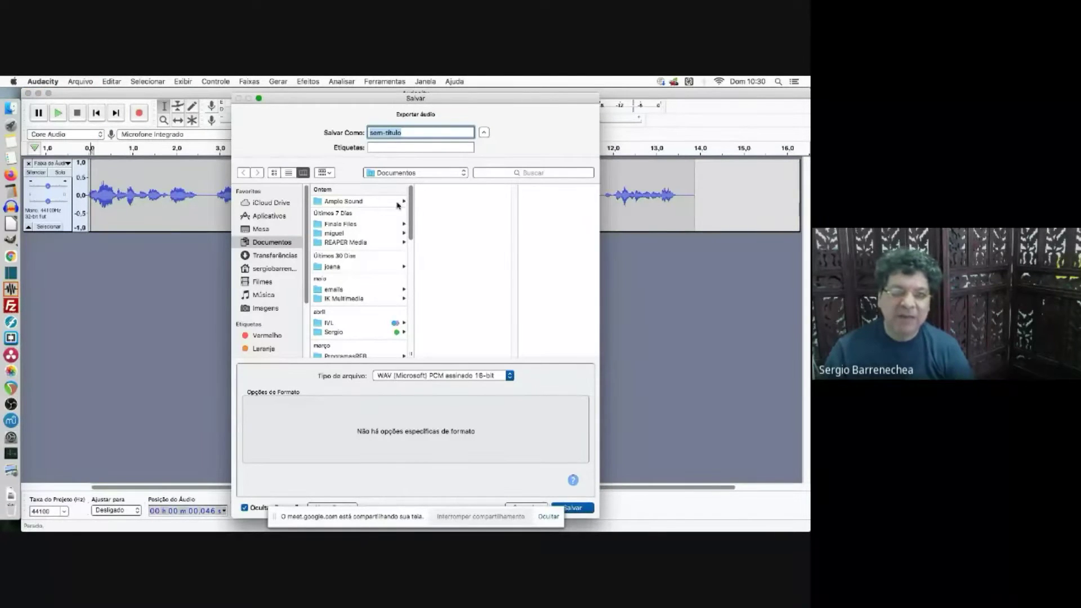
pyautogui.click(416, 174)
pyautogui.click(416, 174)
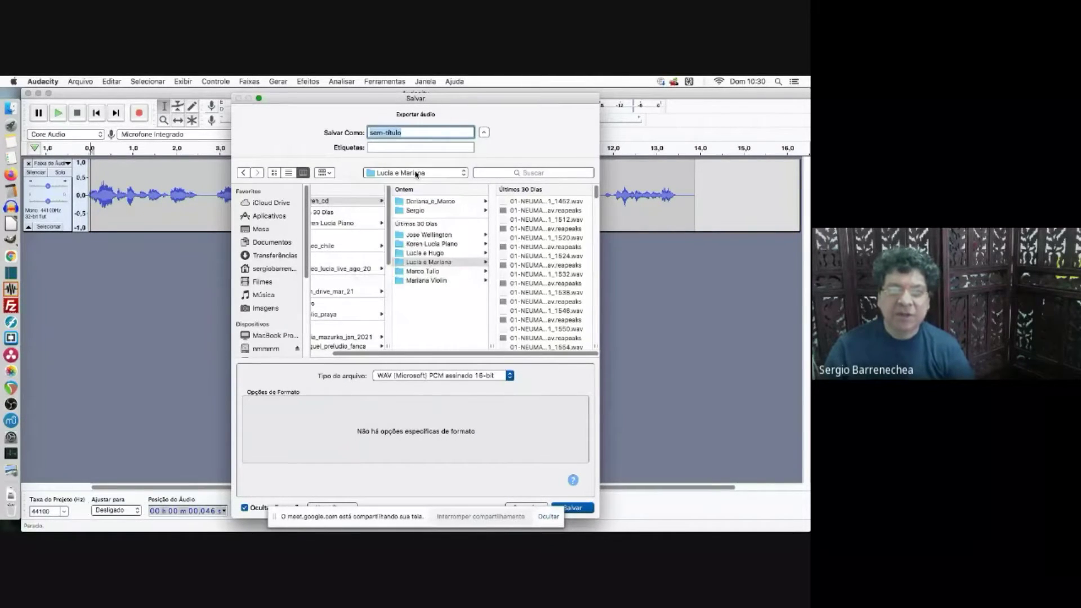
pyautogui.click(416, 174)
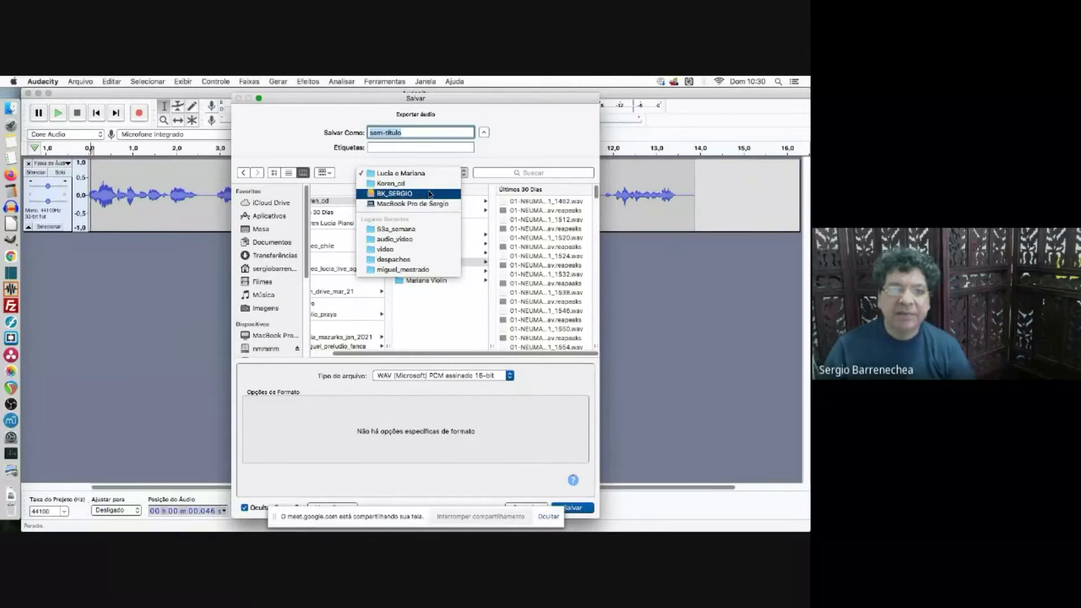
pyautogui.click(415, 262)
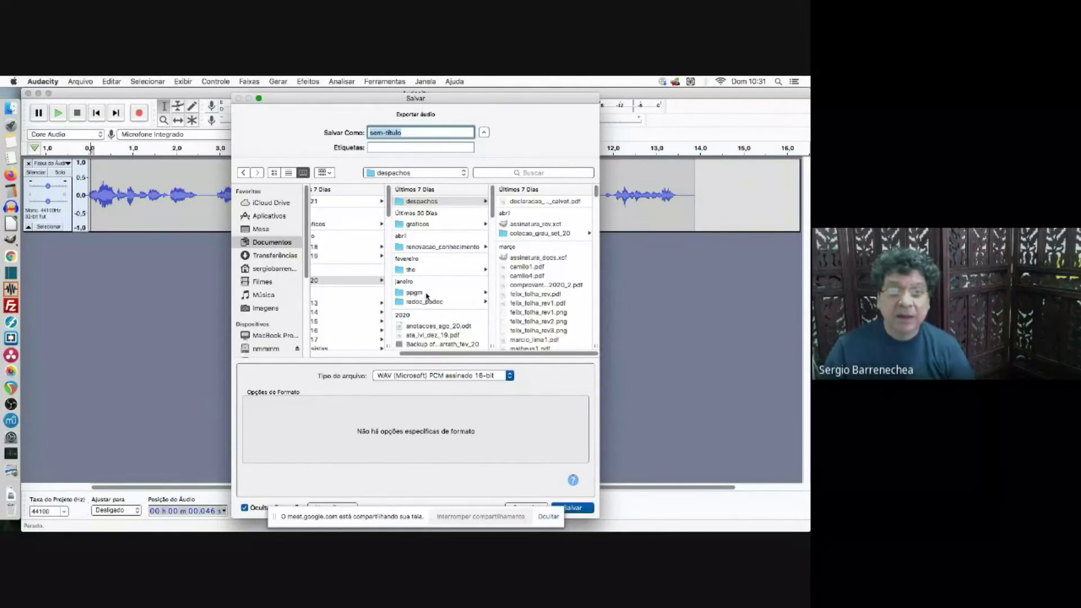
# Set the export destination to the audio_video folder inside 2021 > TEM.
pyautogui.scroll(-5, 427, 295)
pyautogui.scroll(-6, 428, 293)
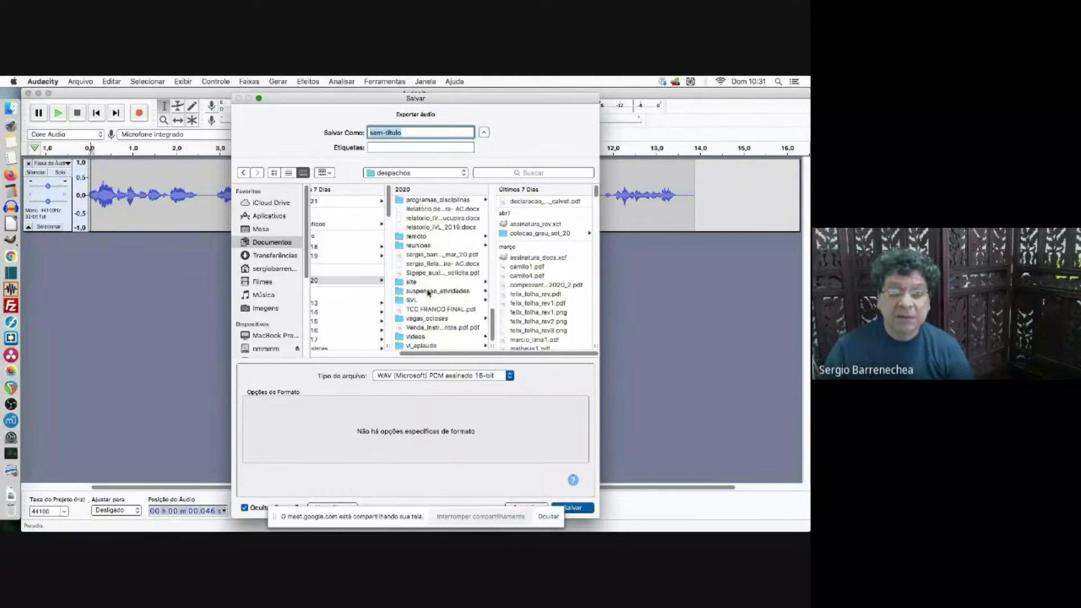
pyautogui.scroll(5, 428, 293)
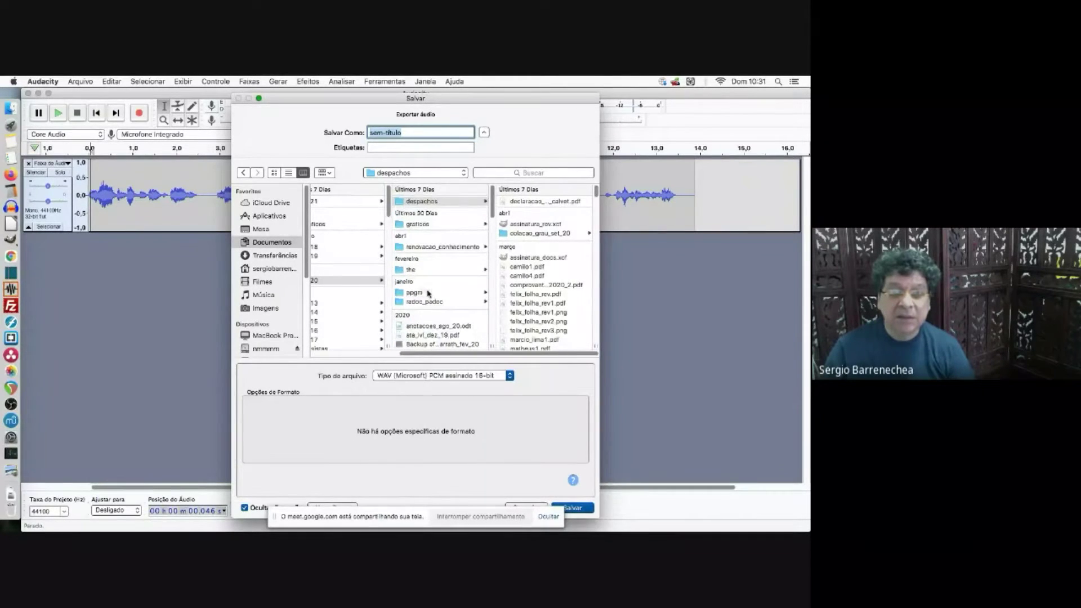
pyautogui.click(447, 353)
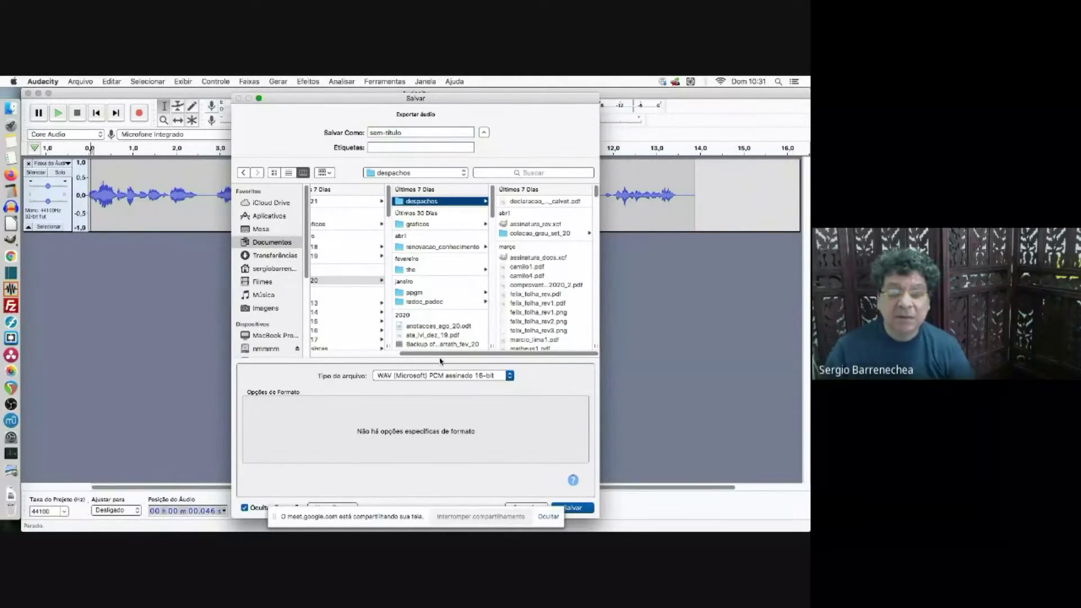
pyautogui.hscroll(-3, 394, 270)
pyautogui.click(385, 206)
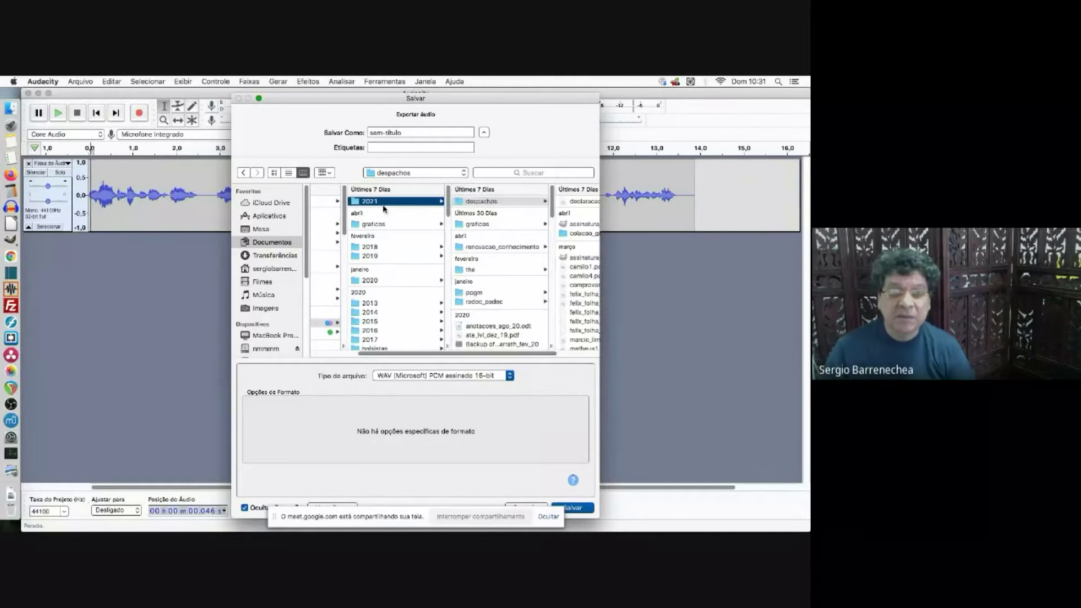
pyautogui.click(500, 243)
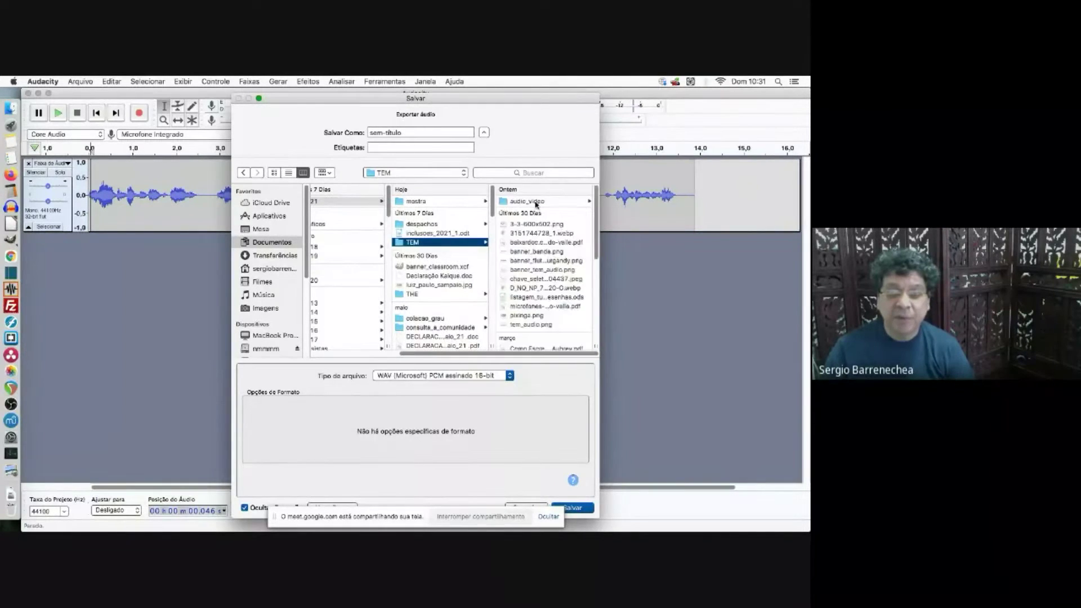
pyautogui.click(535, 201)
# Name the WAV export teste_eq and save it, accepting the metadata tags with all values blank.
pyautogui.click(394, 133)
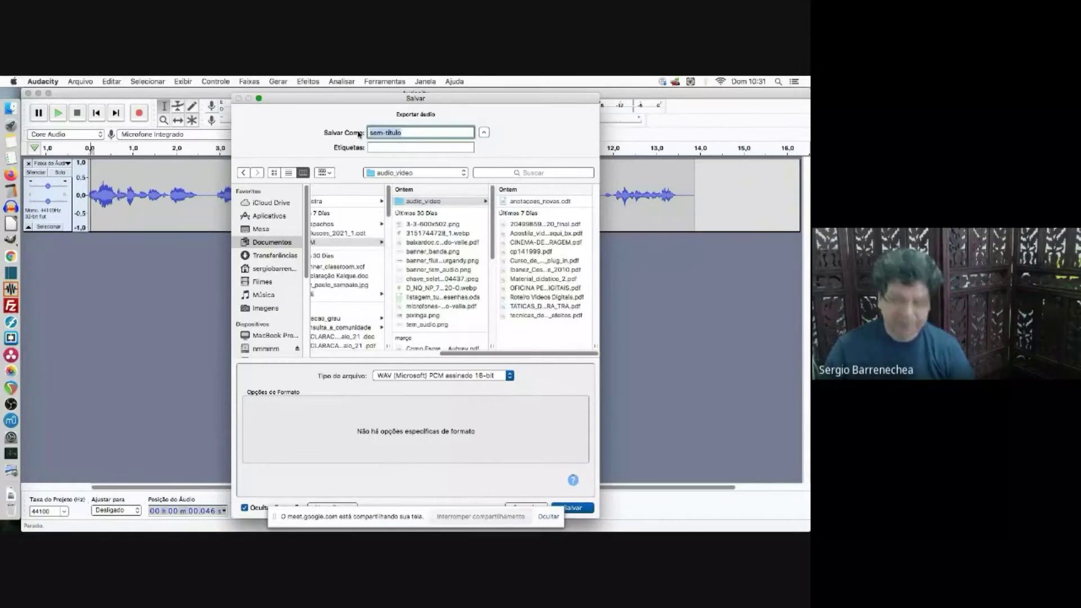
pyautogui.write('teste_eq')
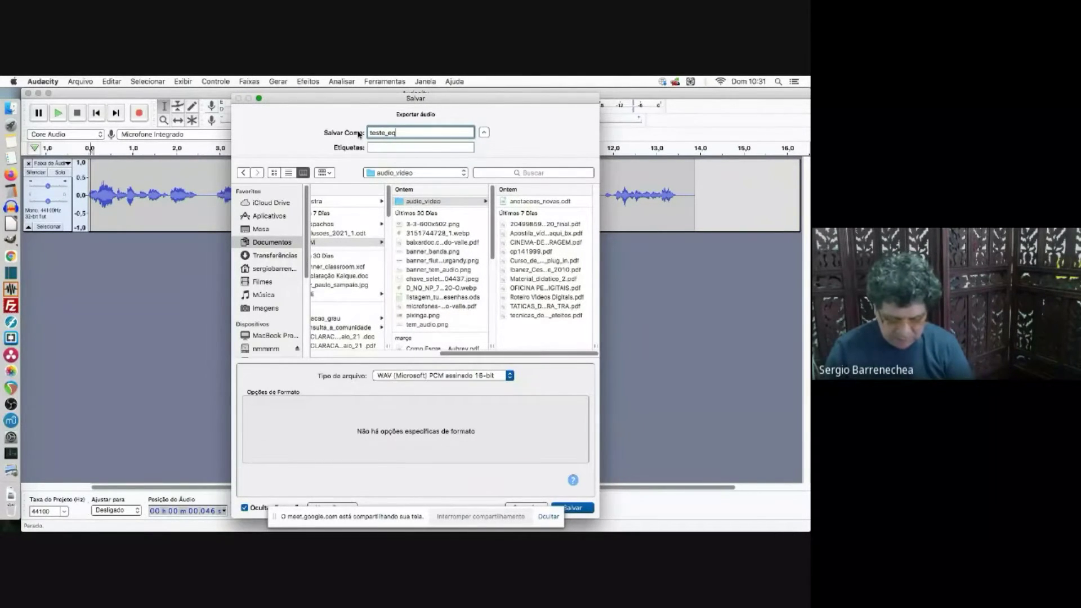
pyautogui.press('Return')
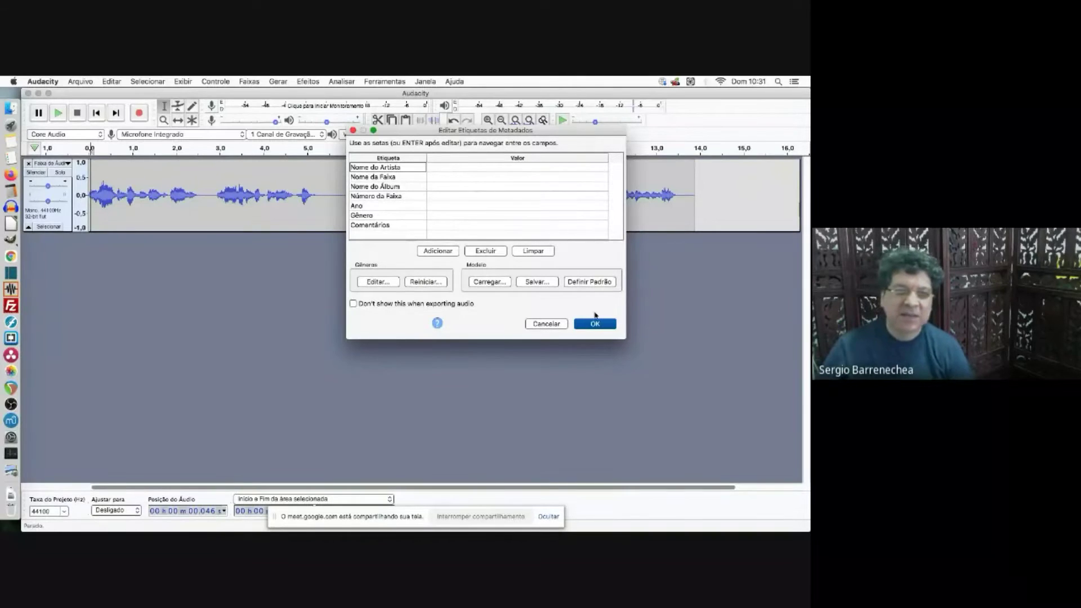
pyautogui.click(598, 327)
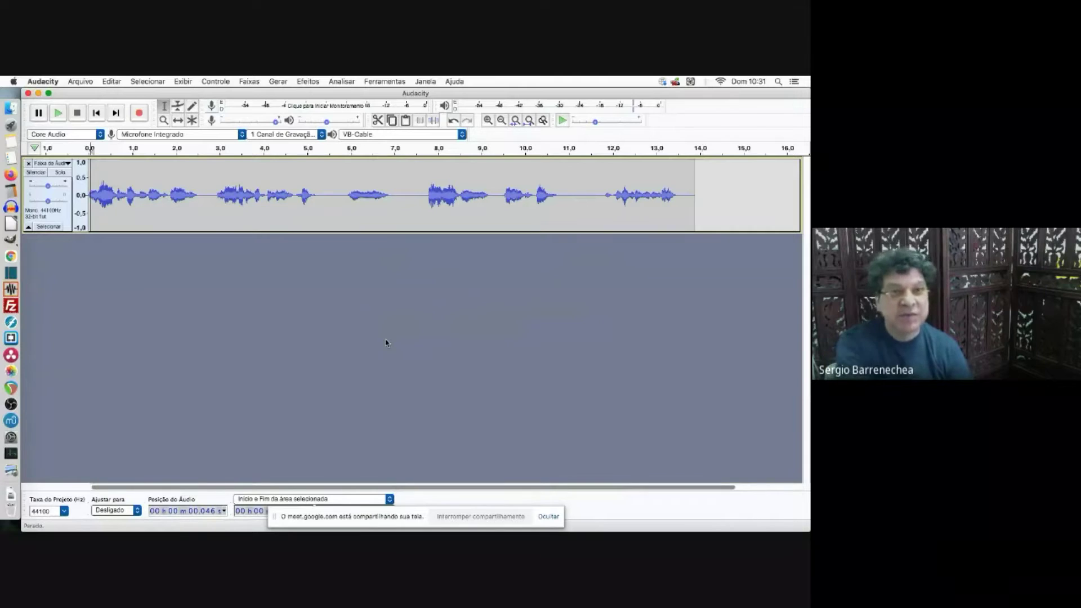
# Select the whole voice clip and normalize its peak amplitude to -1.0 dB with DC offset removal.
pyautogui.click(96, 217)
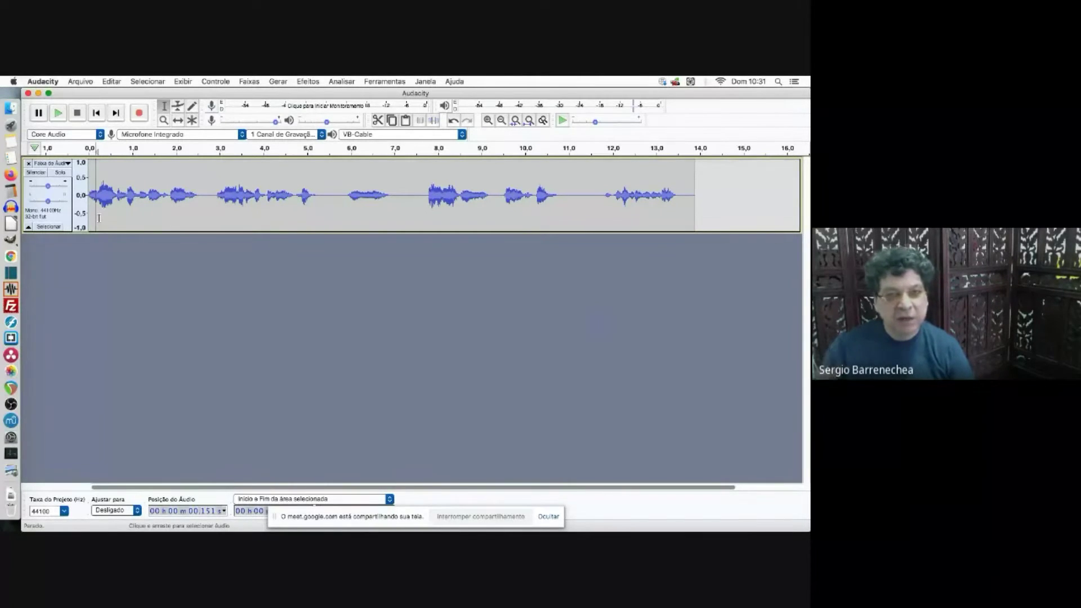
pyautogui.doubleClick(99, 218)
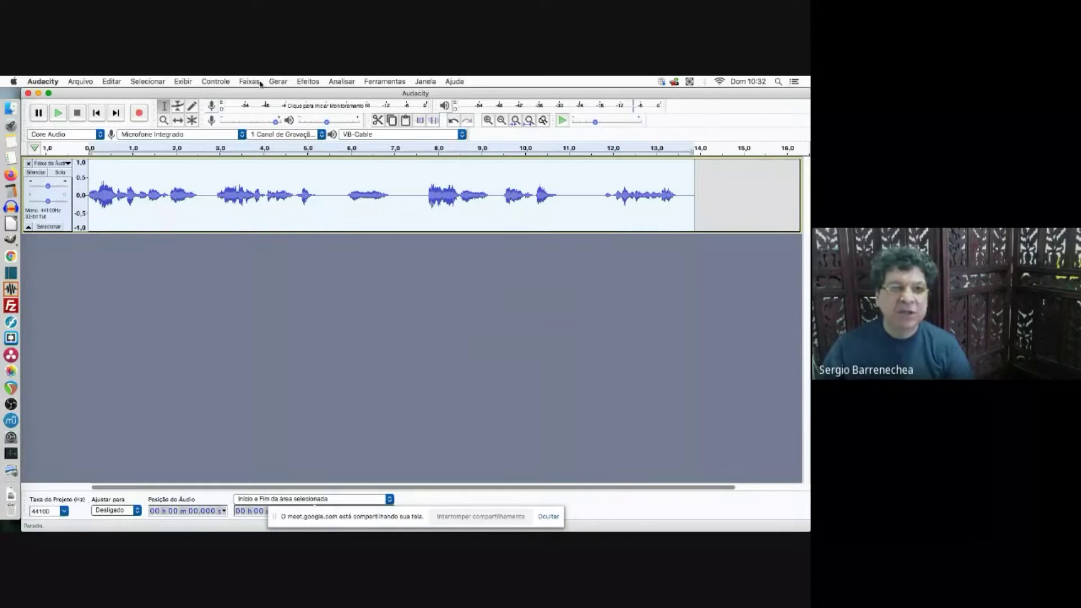
pyautogui.click(308, 83)
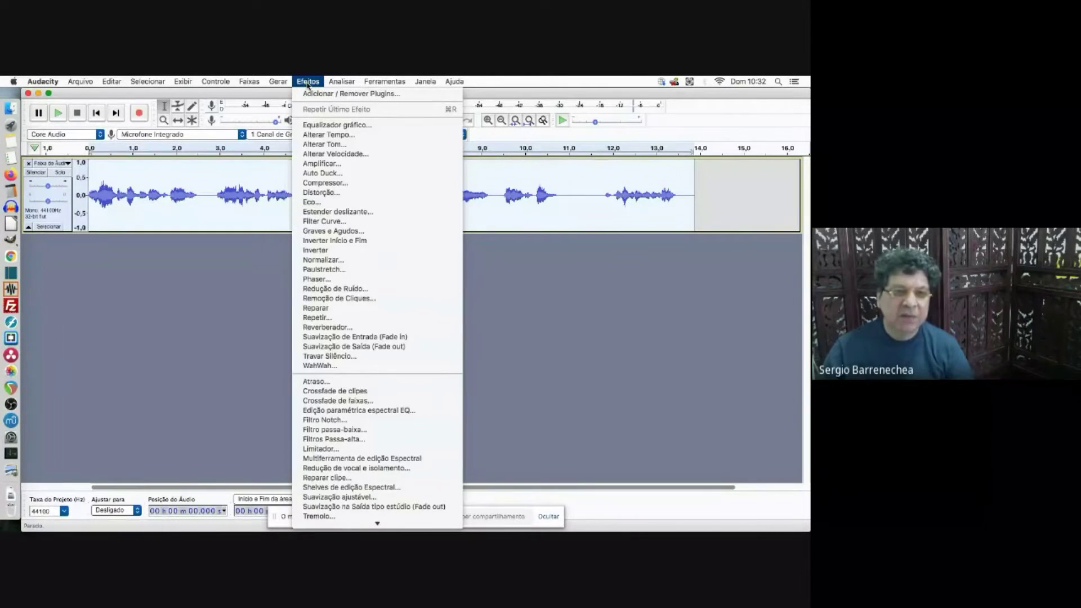
pyautogui.click(126, 227)
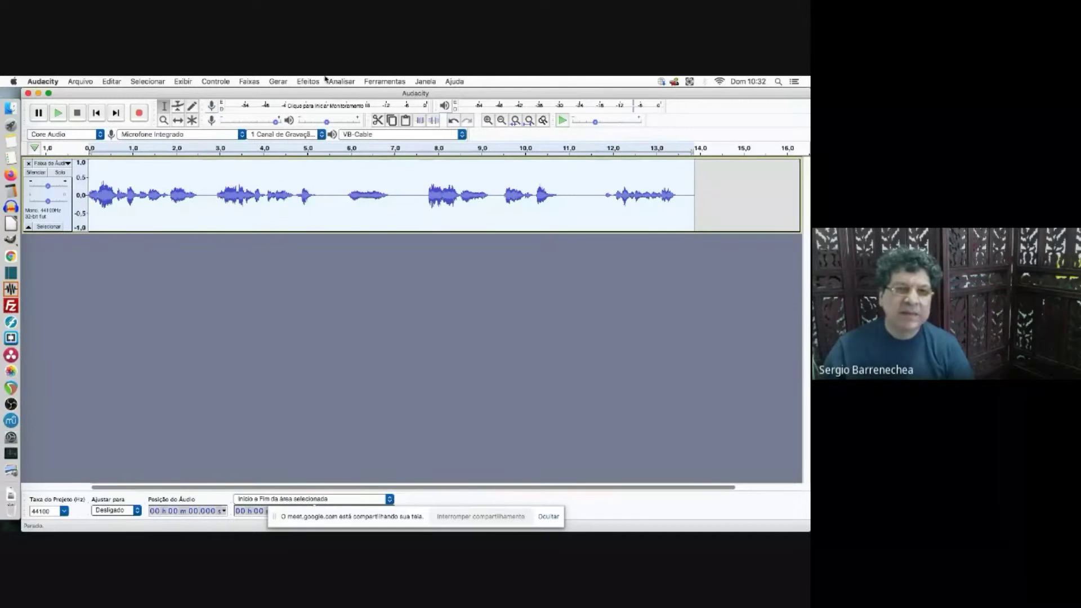
pyautogui.click(304, 82)
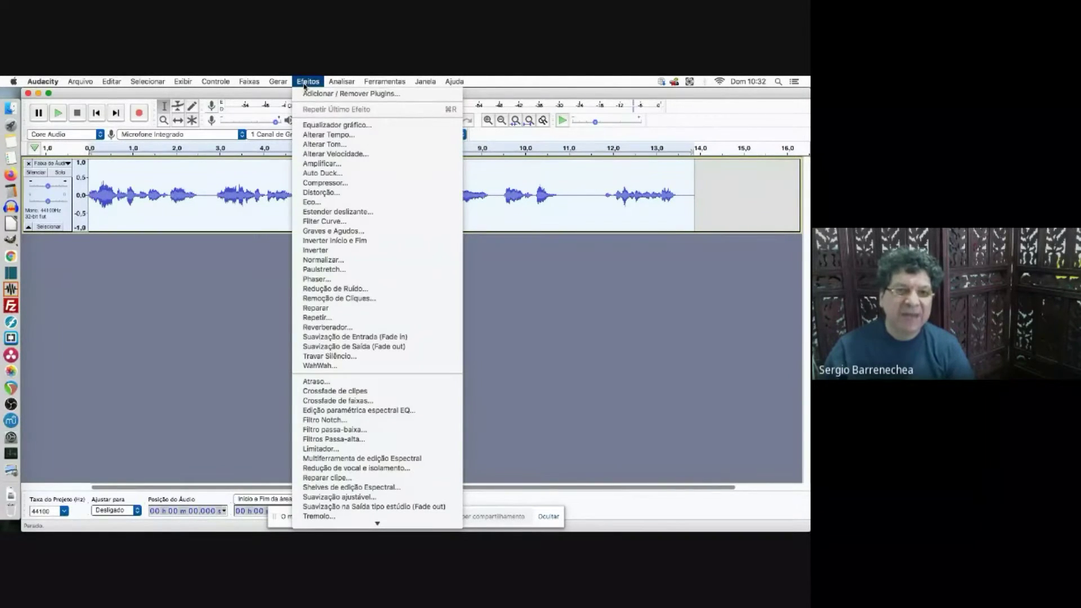
pyautogui.click(360, 266)
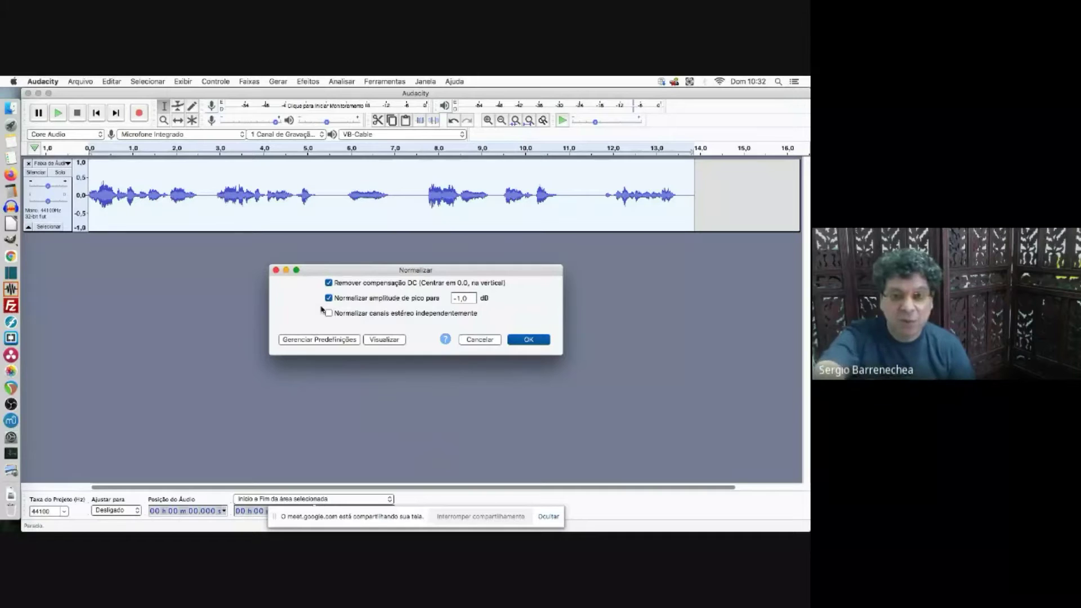
pyautogui.click(530, 342)
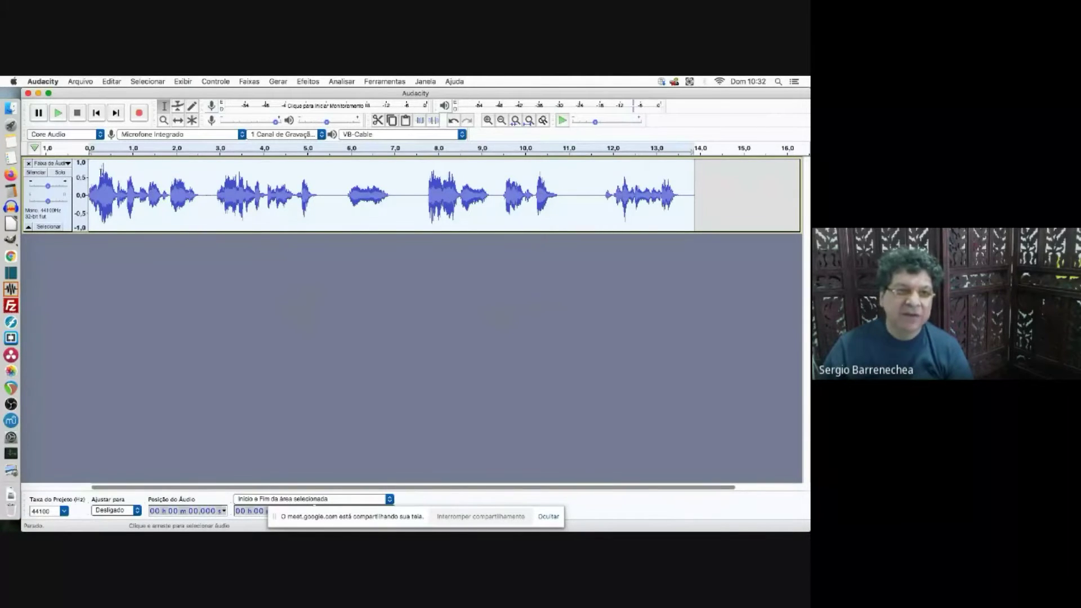
# Undo the normalization and the earlier deletion of the voice clip's ending.
pyautogui.click(120, 195)
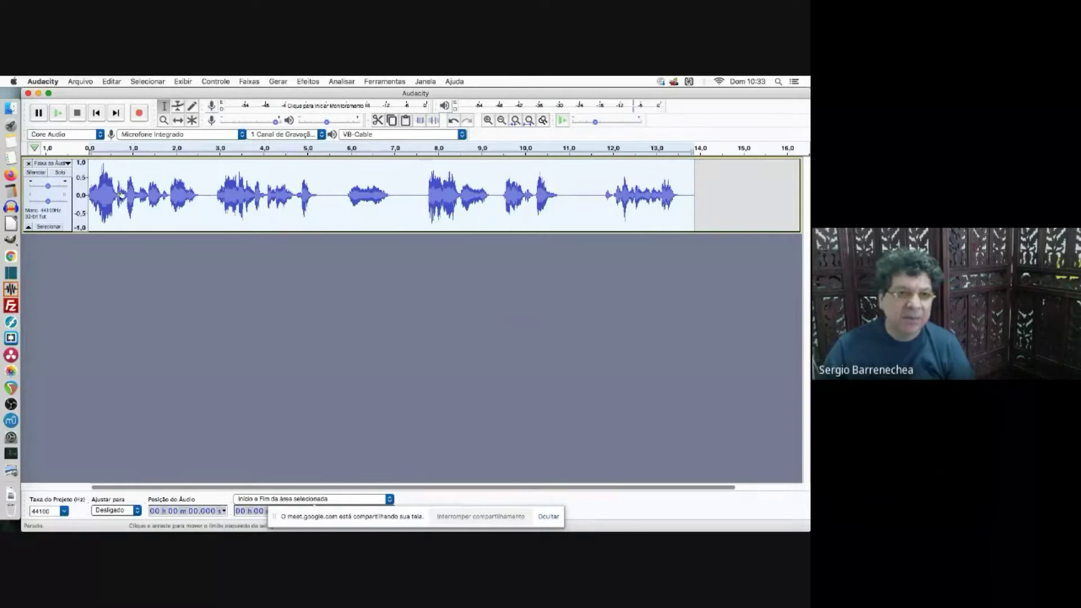
pyautogui.press('super+z')
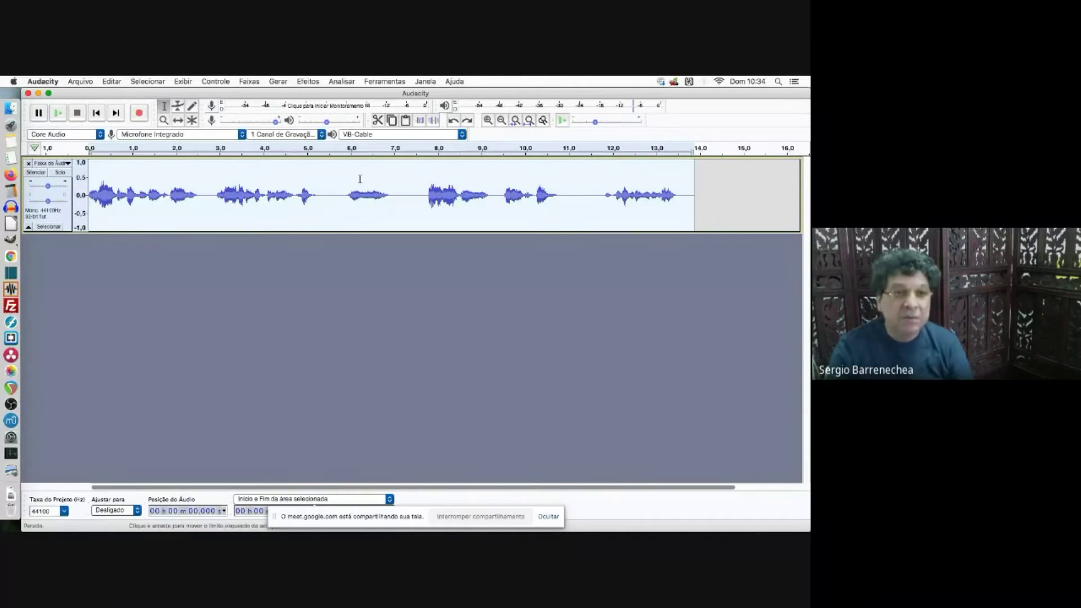
pyautogui.click(112, 81)
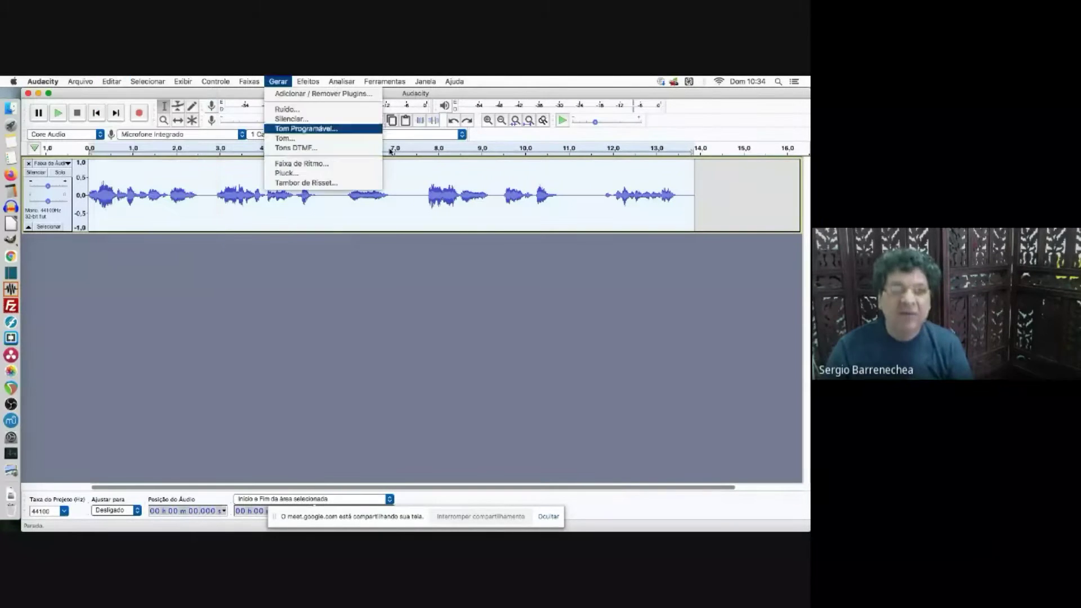
pyautogui.click(391, 334)
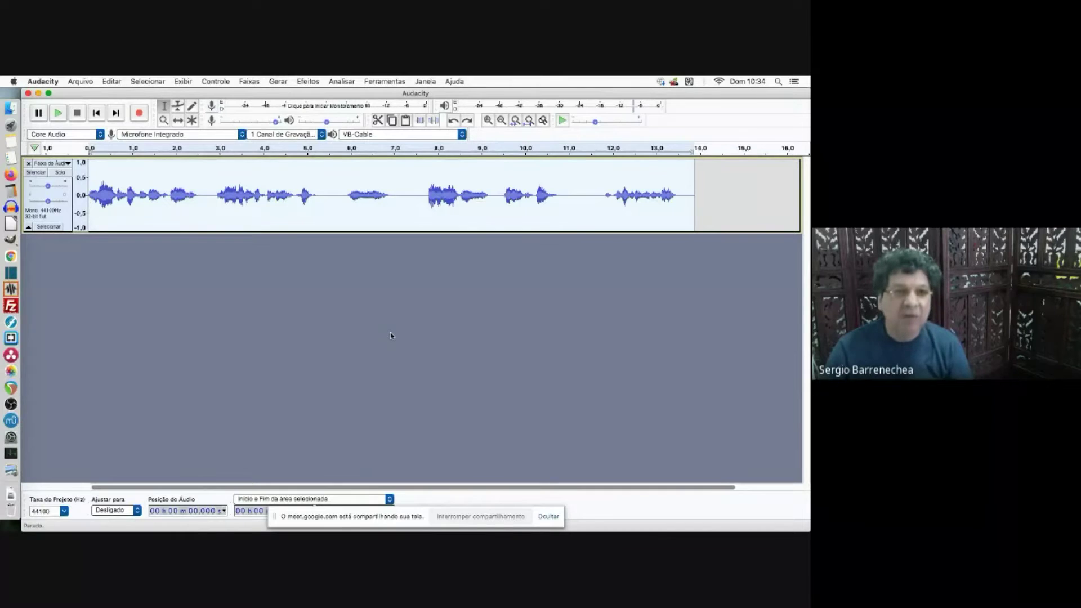
pyautogui.press('super+v')
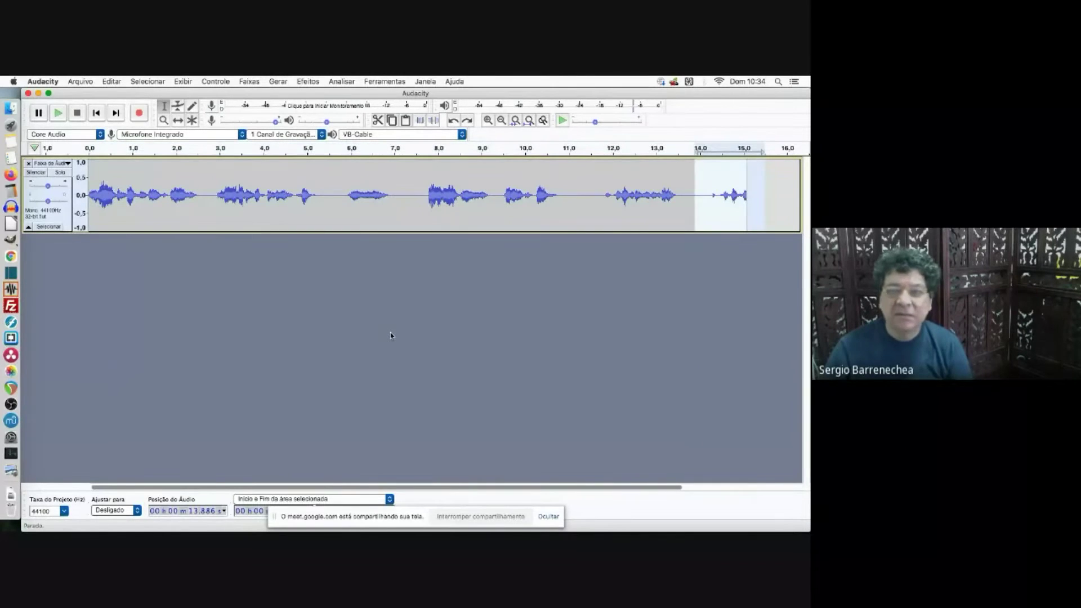
# Delete the voice clip's restored ending from about 13.9 seconds onward.
pyautogui.click(111, 81)
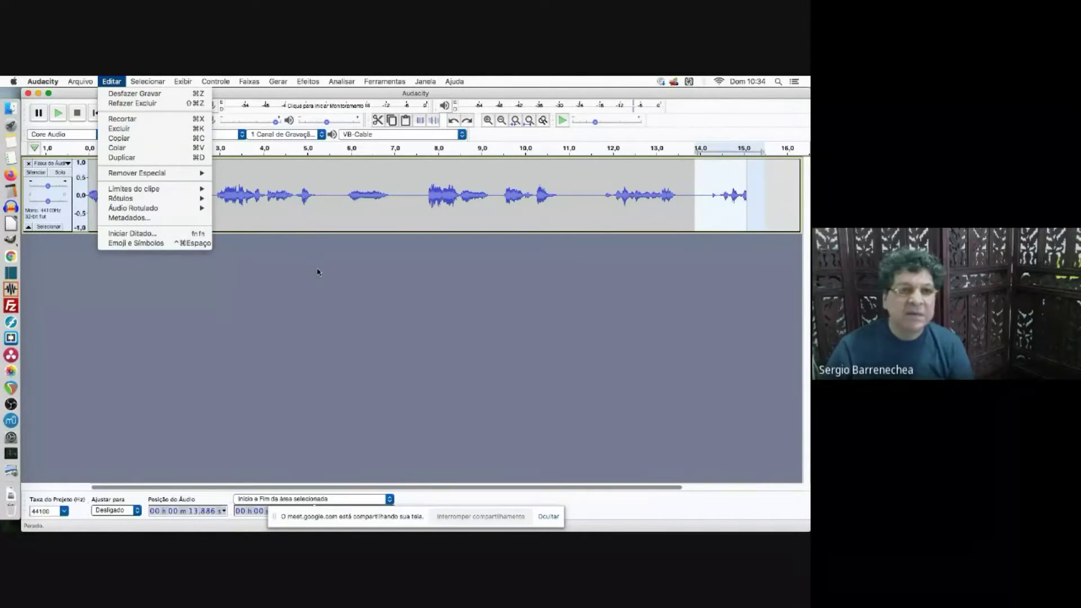
pyautogui.click(344, 288)
pyautogui.press('Delete')
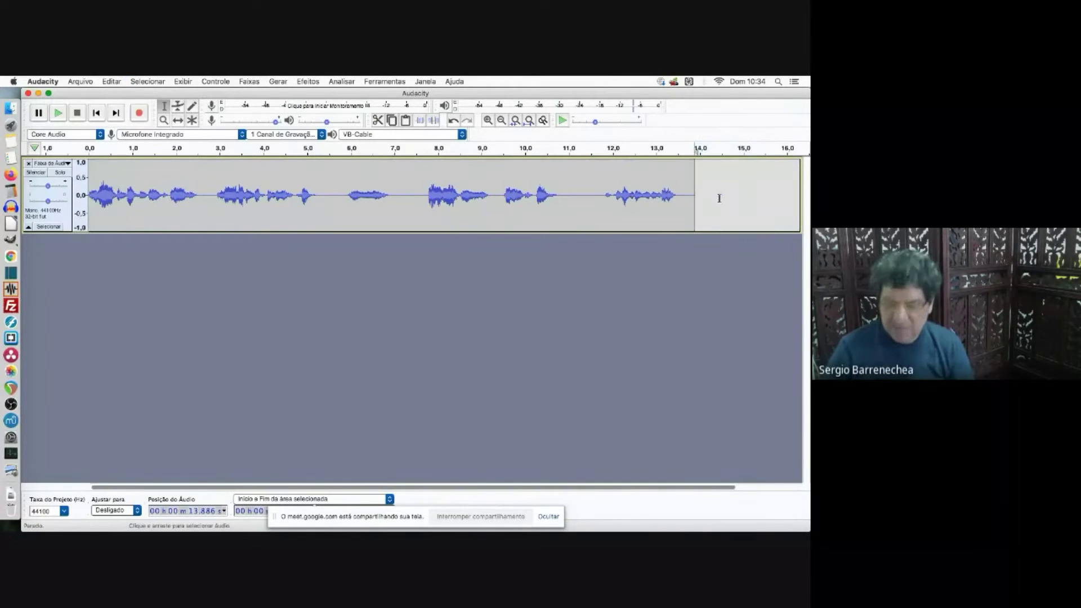
# Normalize the entire trimmed voice clip to a peak amplitude of -1.0 dB with DC offset removal enabled.
pyautogui.click(190, 197)
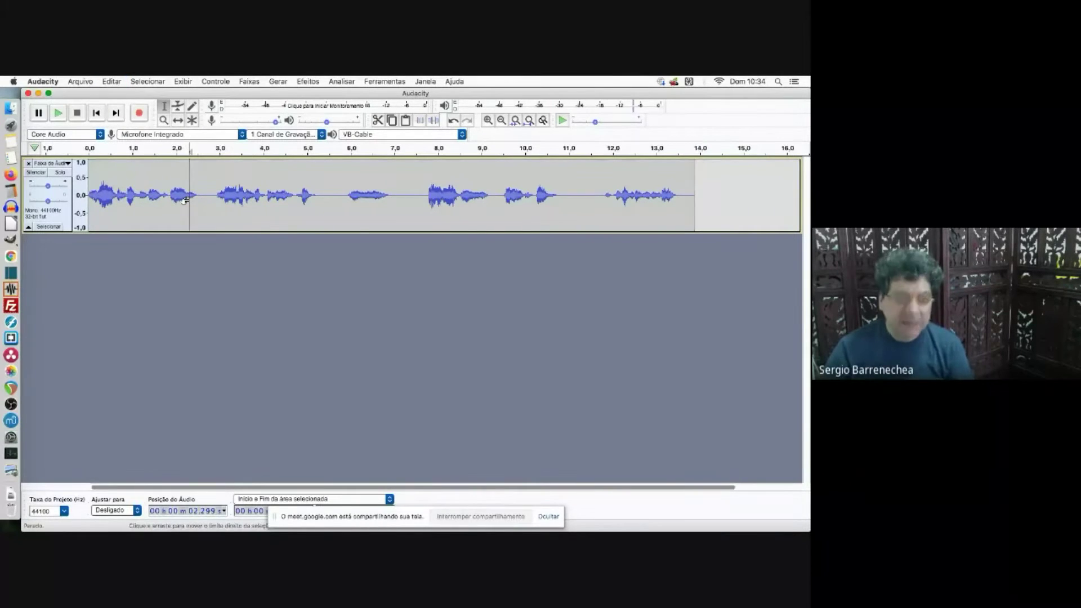
pyautogui.doubleClick(129, 219)
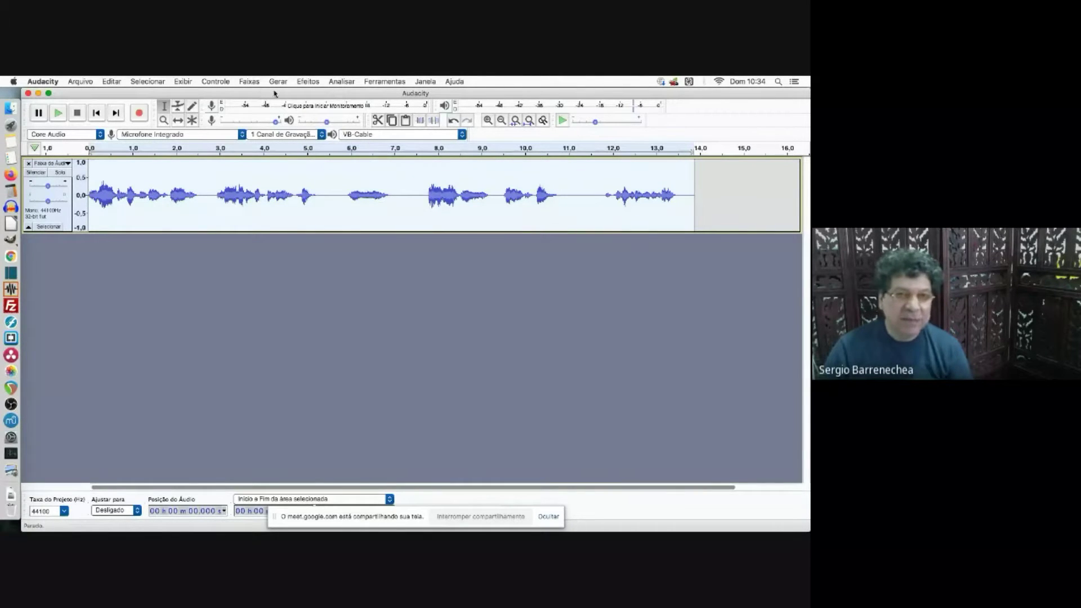
pyautogui.click(304, 82)
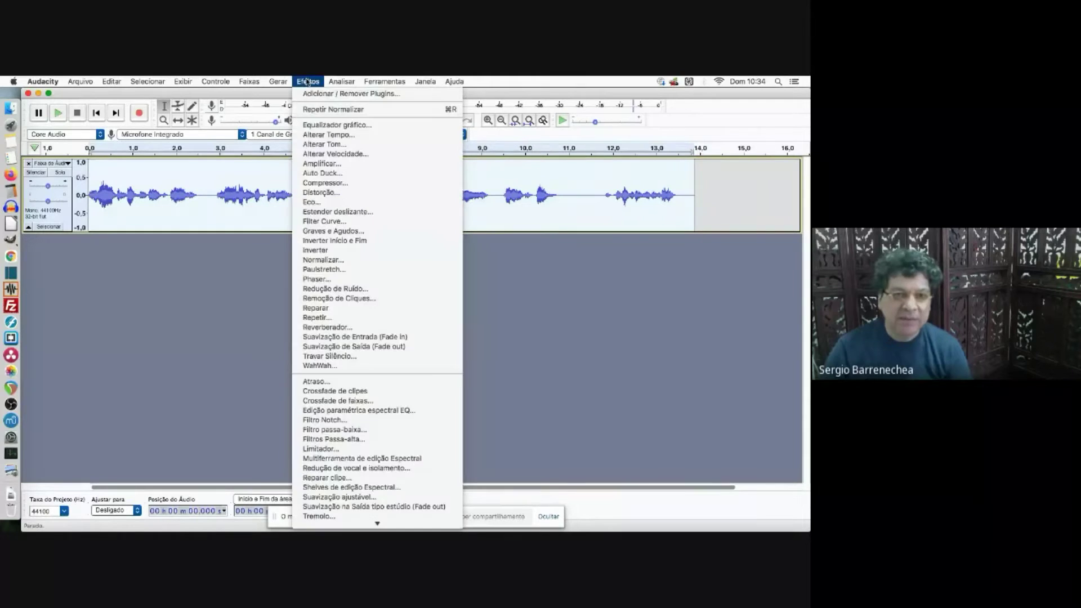
pyautogui.click(370, 261)
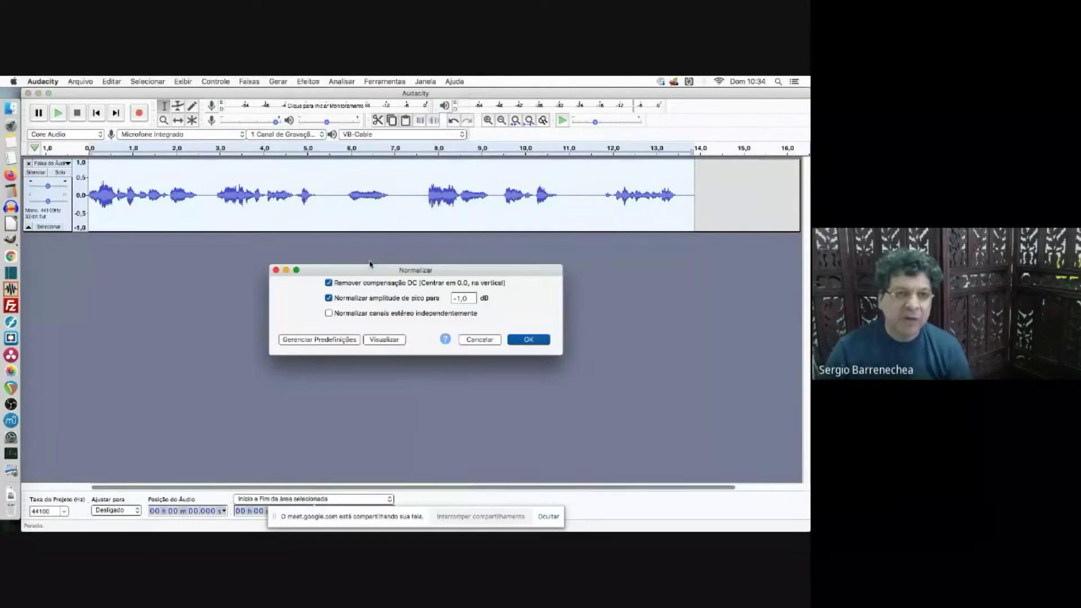
pyautogui.click(528, 339)
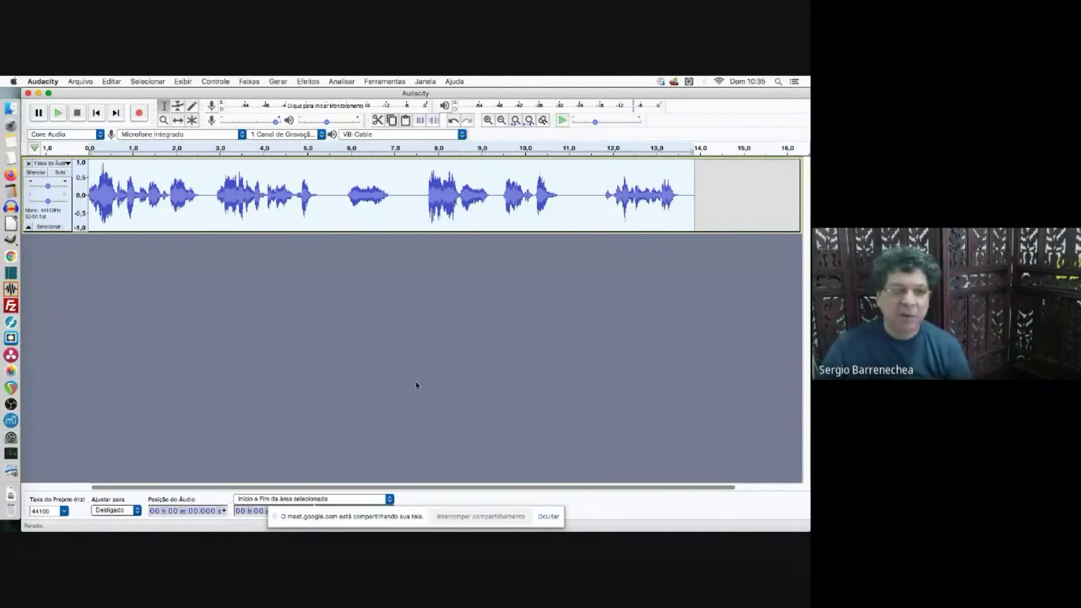
# Play back the normalized voice clip and clear the track selection.
pyautogui.click(58, 112)
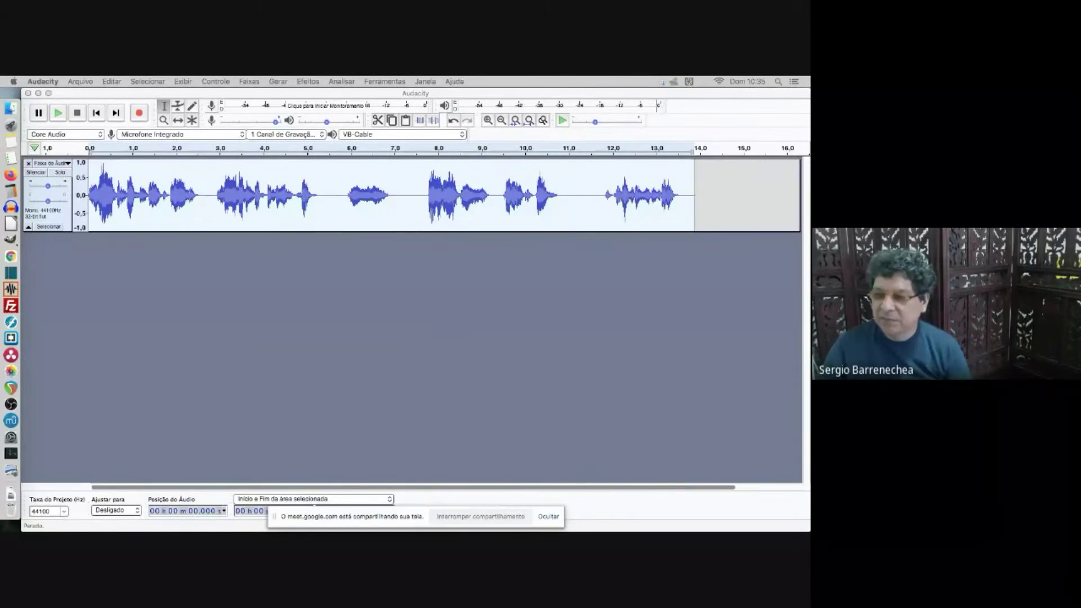
pyautogui.click(96, 275)
pyautogui.press('space')
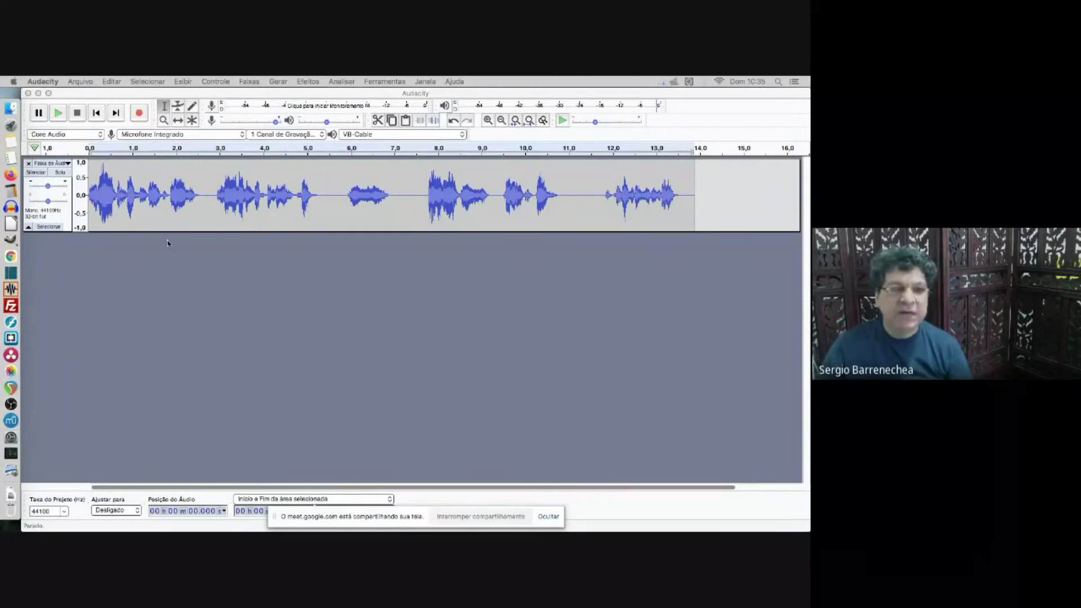
pyautogui.click(170, 225)
pyautogui.doubleClick(167, 225)
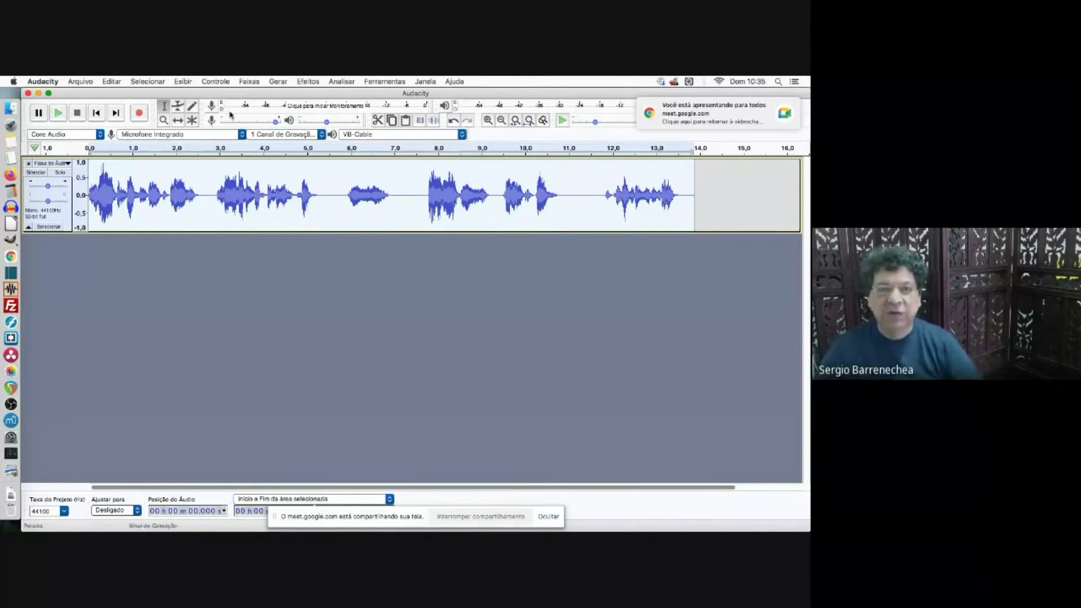
pyautogui.click(306, 82)
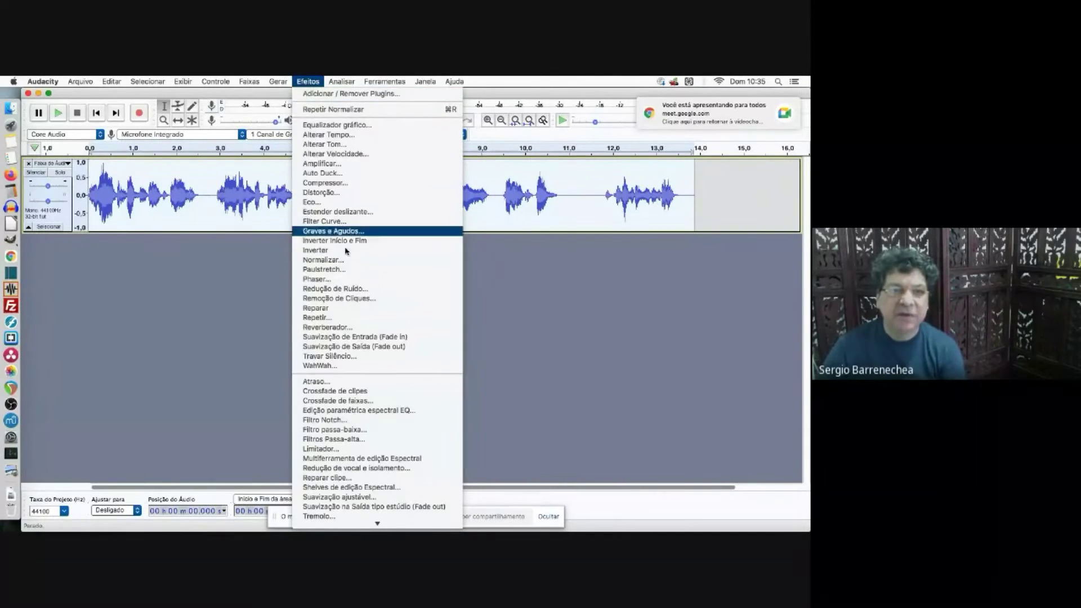
pyautogui.click(346, 127)
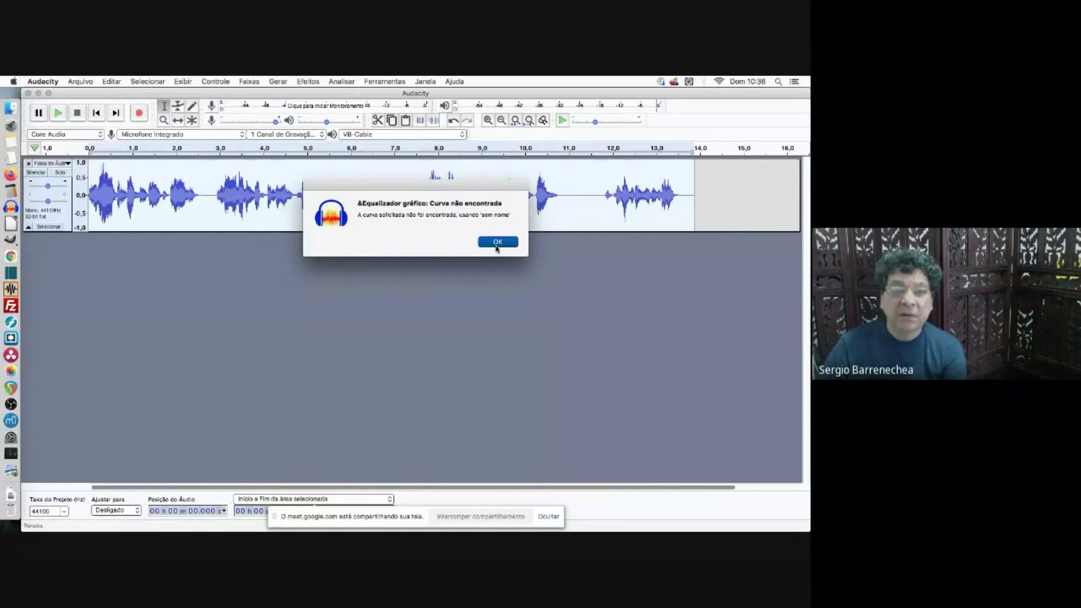
pyautogui.click(495, 246)
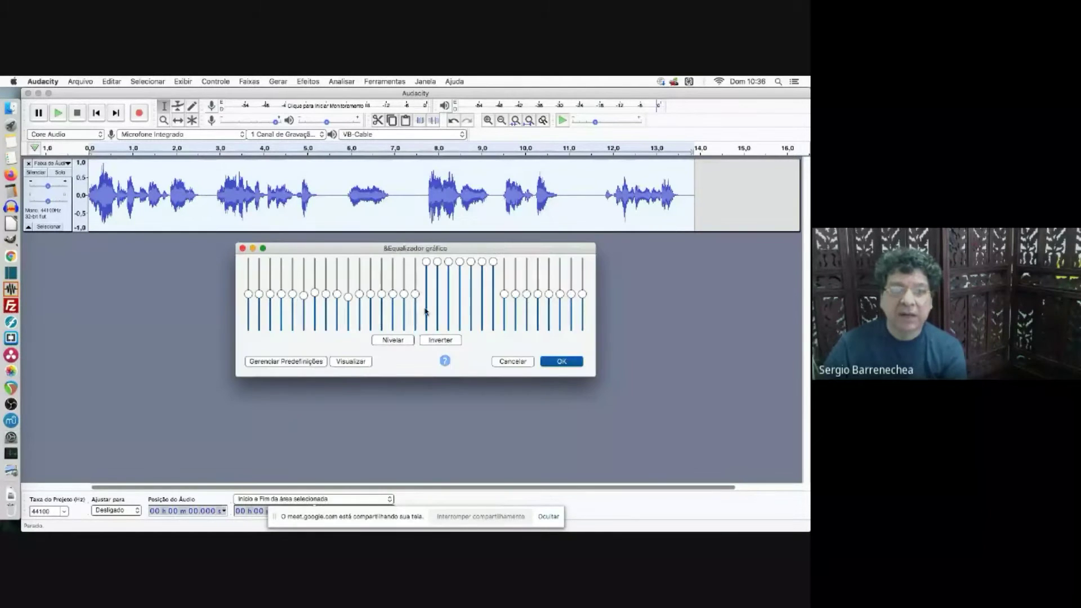
pyautogui.click(512, 361)
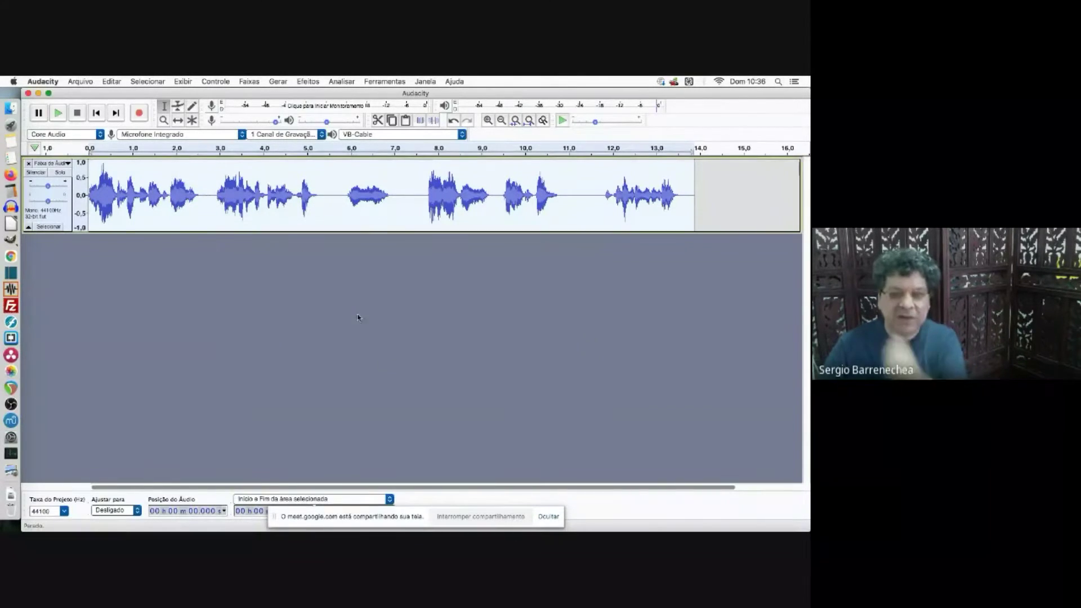
# Examine the Graphic EQ effect's preset options and preview its current band settings on the voice clip.
pyautogui.click(307, 82)
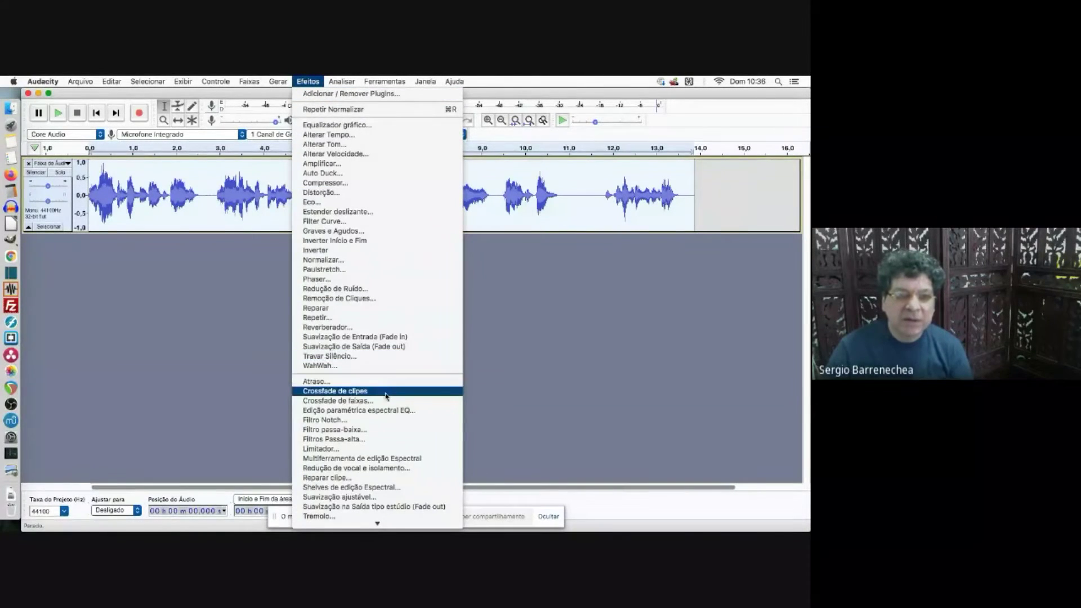
pyautogui.moveTo(377, 523)
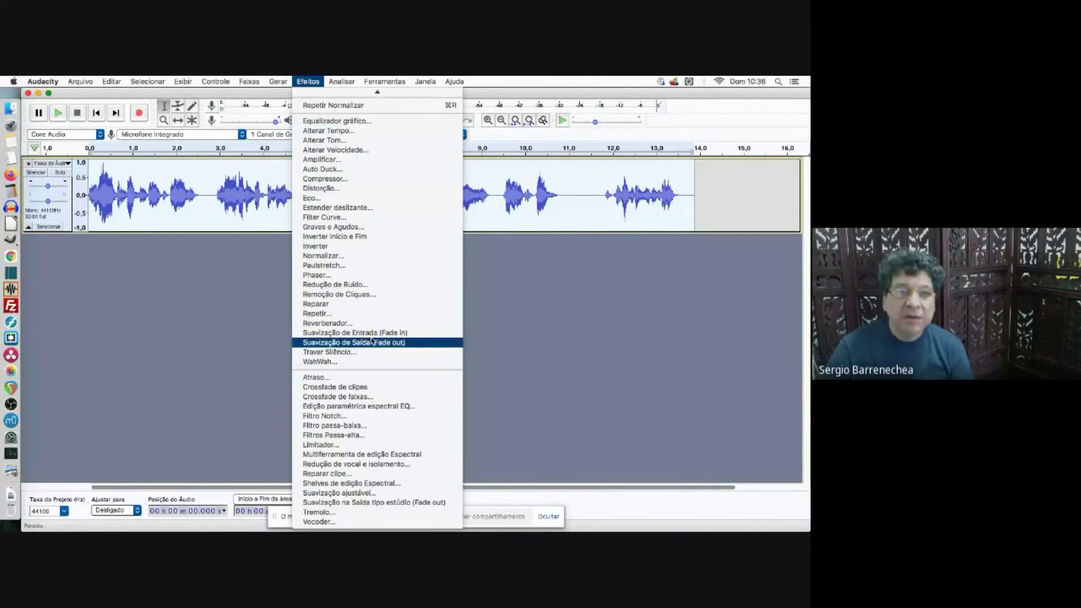
pyautogui.scroll(1, 362, 308)
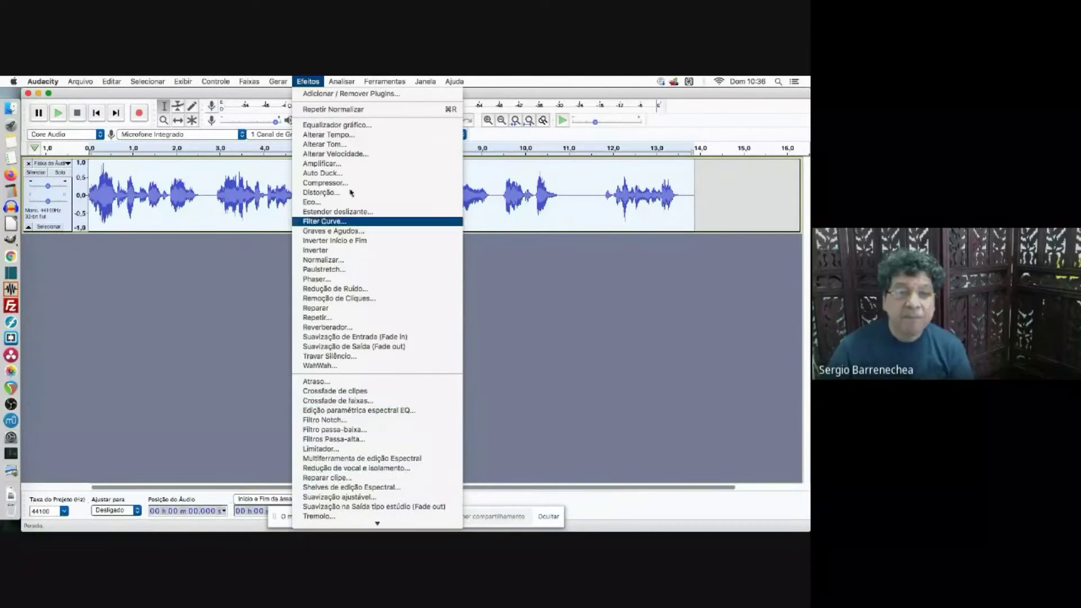
pyautogui.click(326, 125)
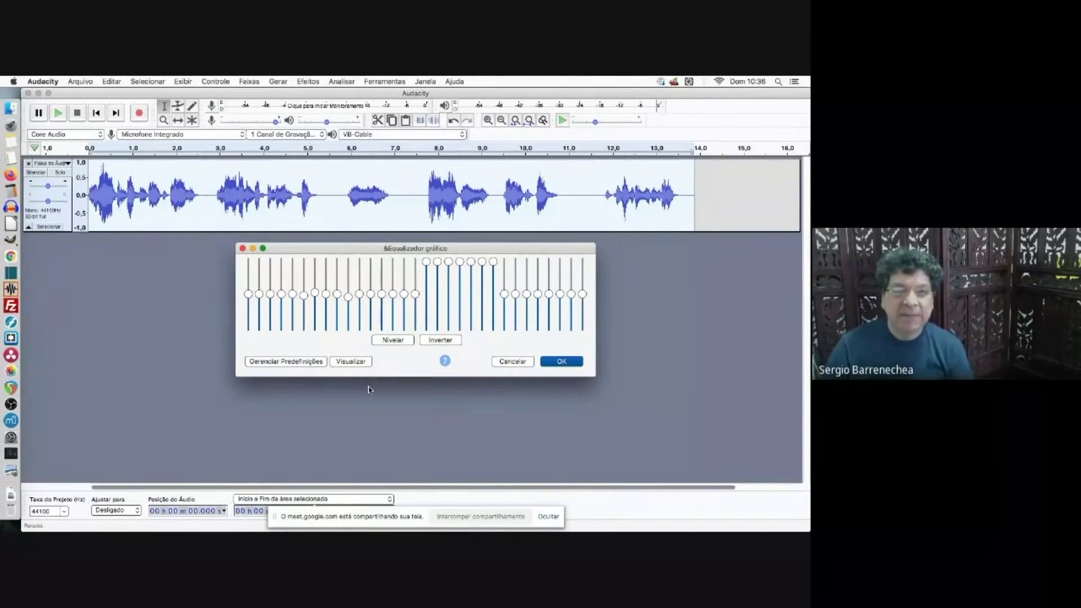
pyautogui.click(287, 363)
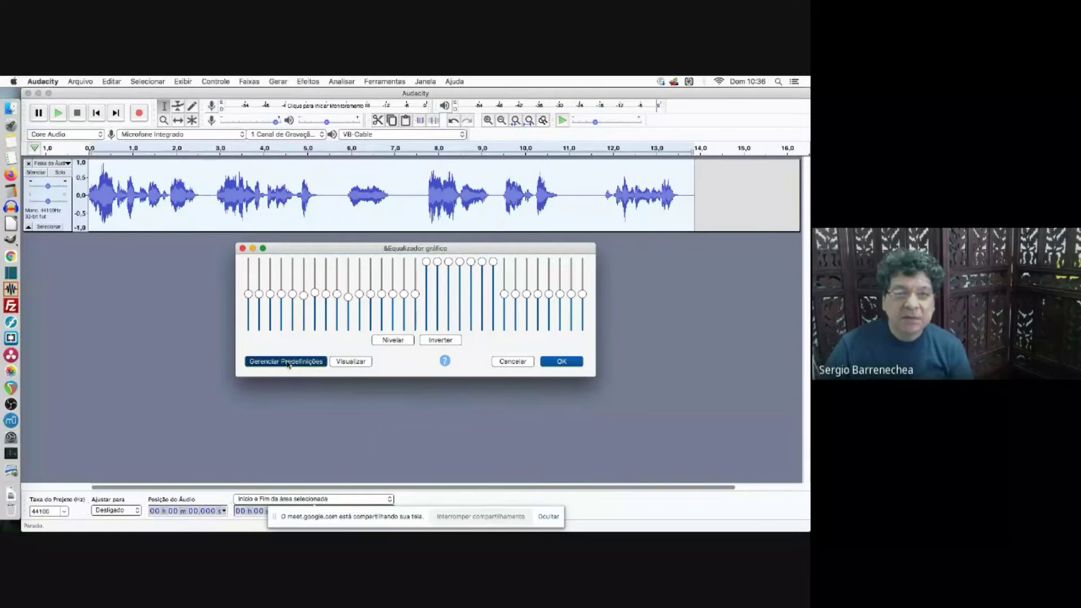
pyautogui.moveTo(302, 405)
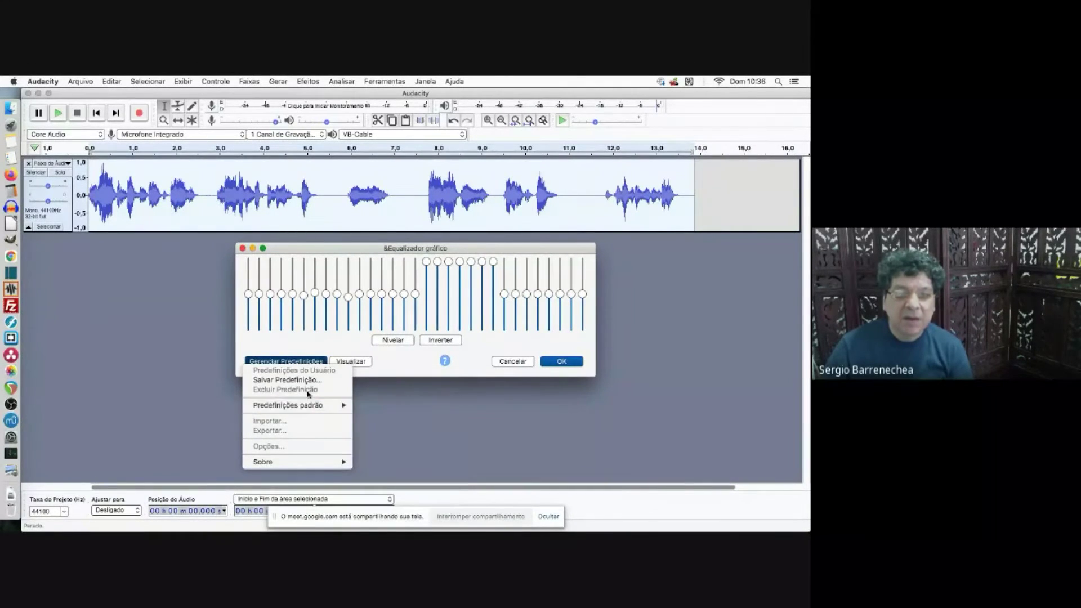
pyautogui.click(309, 358)
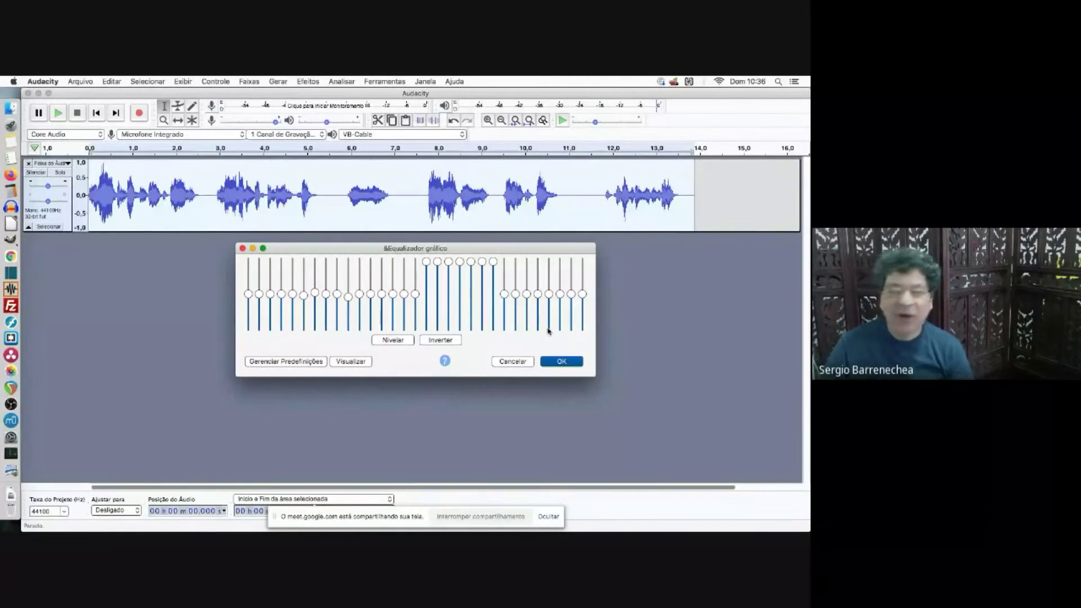
pyautogui.moveTo(549, 331)
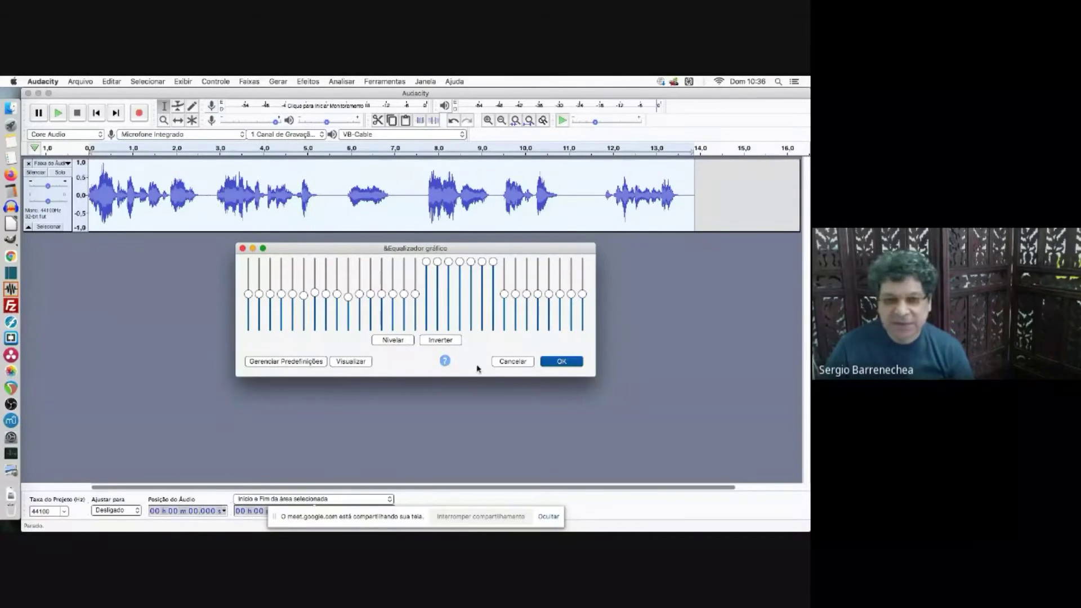
pyautogui.click(357, 361)
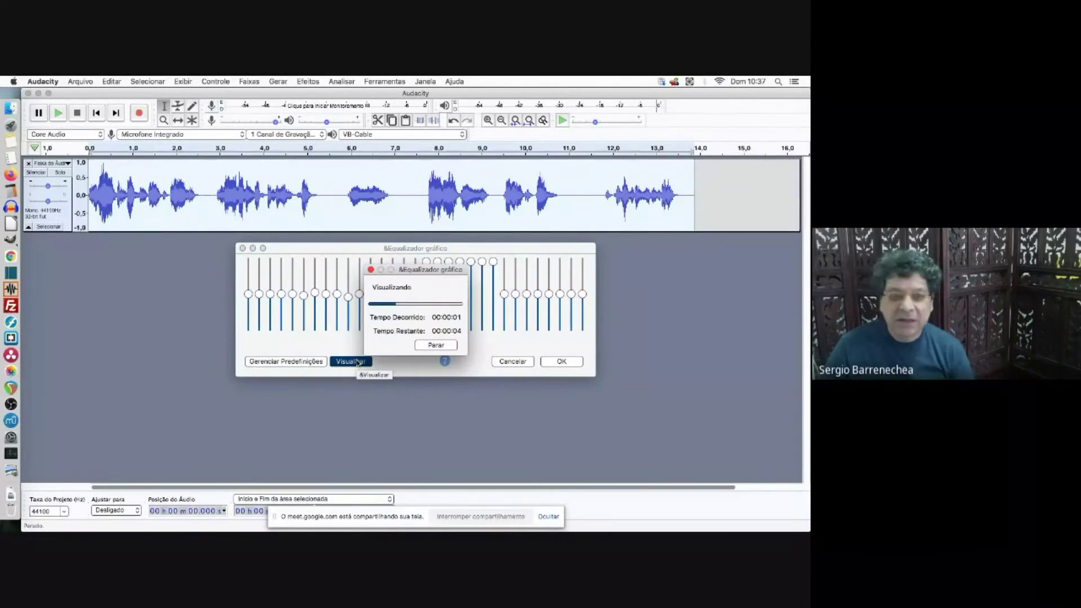
pyautogui.click(436, 345)
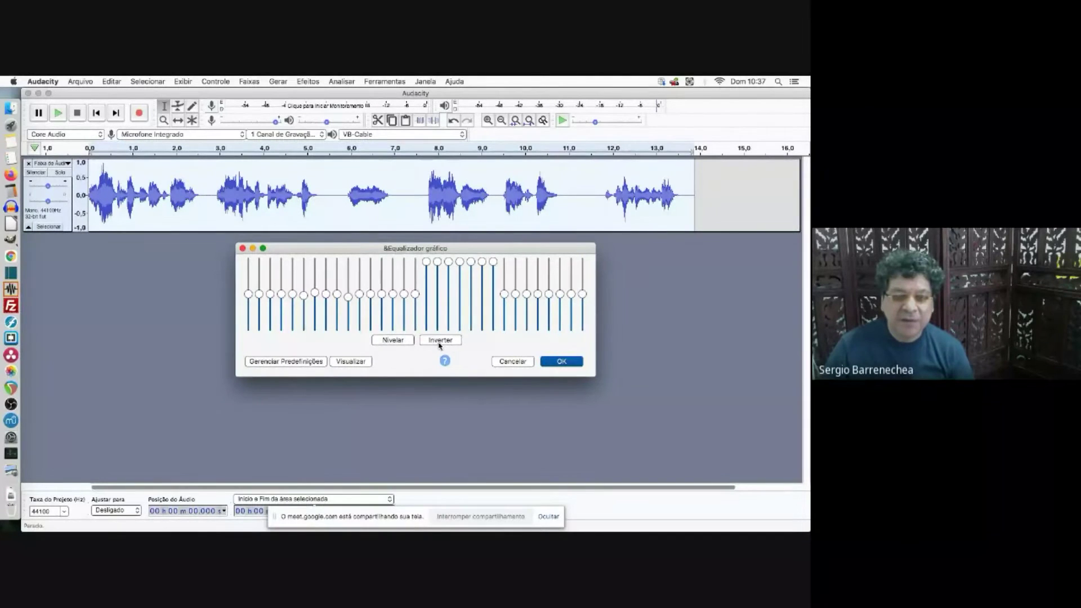
# Flatten the Graphic EQ bands and apply the "Low rolloff for speech" factory preset to the voice clip.
pyautogui.click(394, 342)
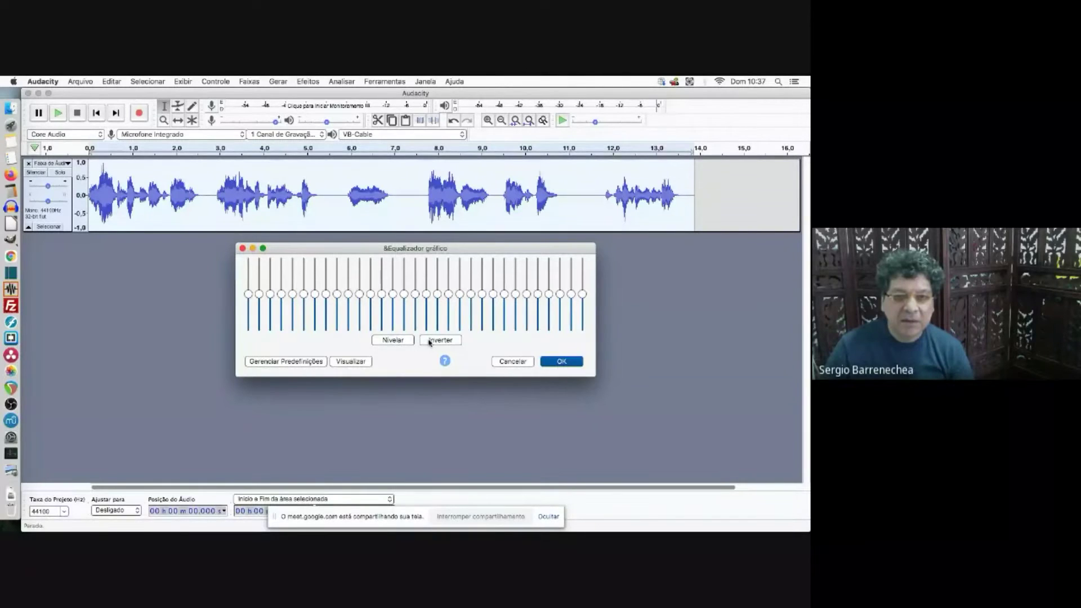
pyautogui.click(295, 363)
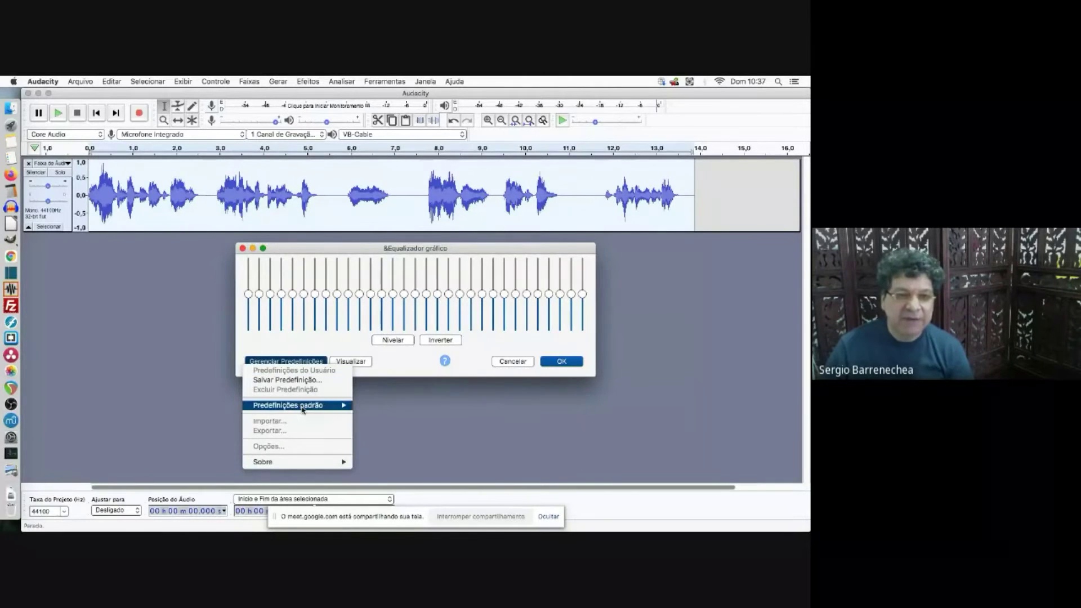
pyautogui.moveTo(302, 409)
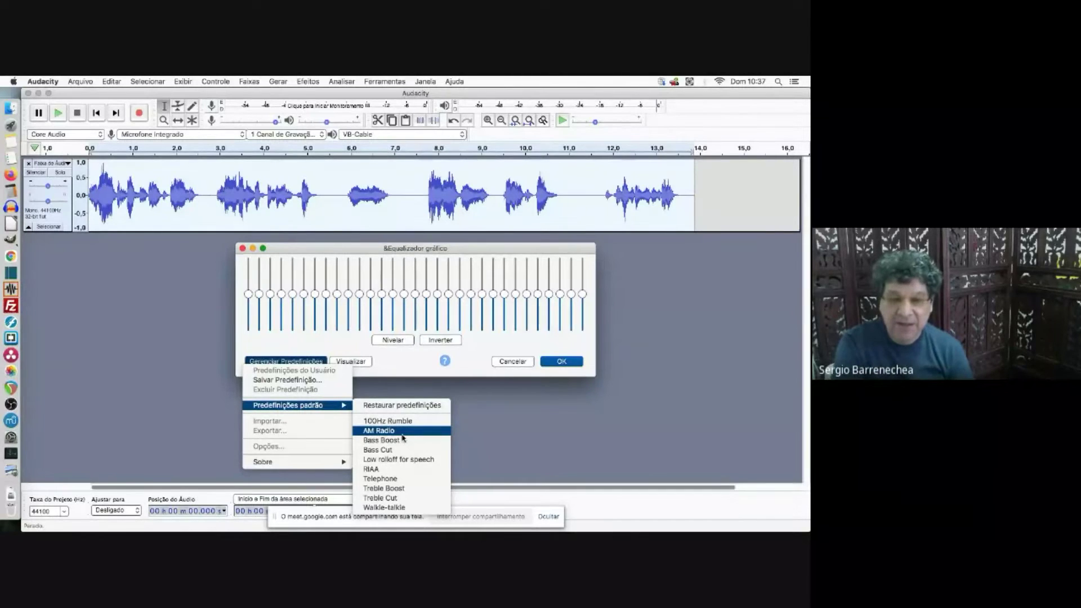
pyautogui.click(399, 464)
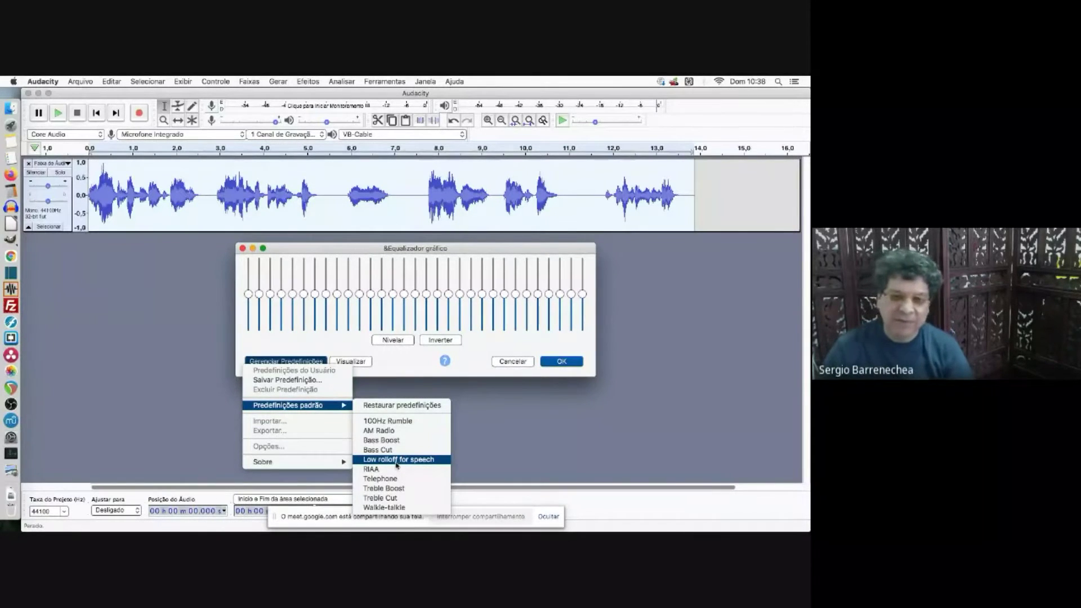
pyautogui.click(397, 460)
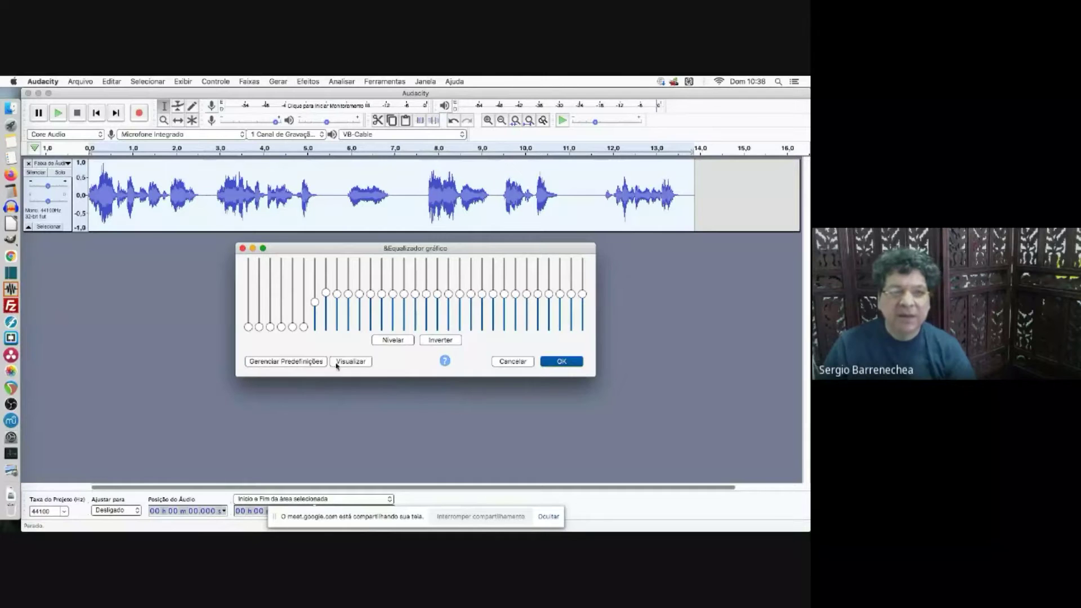
pyautogui.click(560, 362)
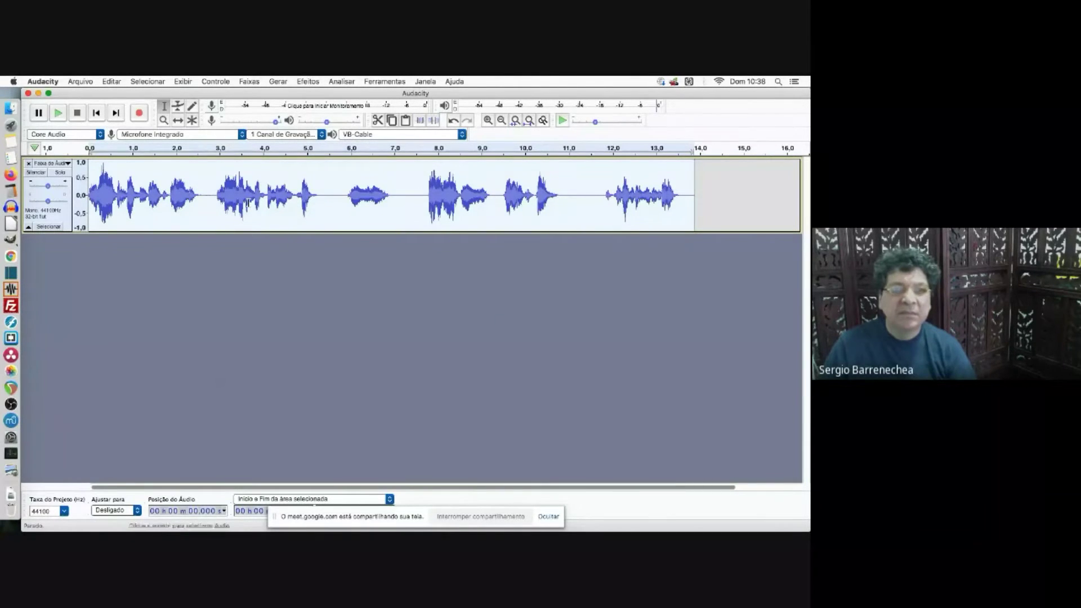
# Preview and reapply the Graphic EQ with the speech rolloff curve, and play back the voice clip.
pyautogui.click(309, 83)
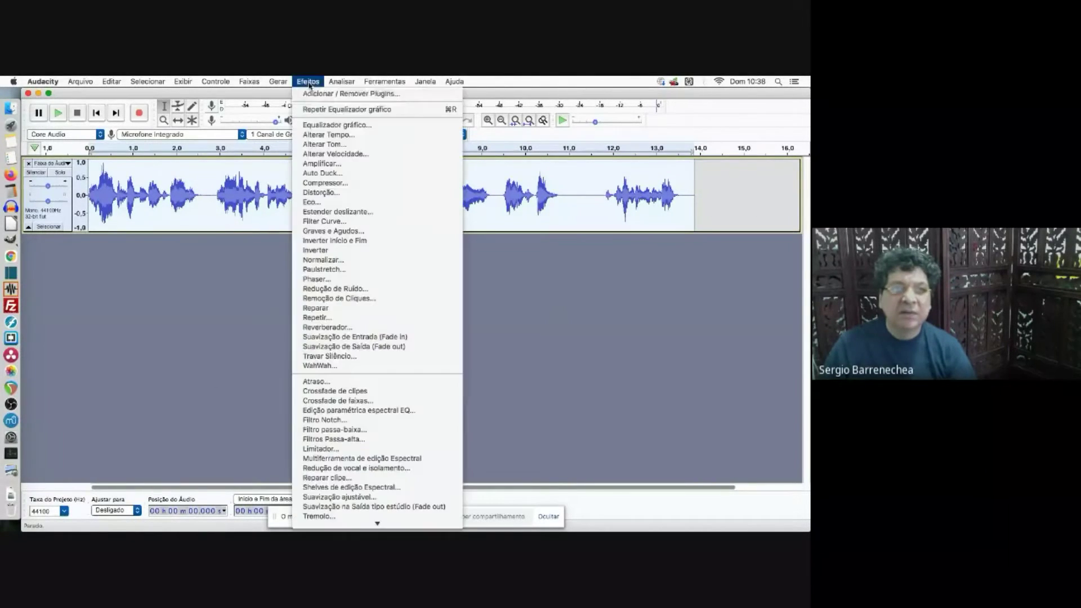
pyautogui.click(330, 125)
pyautogui.click(350, 363)
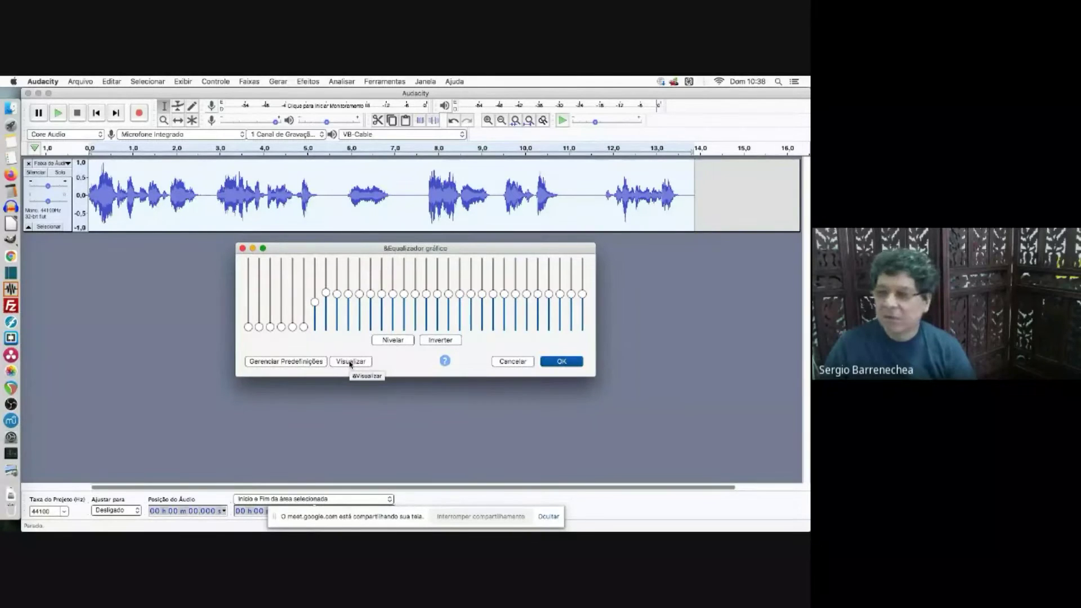
pyautogui.click(561, 362)
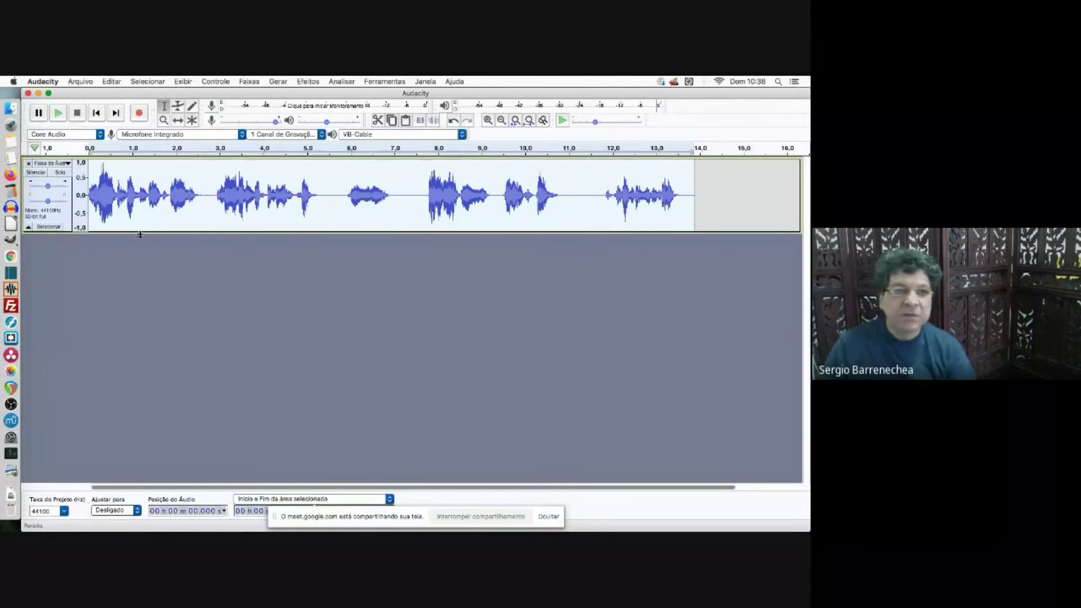
pyautogui.click(59, 114)
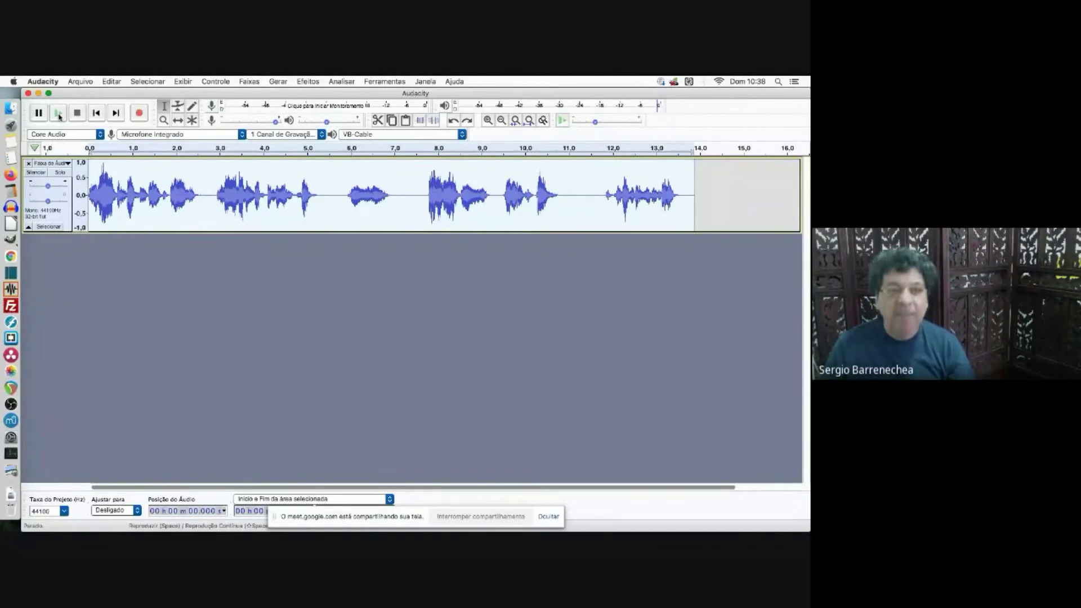
# Flatten the Graphic EQ curve, cut the six lowest bands strongly and boost the next four bands moderately.
pyautogui.click(301, 83)
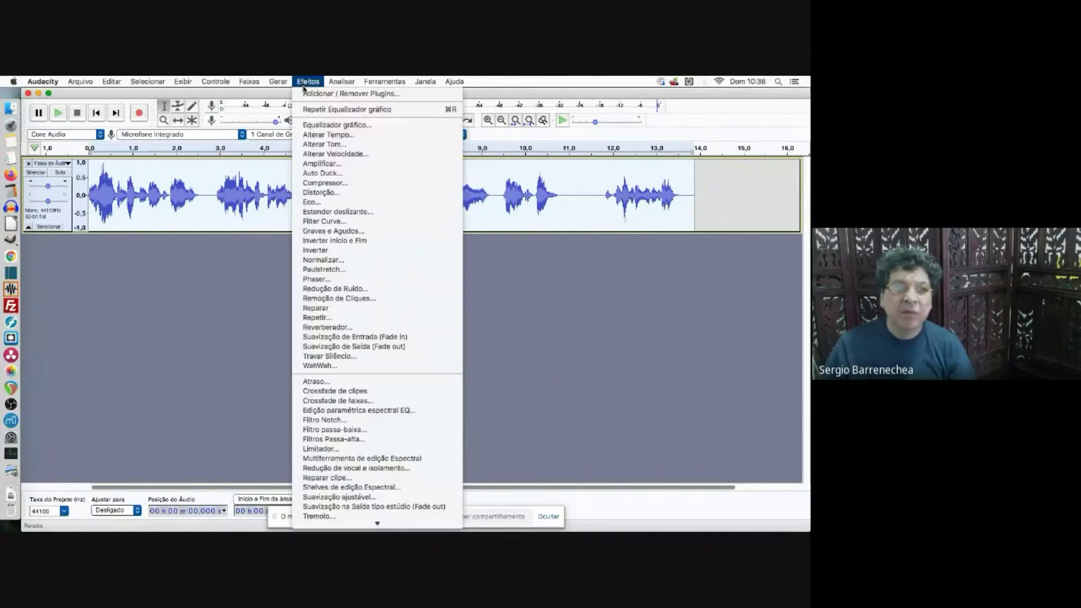
pyautogui.click(377, 128)
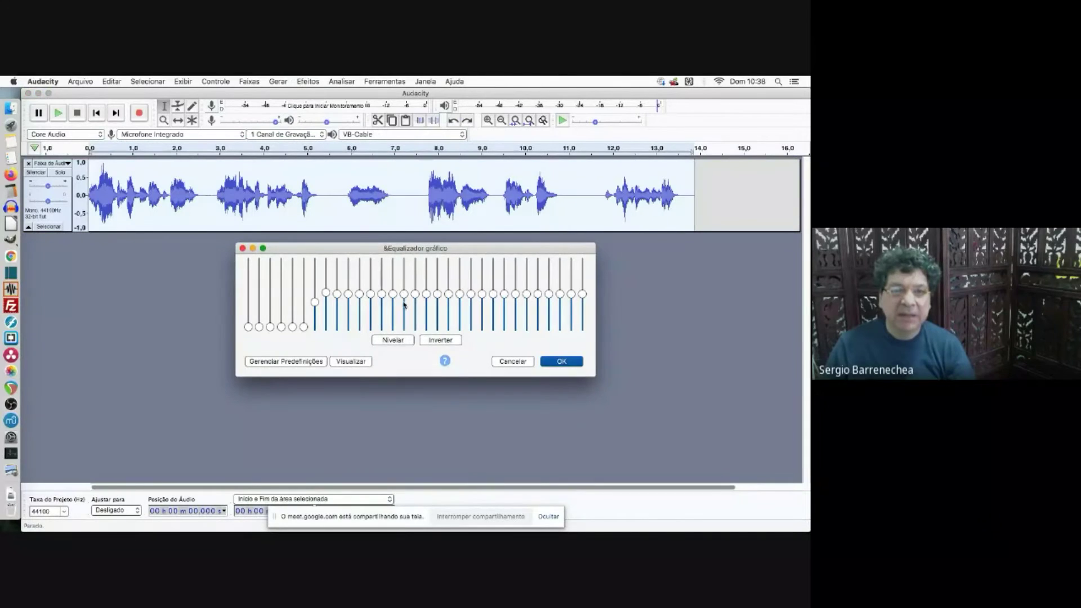
pyautogui.click(390, 341)
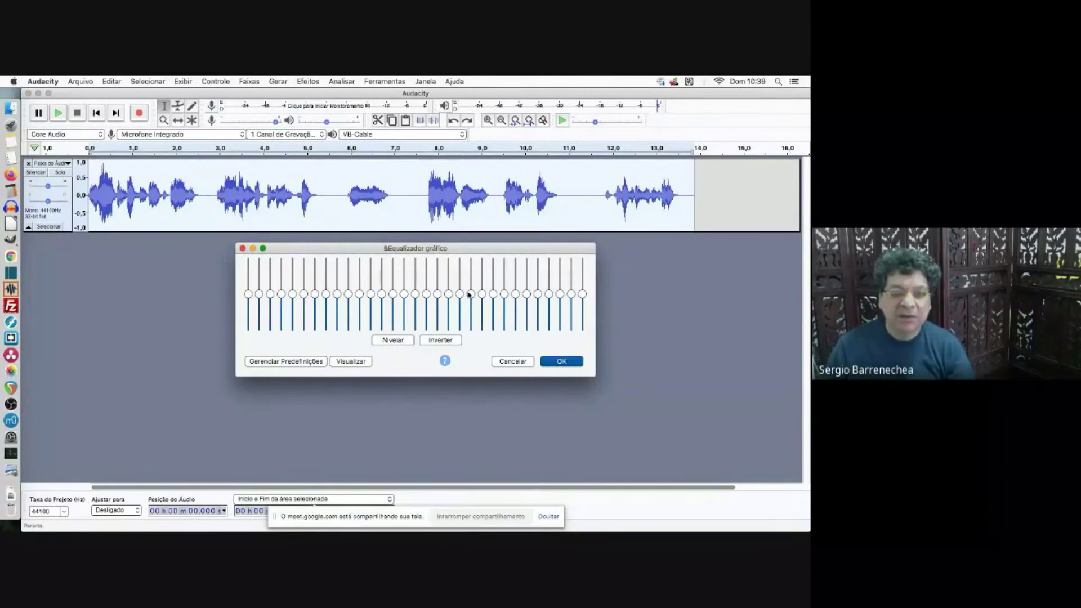
pyautogui.moveTo(303, 294); pyautogui.dragTo(348, 286)
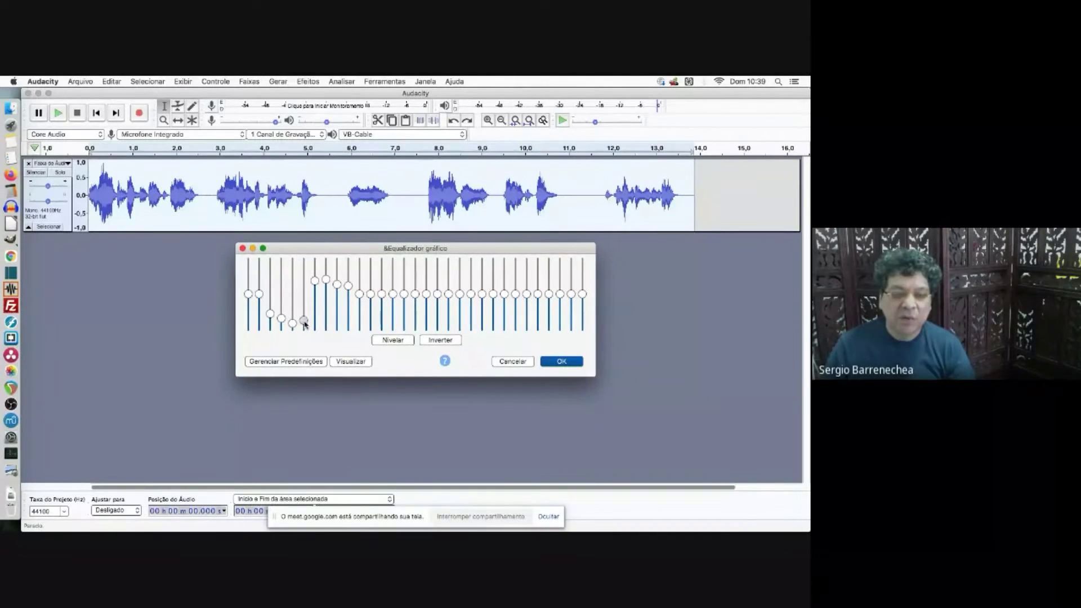
pyautogui.moveTo(259, 294); pyautogui.dragTo(270, 327)
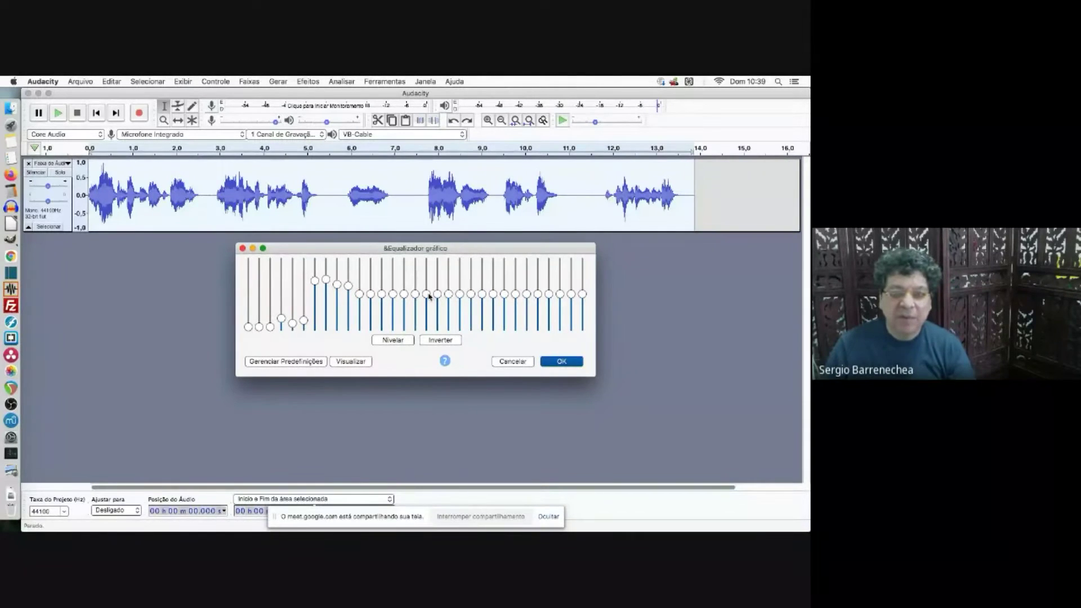
# Raise the 16th to 19th equalizer bands slightly, reduce the 7th band's boost and raise the 6th band to just below neutral.
pyautogui.moveTo(426, 294)
pyautogui.mouseDown()
pyautogui.moveTo(448, 290)
pyautogui.moveTo(416, 288)
pyautogui.mouseUp()
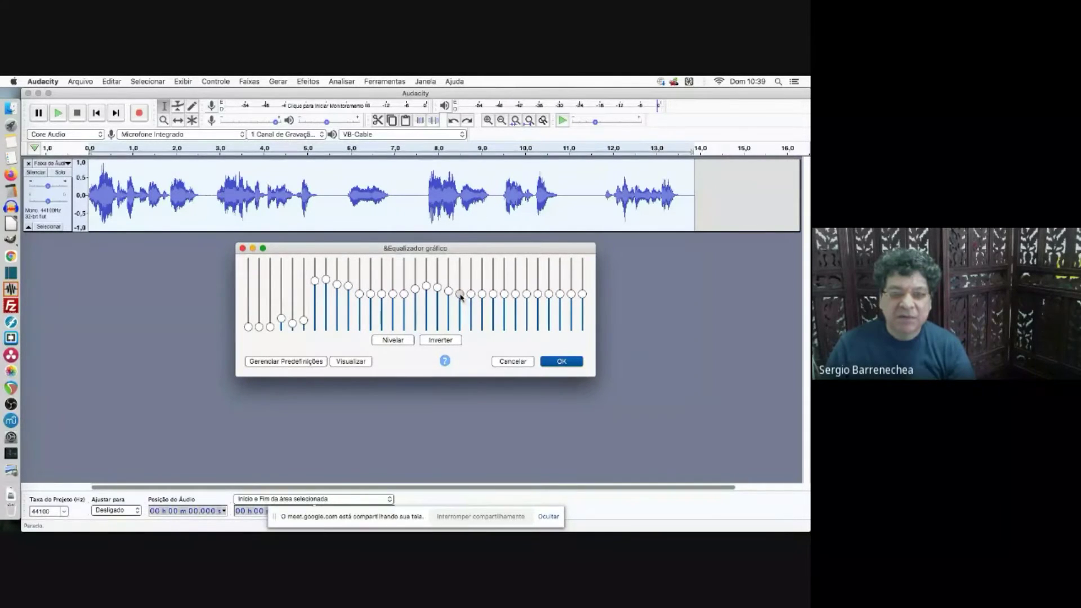
pyautogui.moveTo(319, 284); pyautogui.dragTo(316, 287)
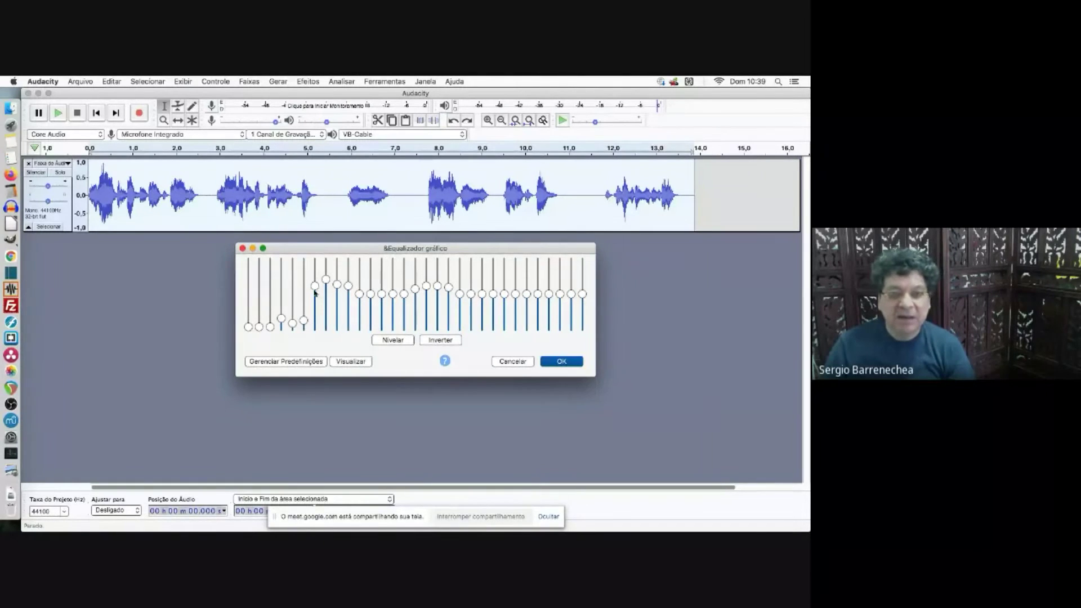
pyautogui.moveTo(303, 320); pyautogui.dragTo(304, 298)
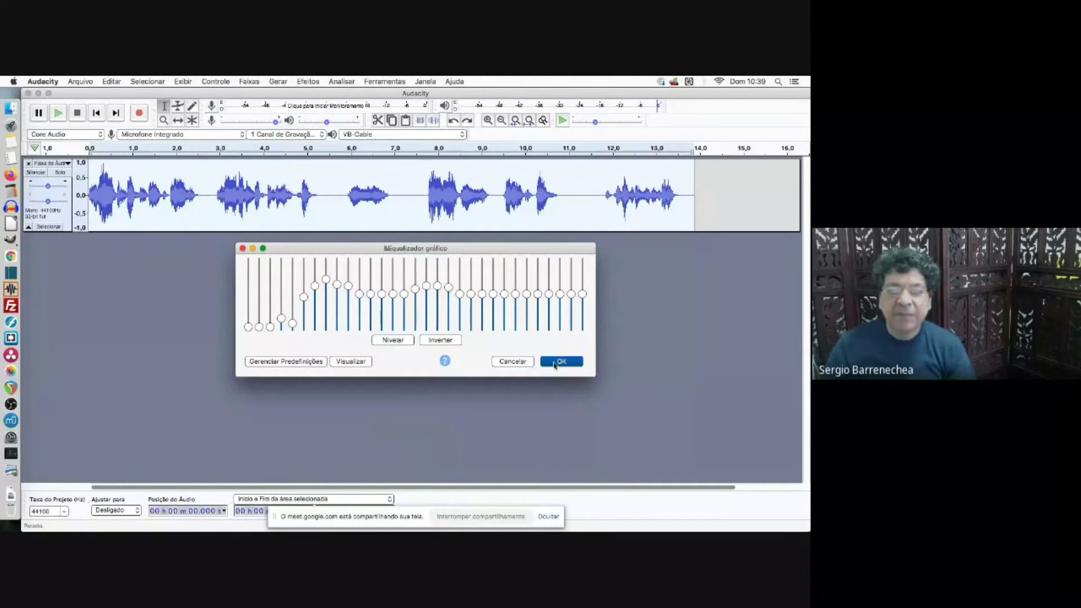
# Preview the custom Graphic EQ curve, apply it to the voice clip and play back the result.
pyautogui.click(357, 362)
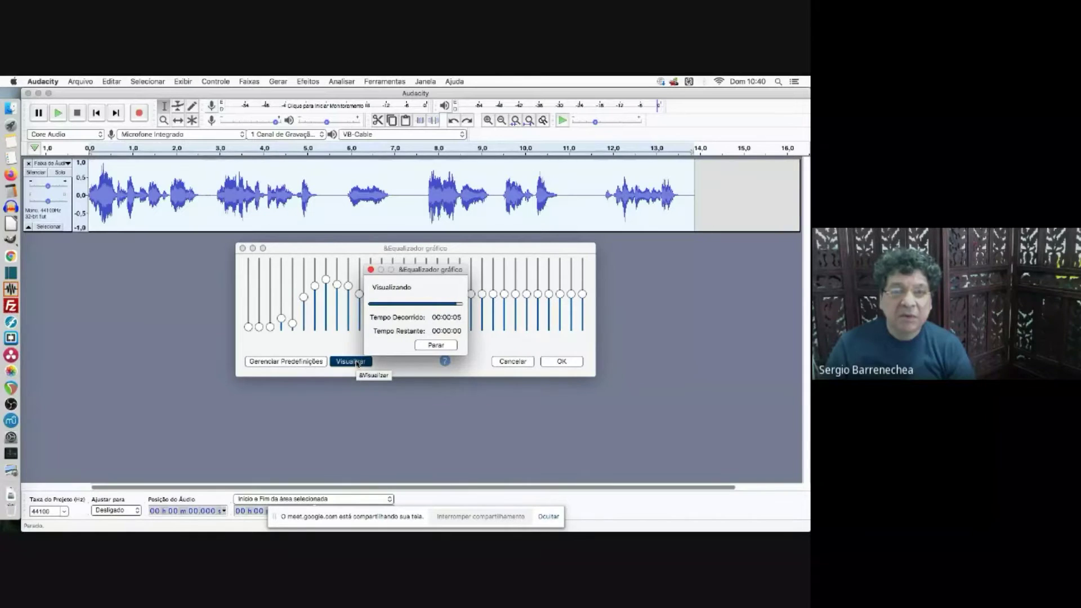
pyautogui.click(562, 361)
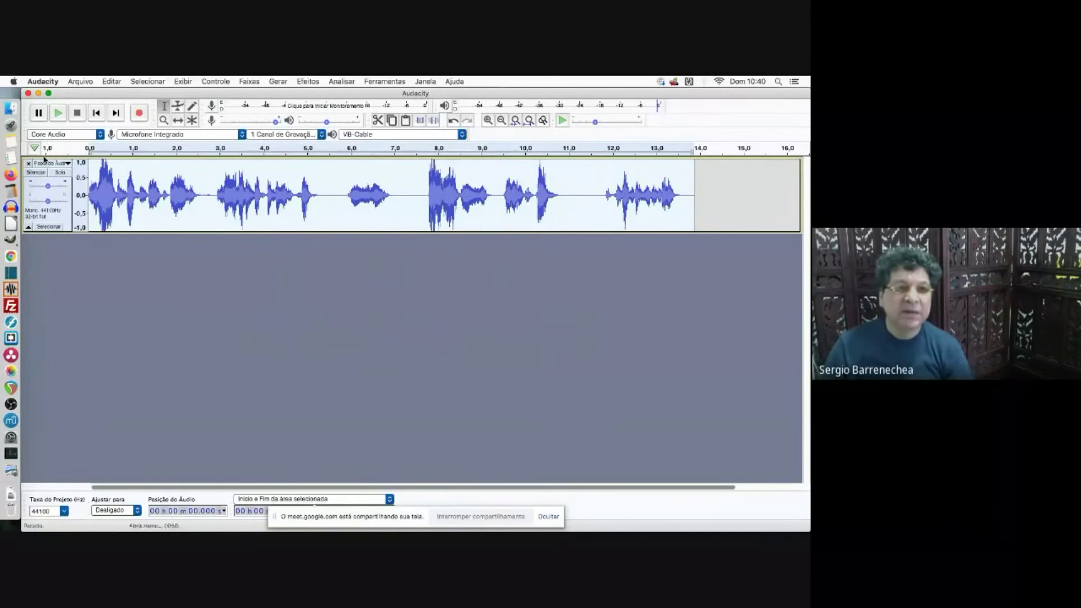
pyautogui.click(57, 113)
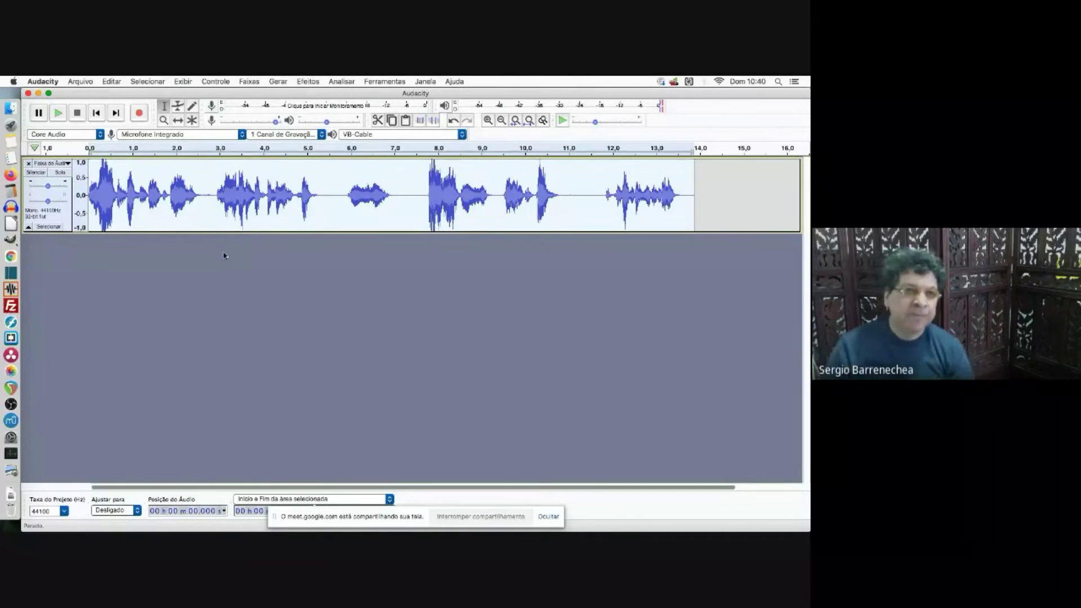
# Export the equalized voice clip as a 16-bit PCM WAV named teste_eq_rev in the audio_video folder.
pyautogui.click(45, 83)
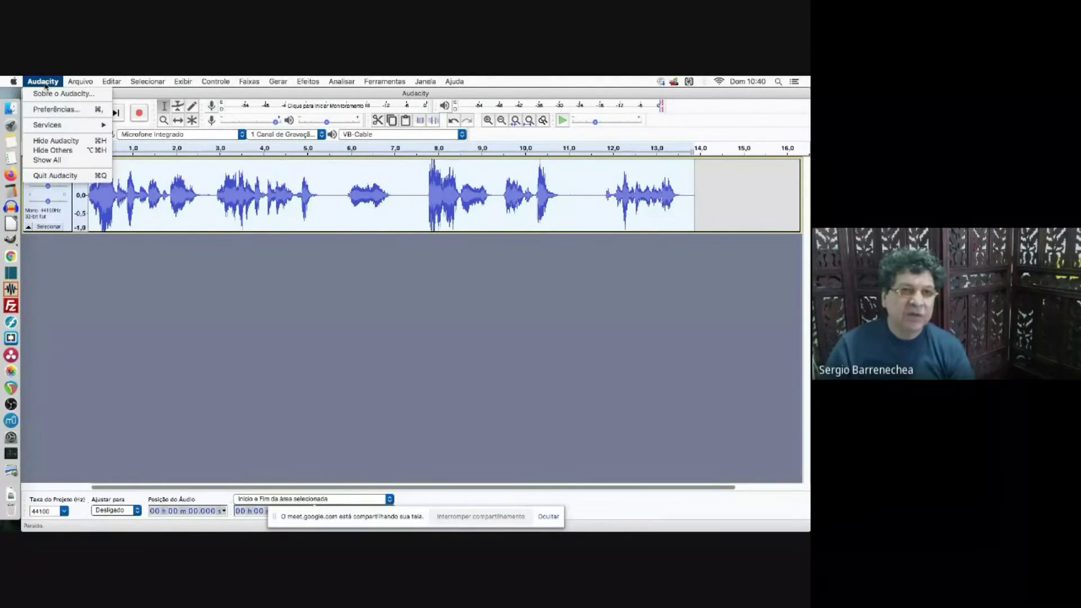
pyautogui.moveTo(85, 86)
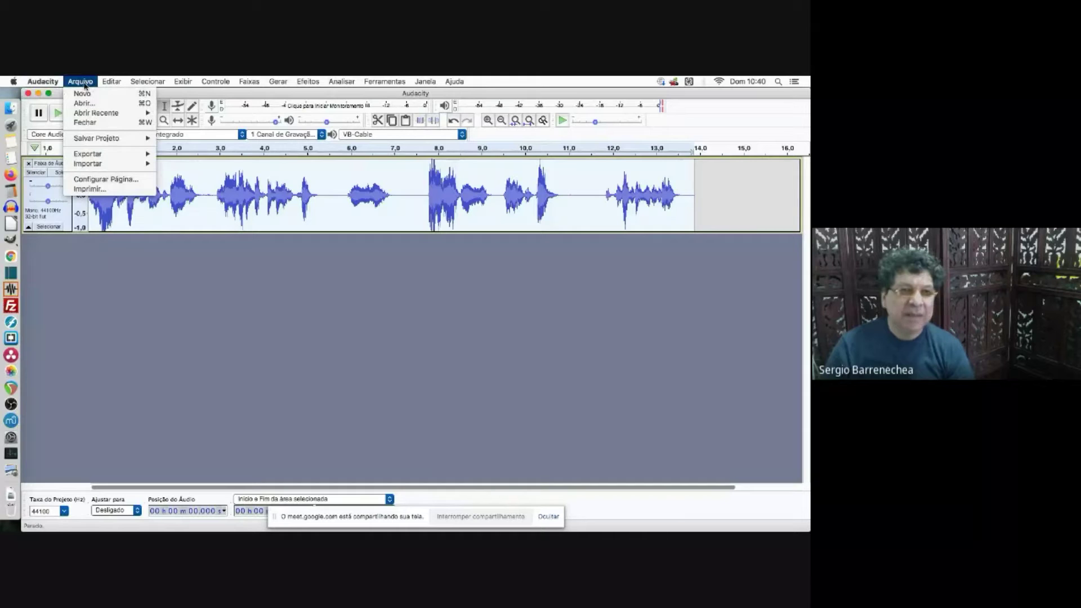
pyautogui.moveTo(142, 155)
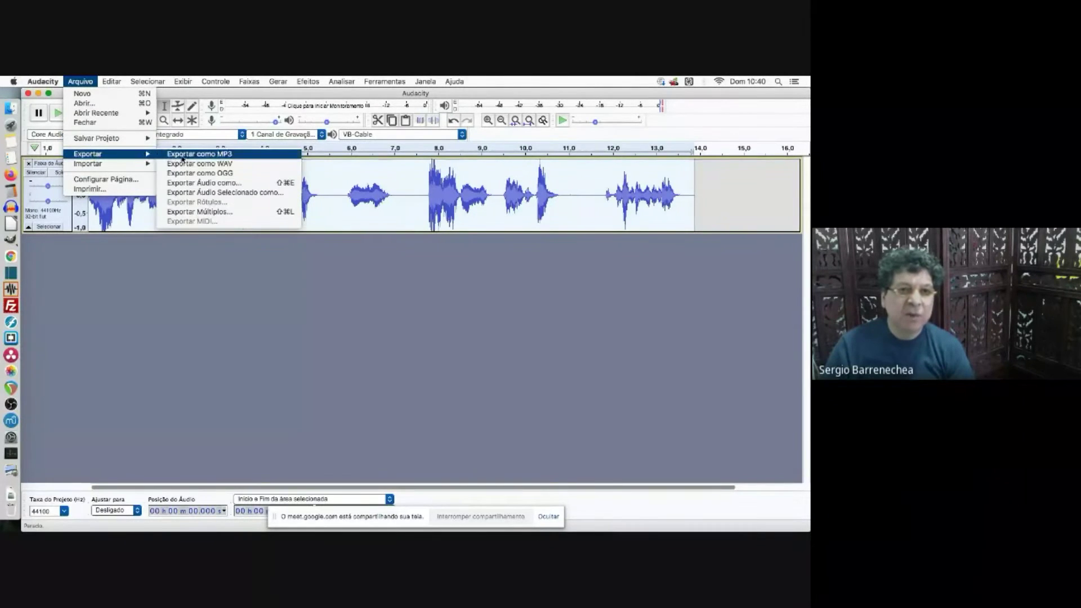
pyautogui.click(183, 163)
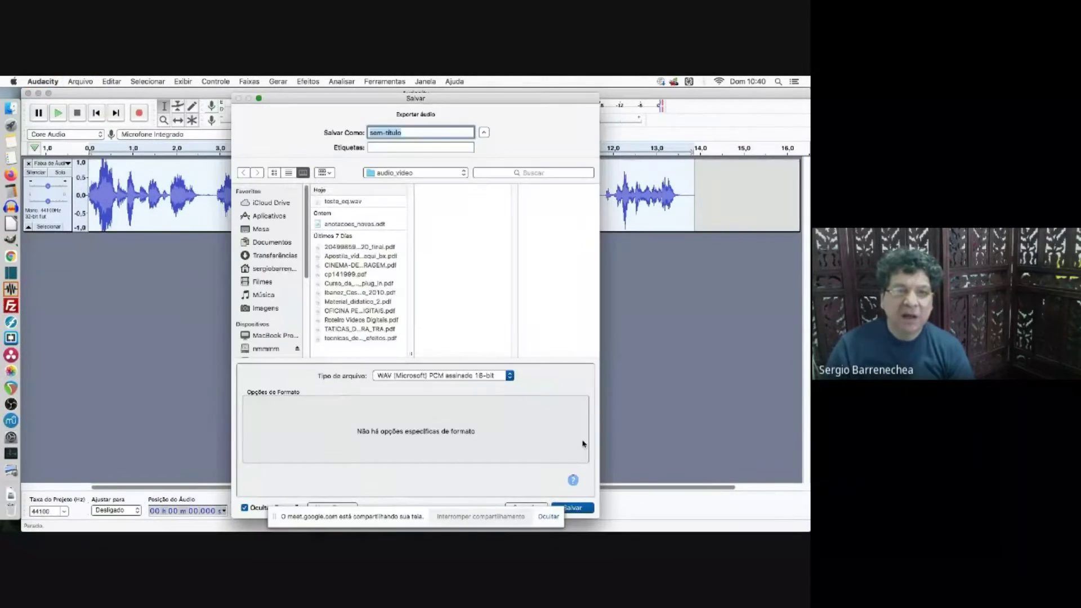
pyautogui.click(344, 201)
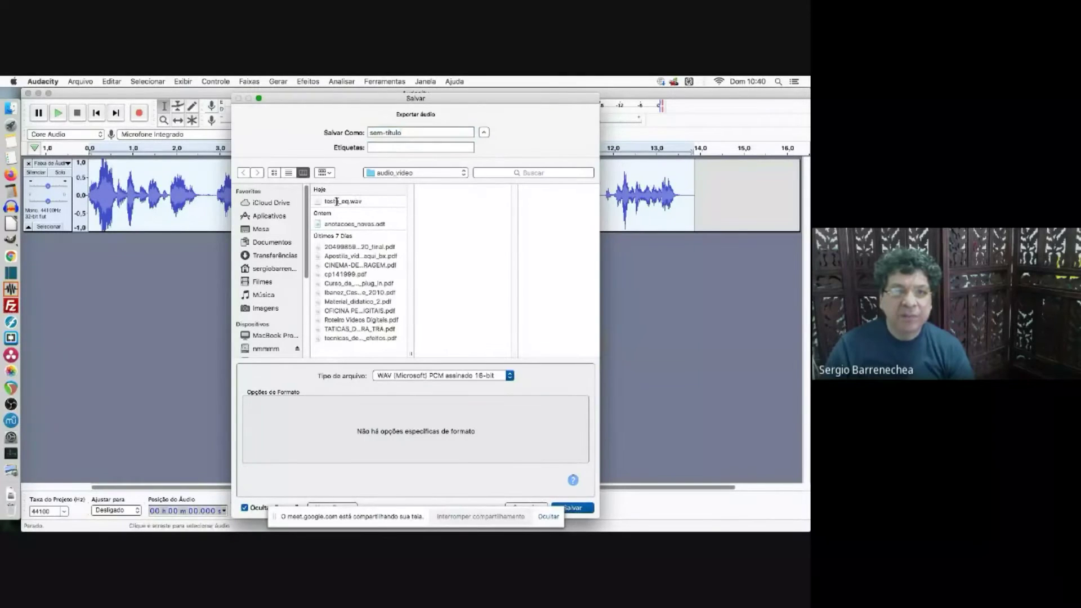
pyautogui.click(402, 134)
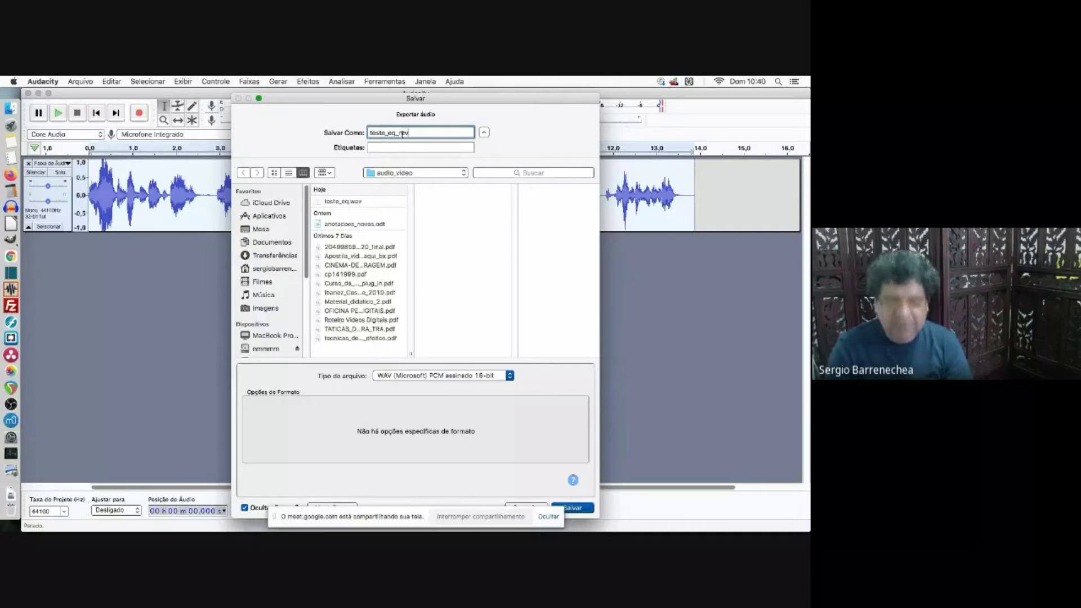
pyautogui.click(581, 509)
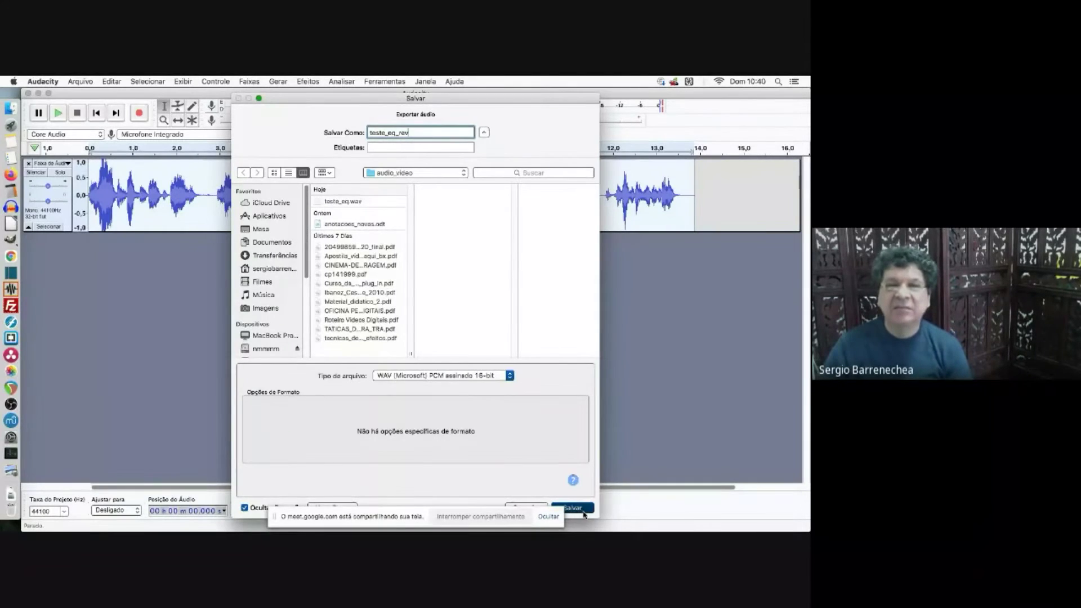
pyautogui.click(595, 324)
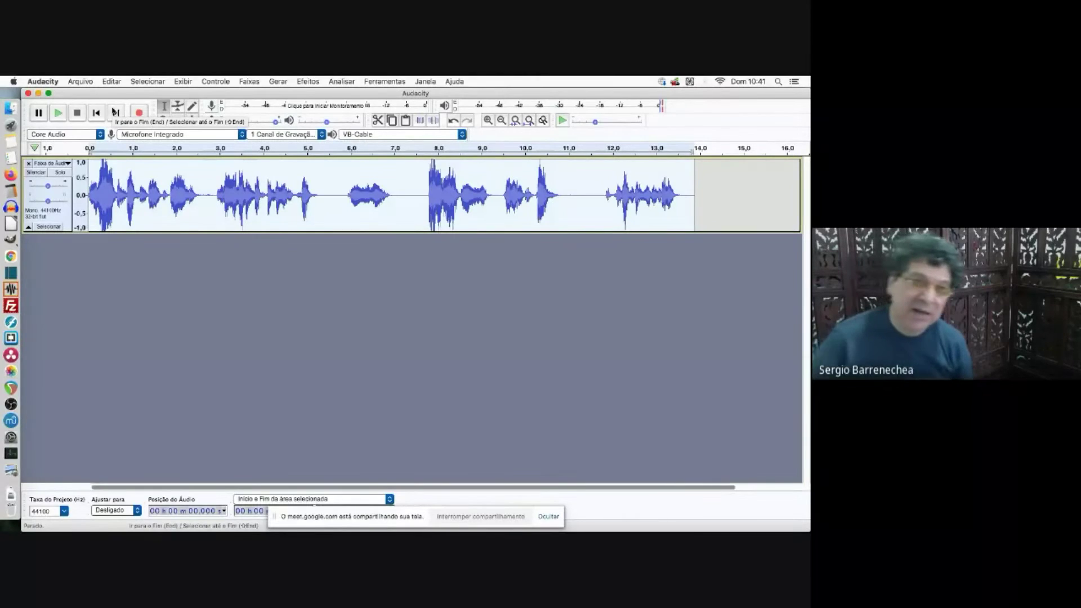
# Remove the voice track from the project.
pyautogui.click(88, 82)
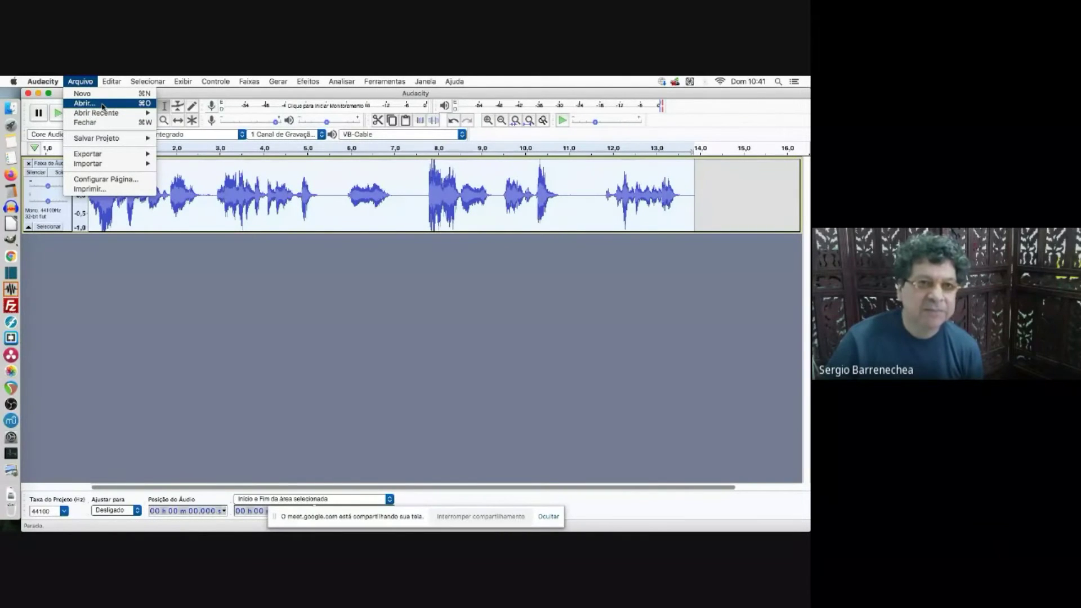
pyautogui.moveTo(103, 164)
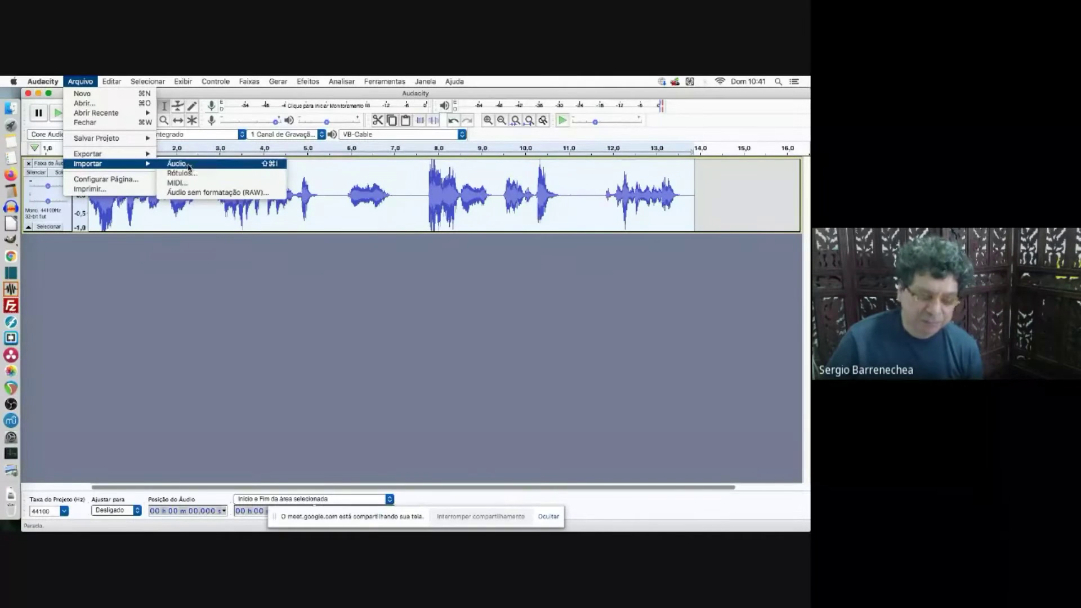
pyautogui.click(135, 269)
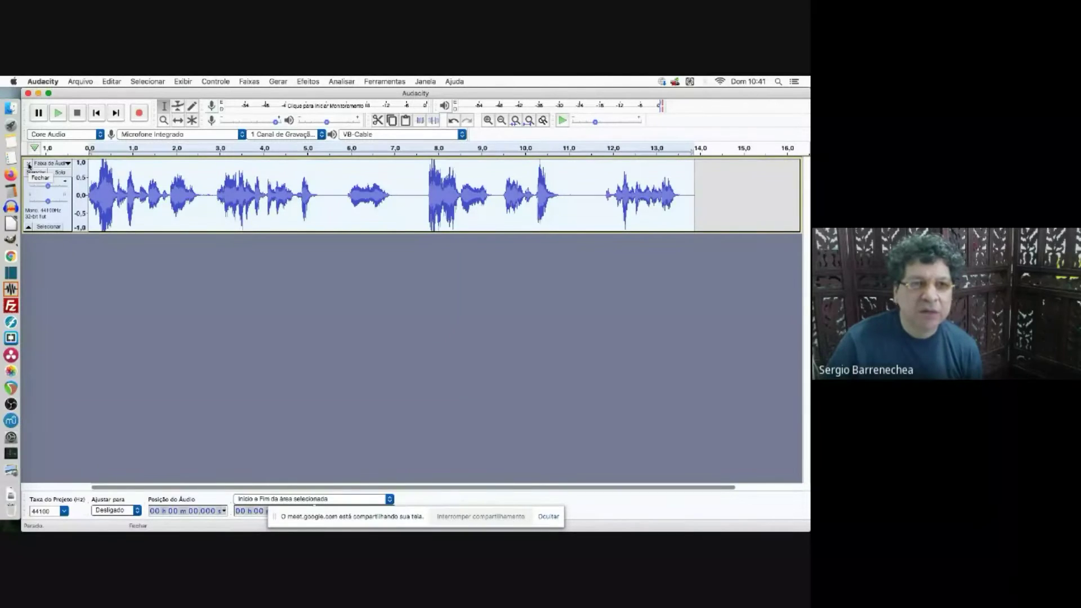
pyautogui.click(29, 164)
# Start an audio import and look through the audio_video and Documents folders for a music recording.
pyautogui.click(80, 81)
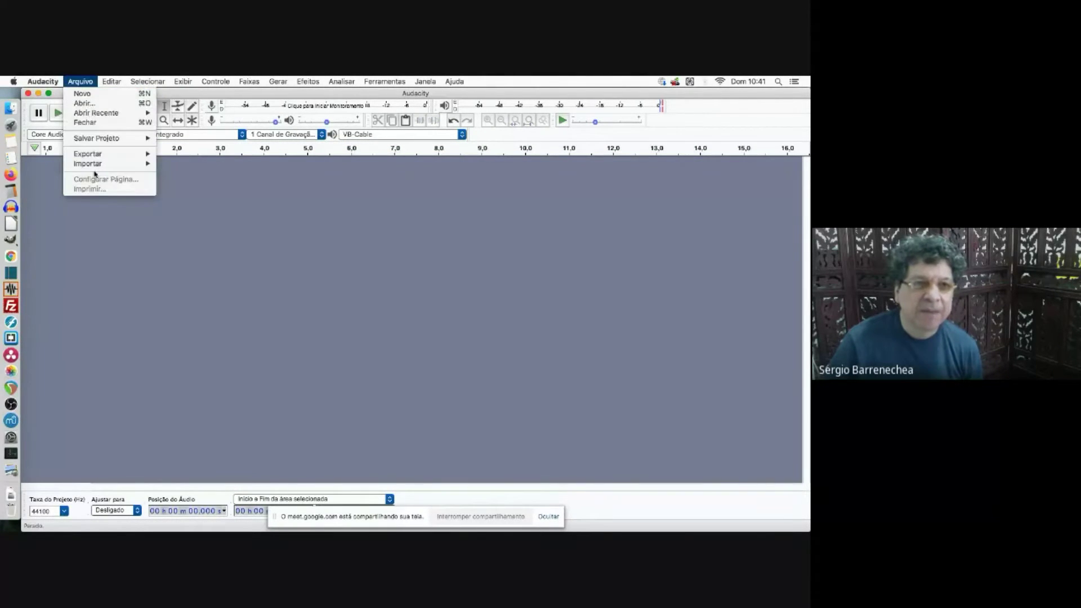
pyautogui.click(207, 166)
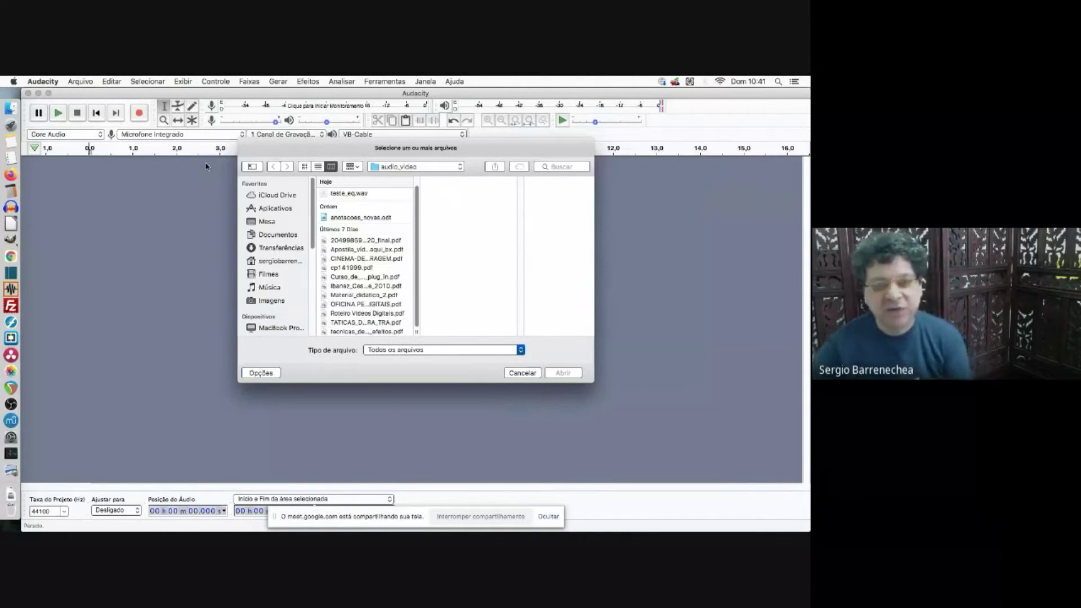
pyautogui.click(415, 168)
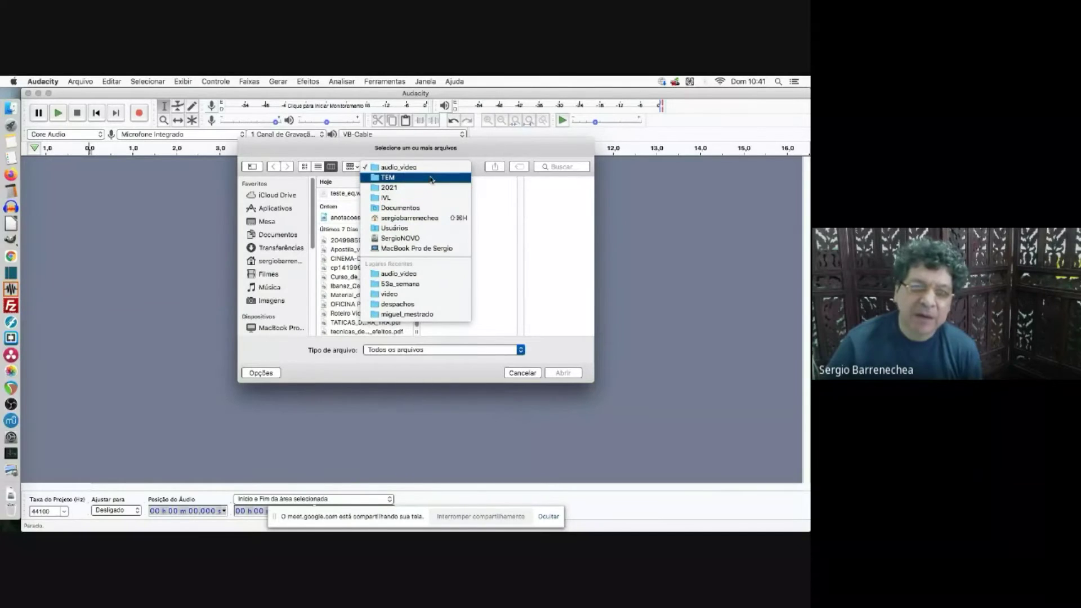
pyautogui.click(426, 275)
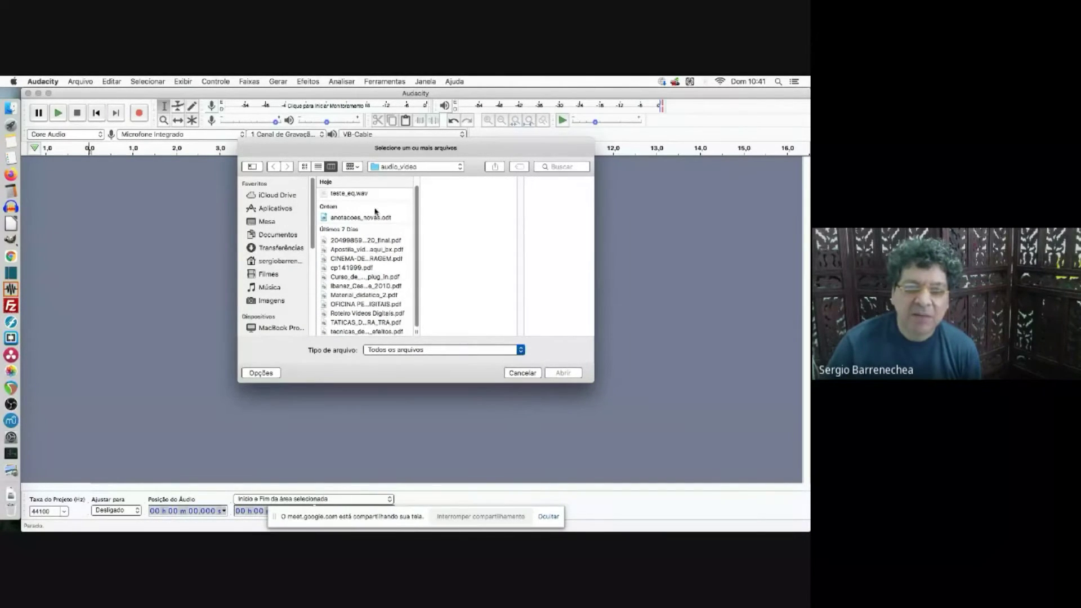
pyautogui.click(400, 167)
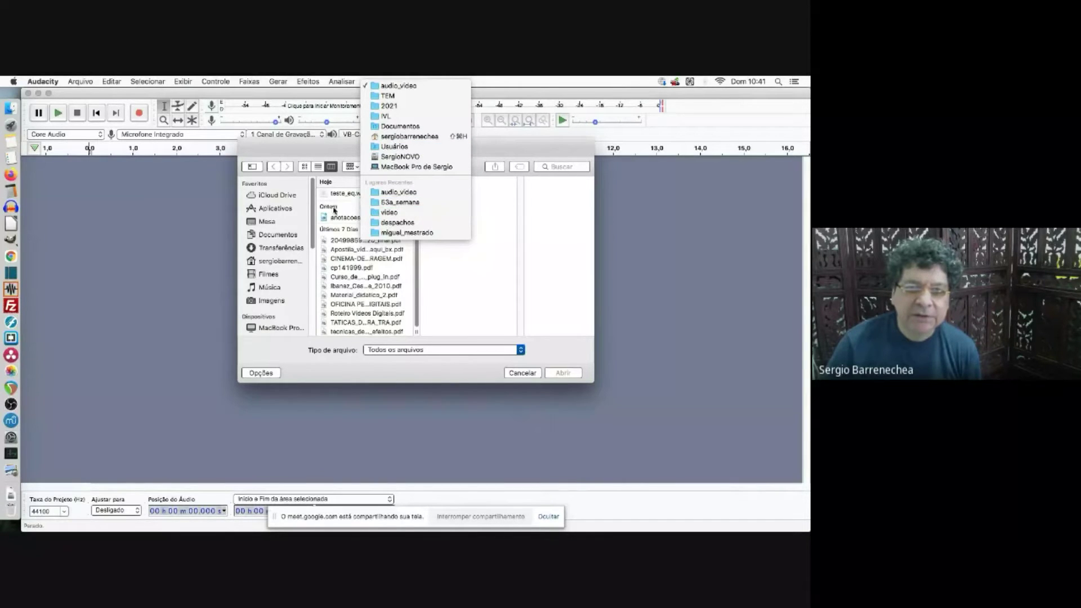
pyautogui.click(279, 226)
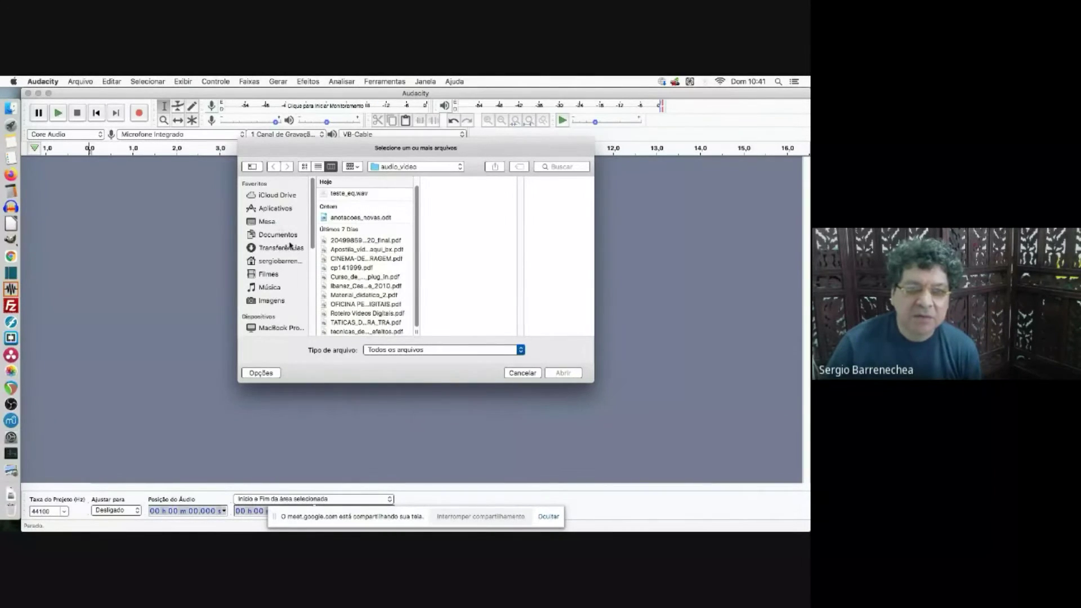
pyautogui.click(284, 238)
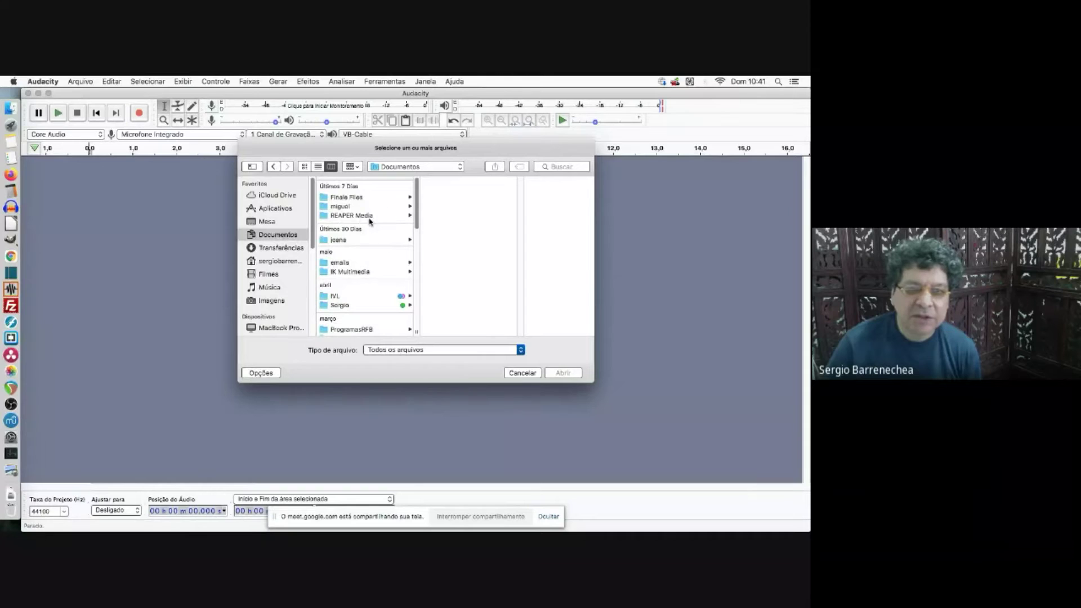
pyautogui.click(363, 303)
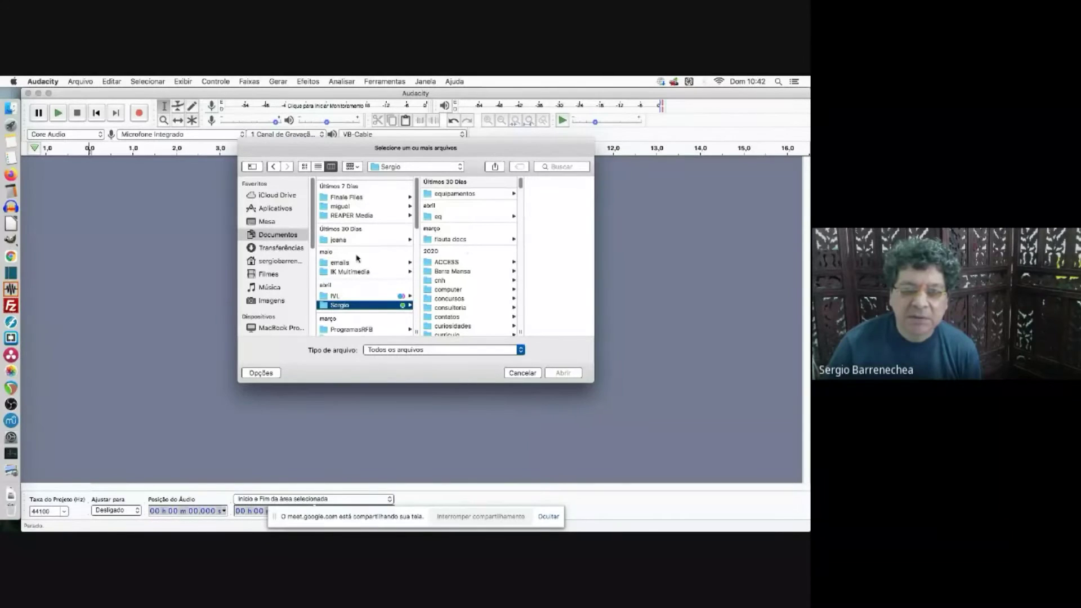
pyautogui.scroll(-2, 358, 257)
pyautogui.scroll(-6, 358, 256)
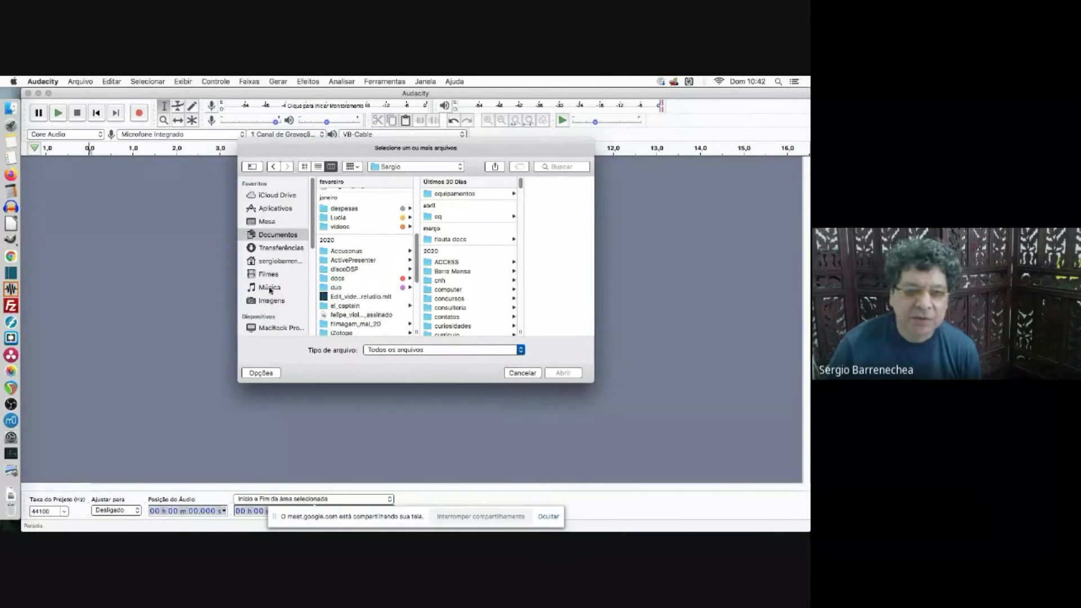
pyautogui.scroll(-5, 271, 276)
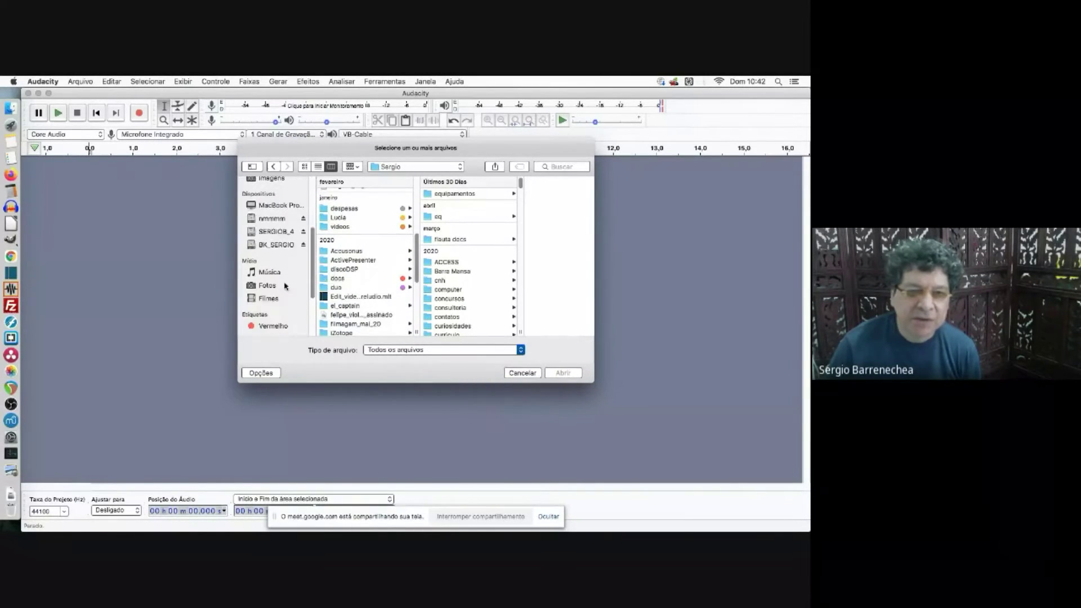
# Import the duo radio MP3 from the video_chile folder on the BK backup drive.
pyautogui.click(284, 248)
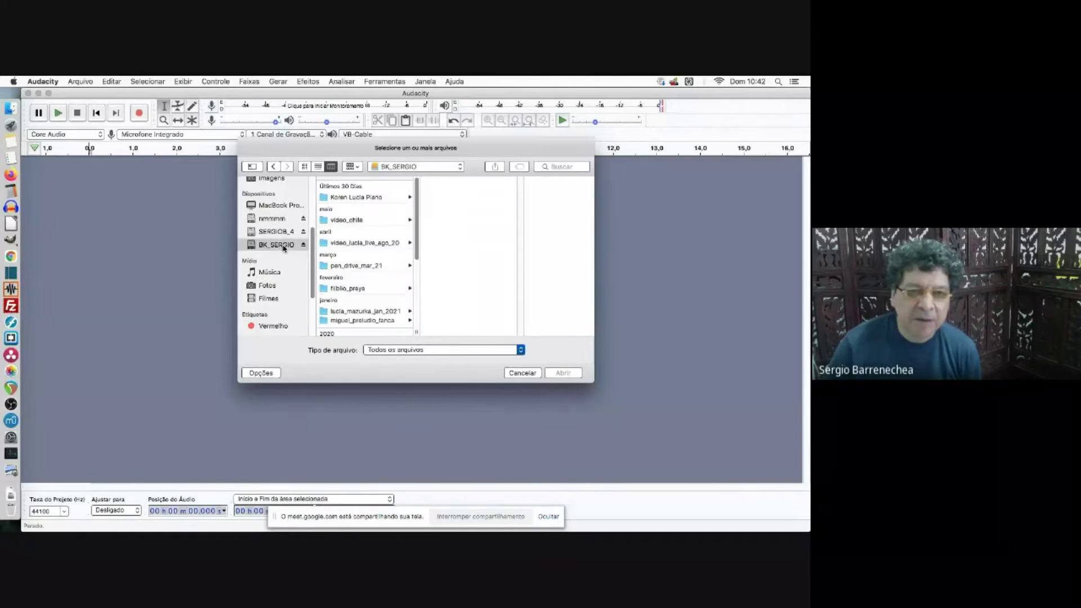
pyautogui.click(368, 220)
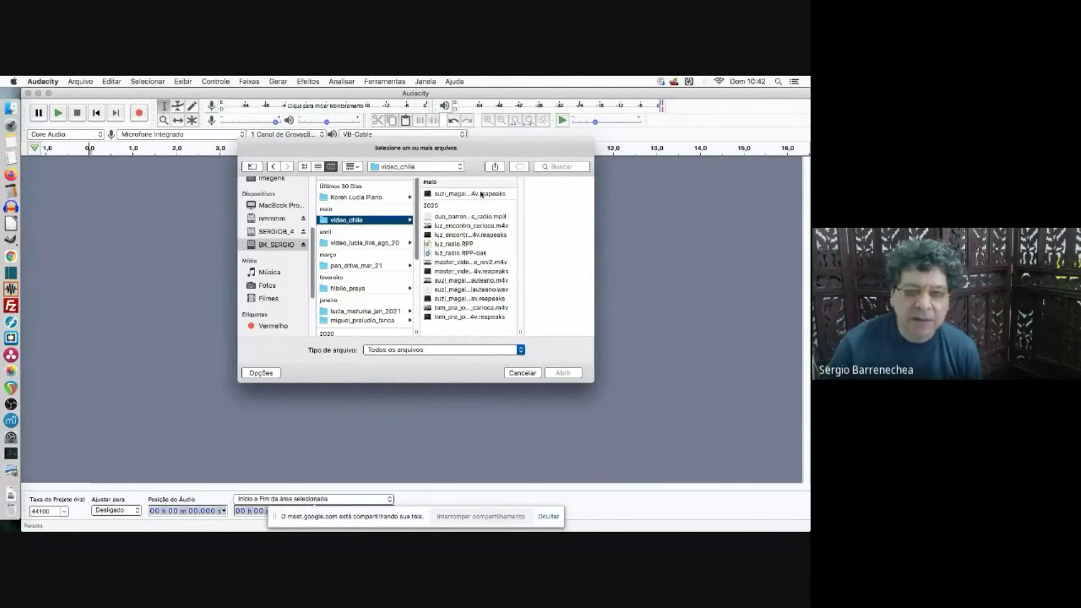
pyautogui.click(463, 218)
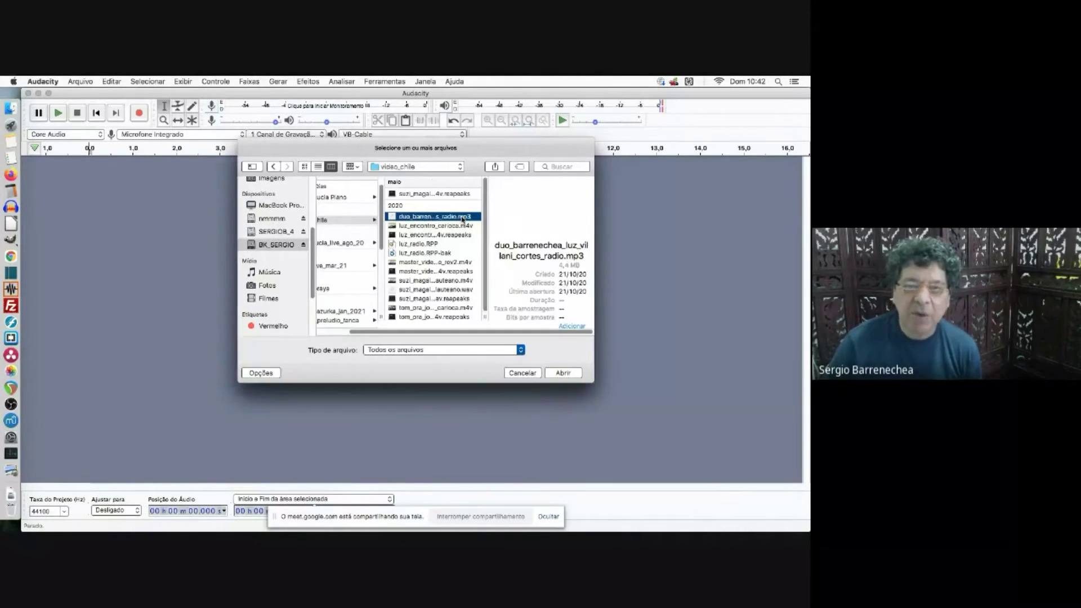
pyautogui.doubleClick(463, 217)
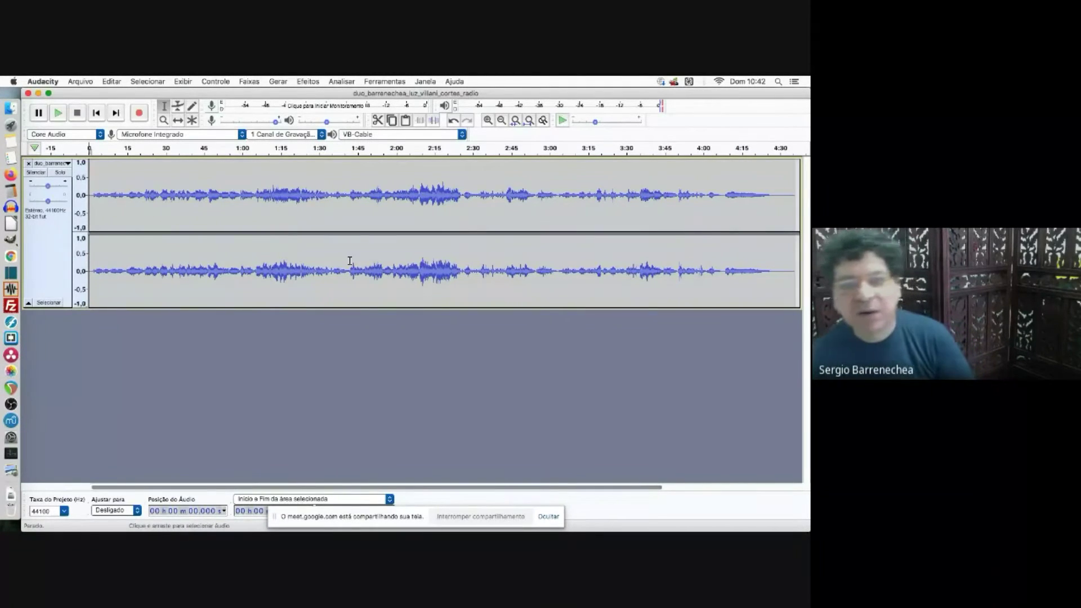
# Play the opening of the imported stereo music track from the start, then stop playback.
pyautogui.click(191, 213)
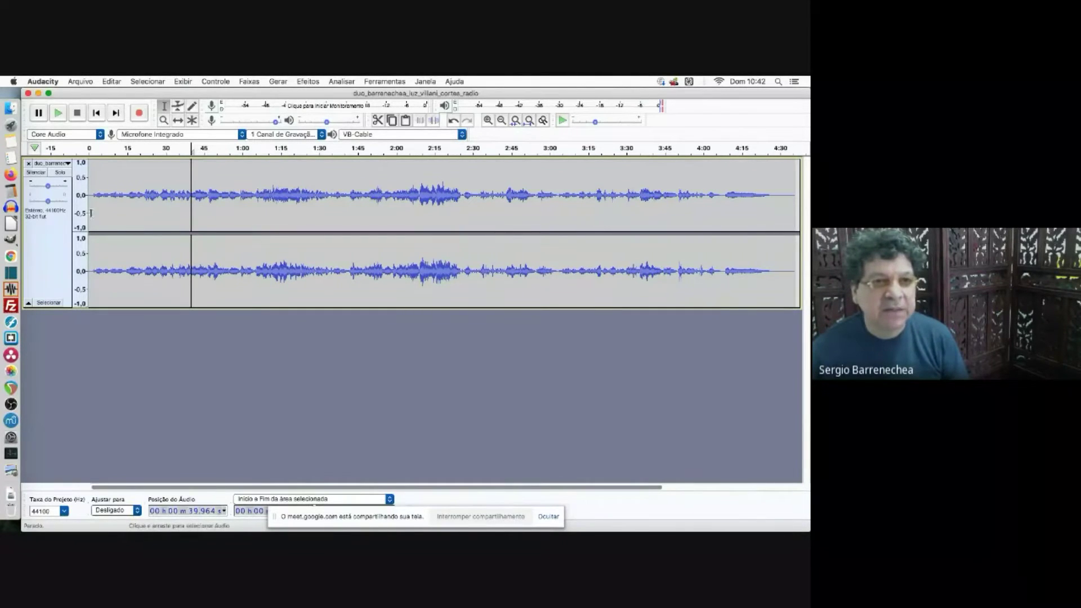
pyautogui.press('Home')
pyautogui.press('space')
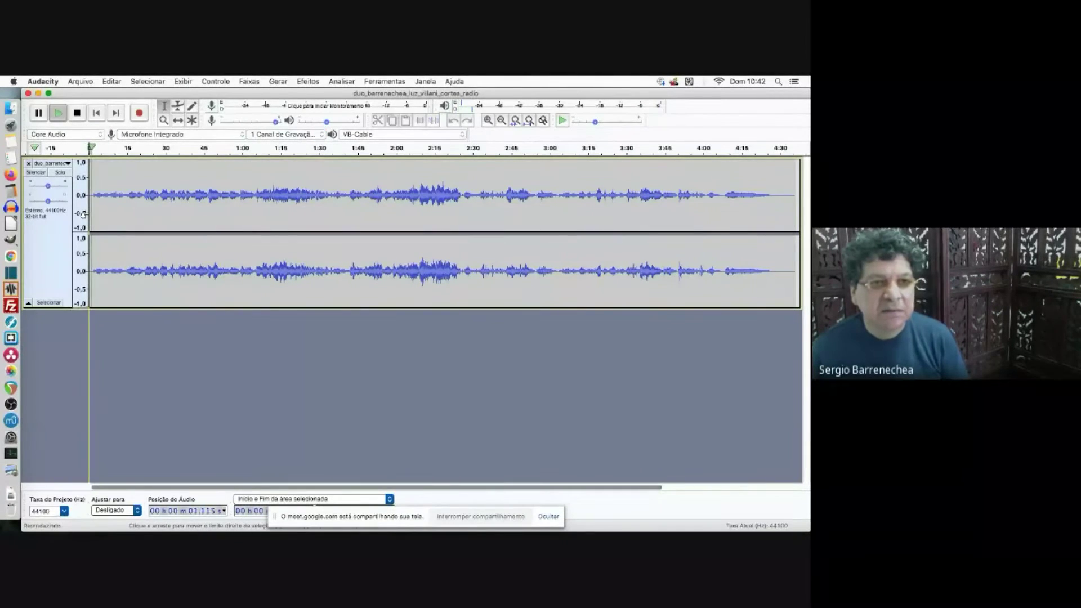
pyautogui.press('space')
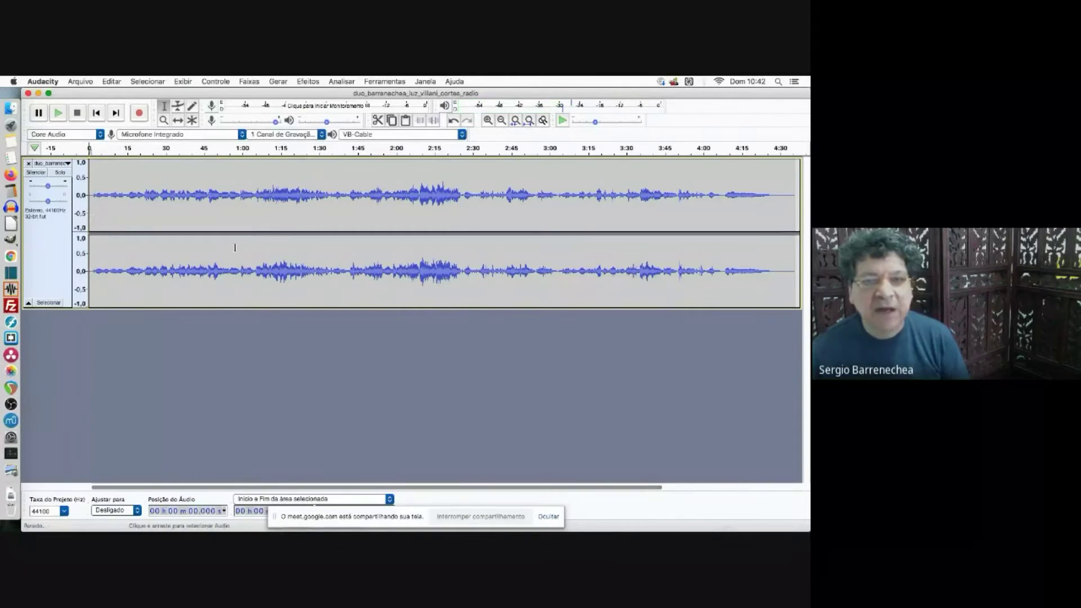
# Normalize the entire music track to a peak amplitude of -1.0 dB with DC offset removal.
pyautogui.click(336, 257)
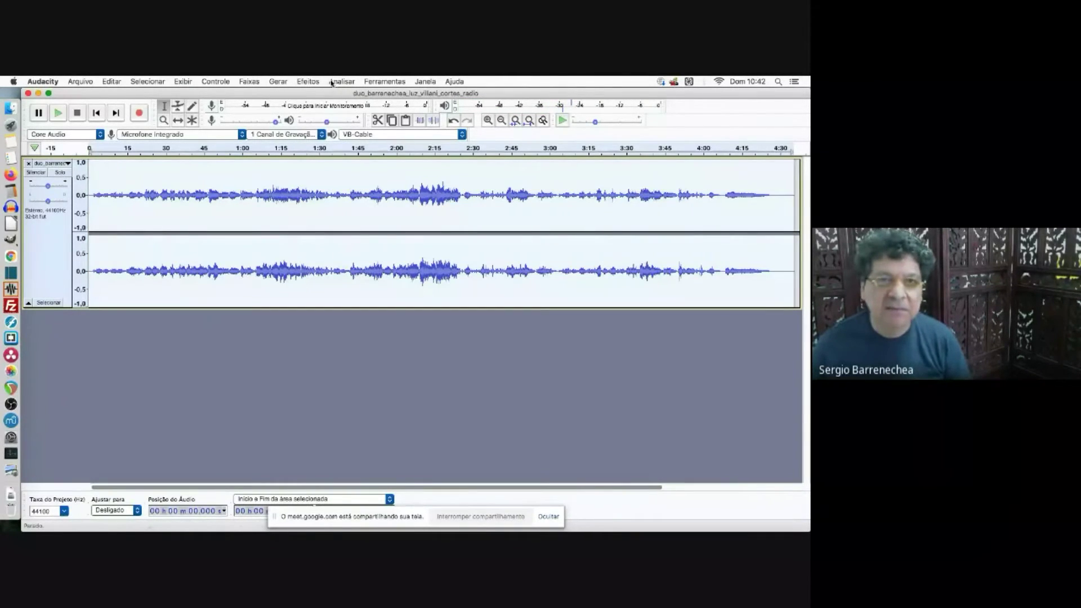
pyautogui.click(308, 81)
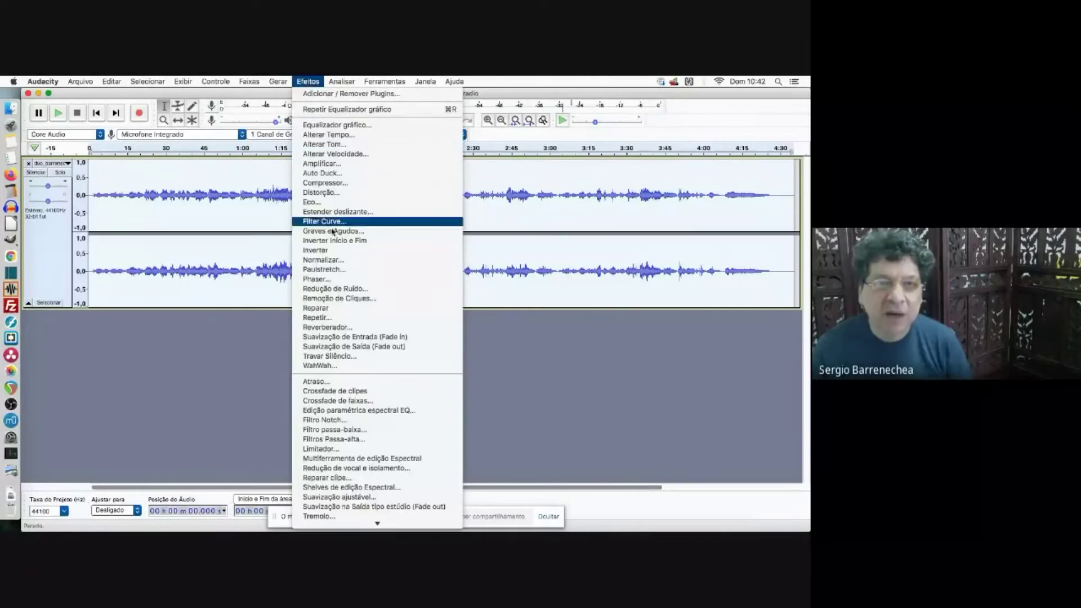
pyautogui.click(340, 261)
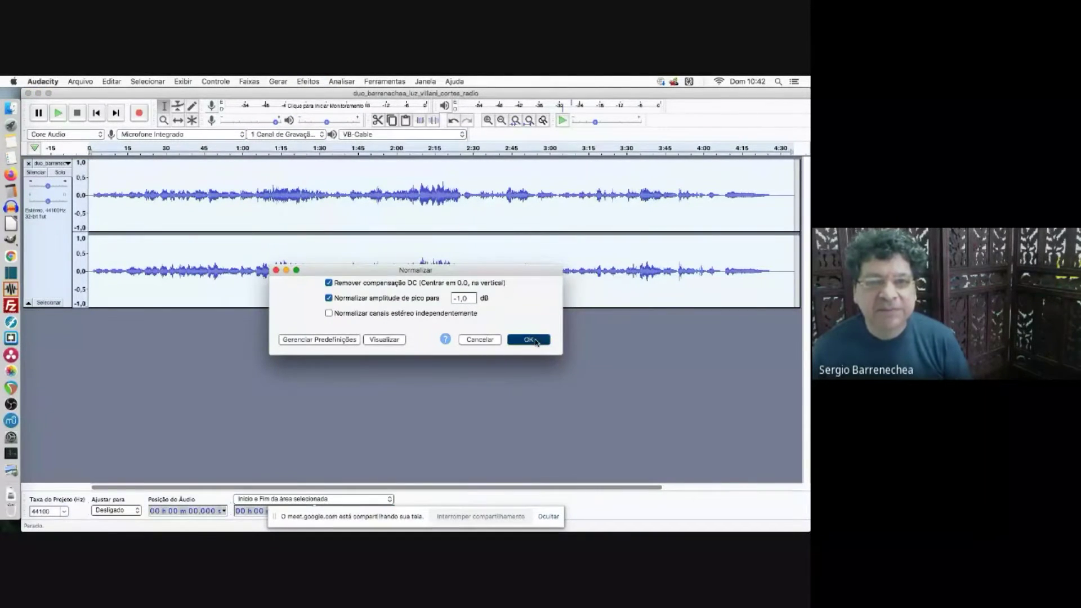
pyautogui.click(529, 340)
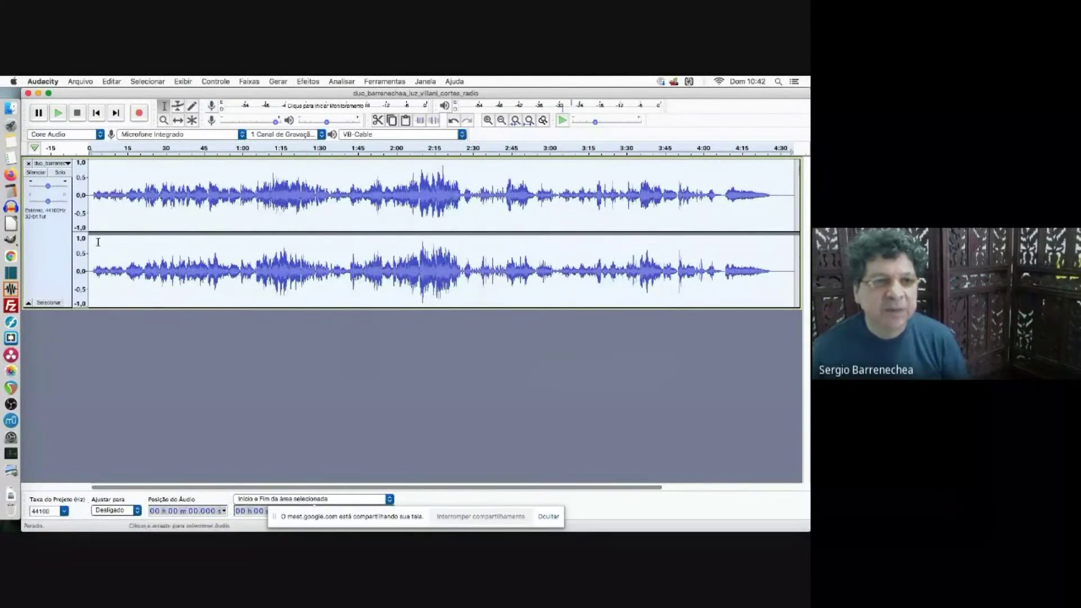
# Play back the normalized music track from near its beginning and stop it.
pyautogui.click(92, 214)
pyautogui.press('space')
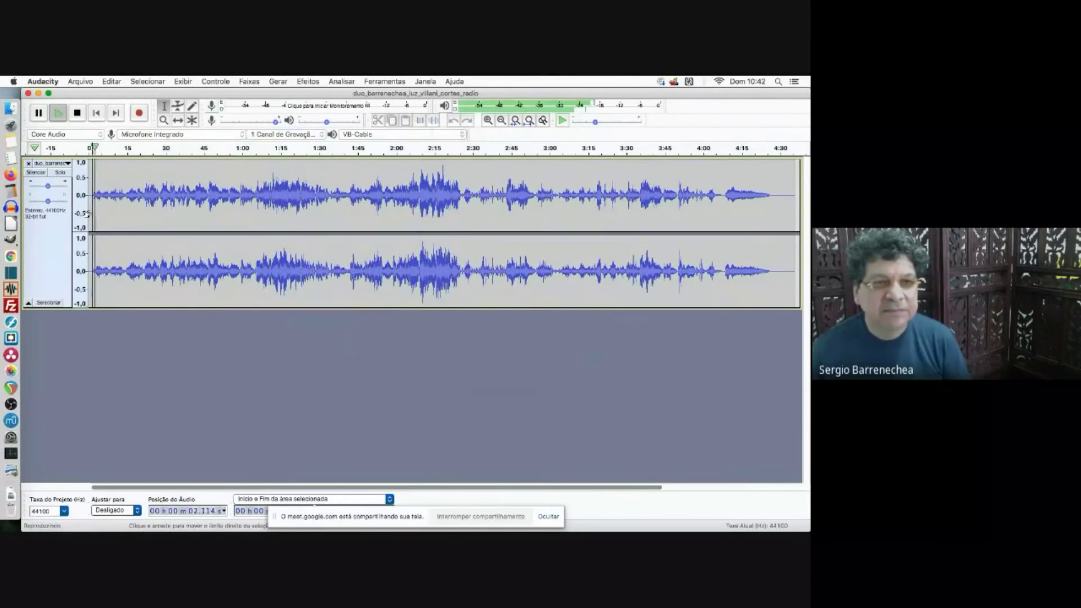
pyautogui.press('space')
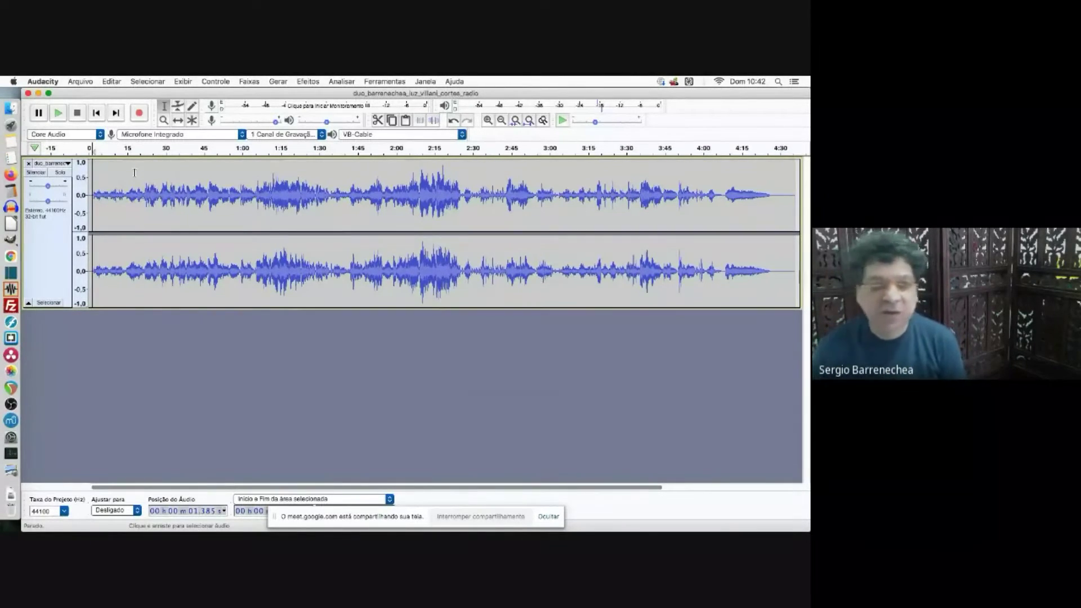
pyautogui.click(47, 82)
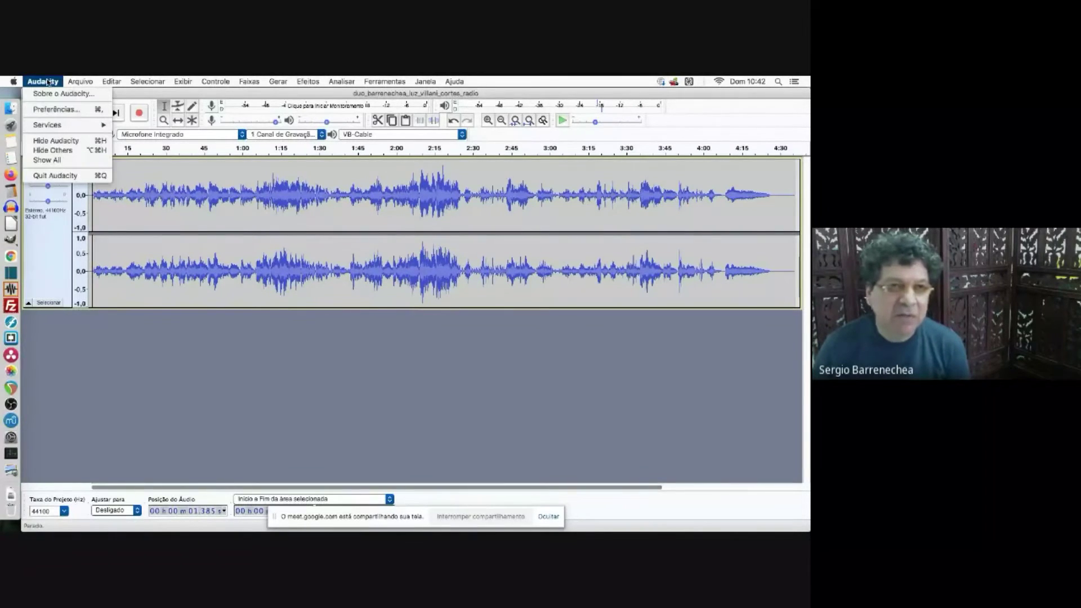
# Quit Audacity without saving the changes to the music project and switch to REAPER.
pyautogui.click(69, 178)
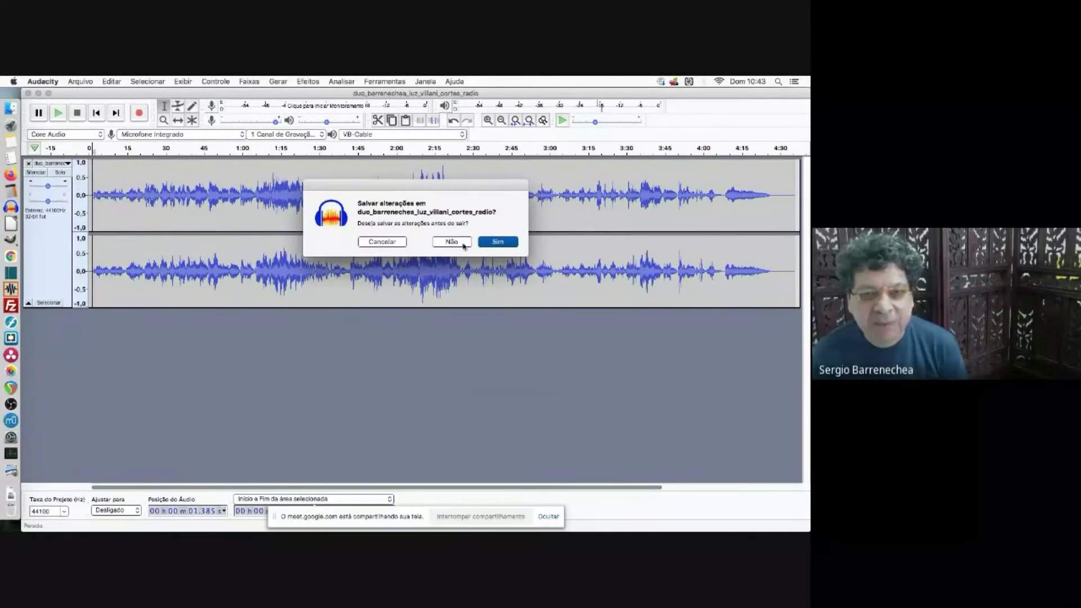
pyautogui.click(462, 243)
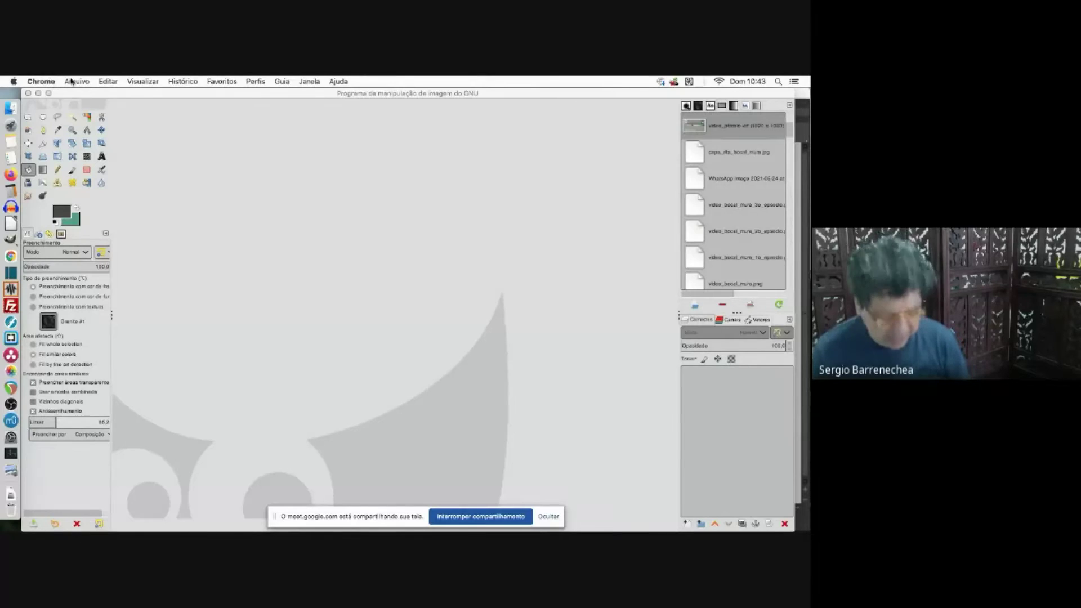
pyautogui.press('super+Tab')
pyautogui.press('super+Tab')
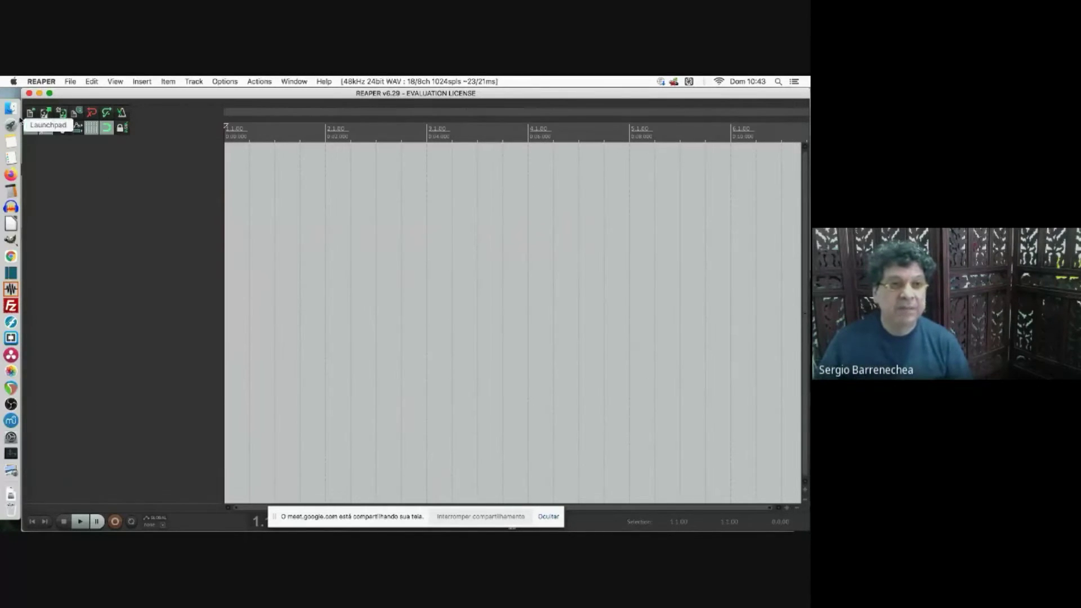
# Check the input and output devices in REAPER's audio device preferences.
pyautogui.click(42, 82)
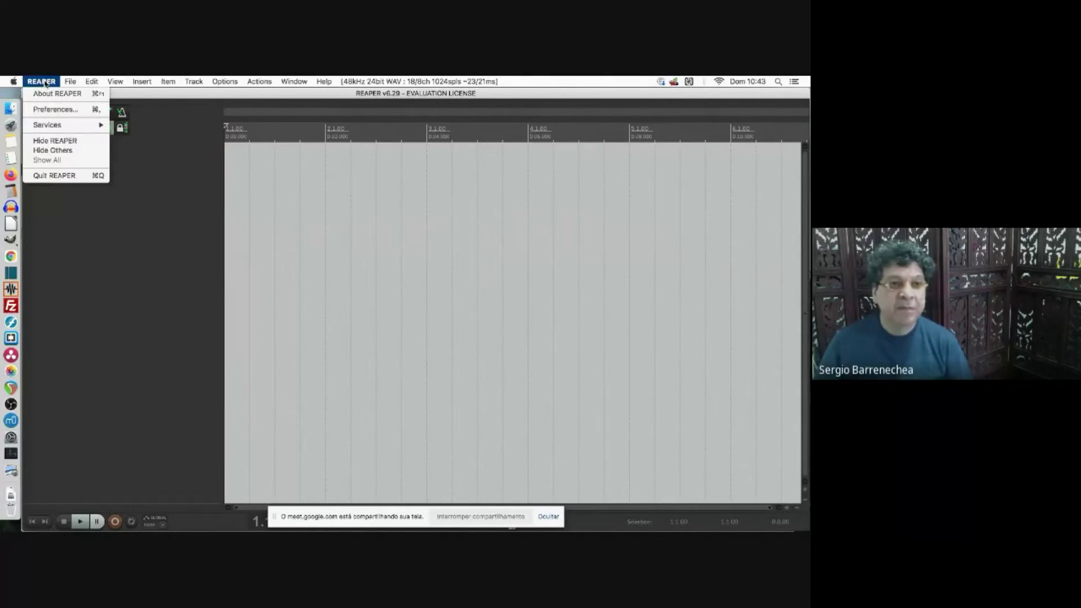
pyautogui.click(67, 110)
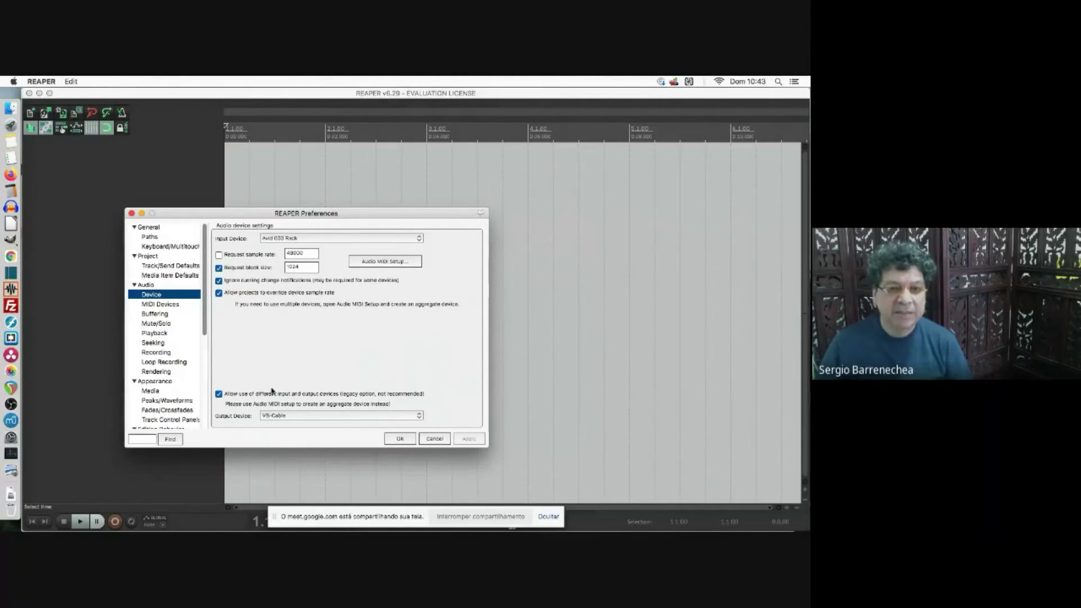
pyautogui.click(400, 439)
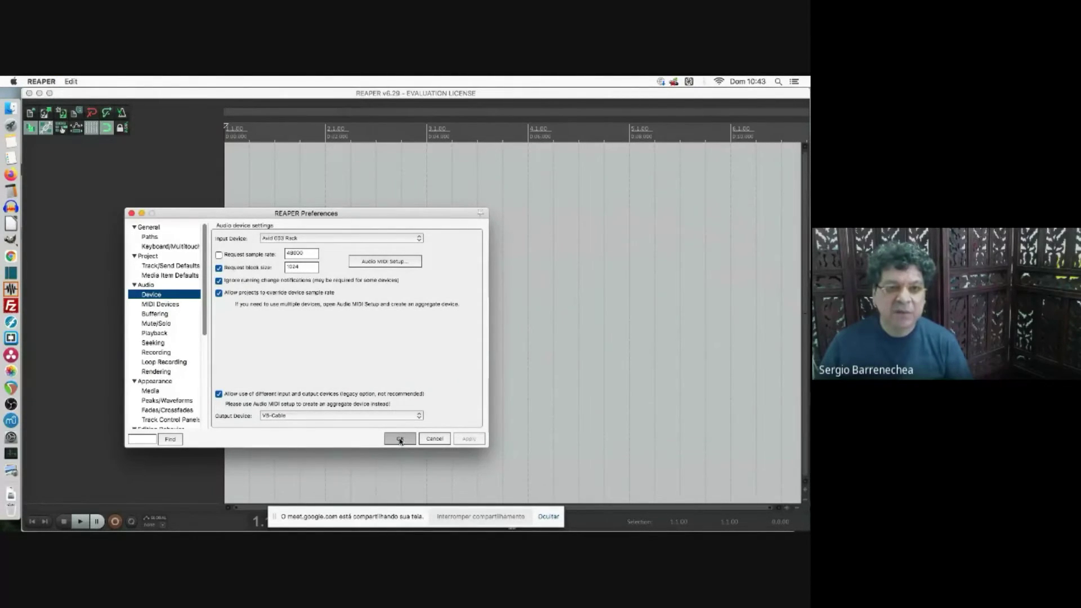
# Add a new track to the empty project and arm it for recording.
pyautogui.doubleClick(72, 171)
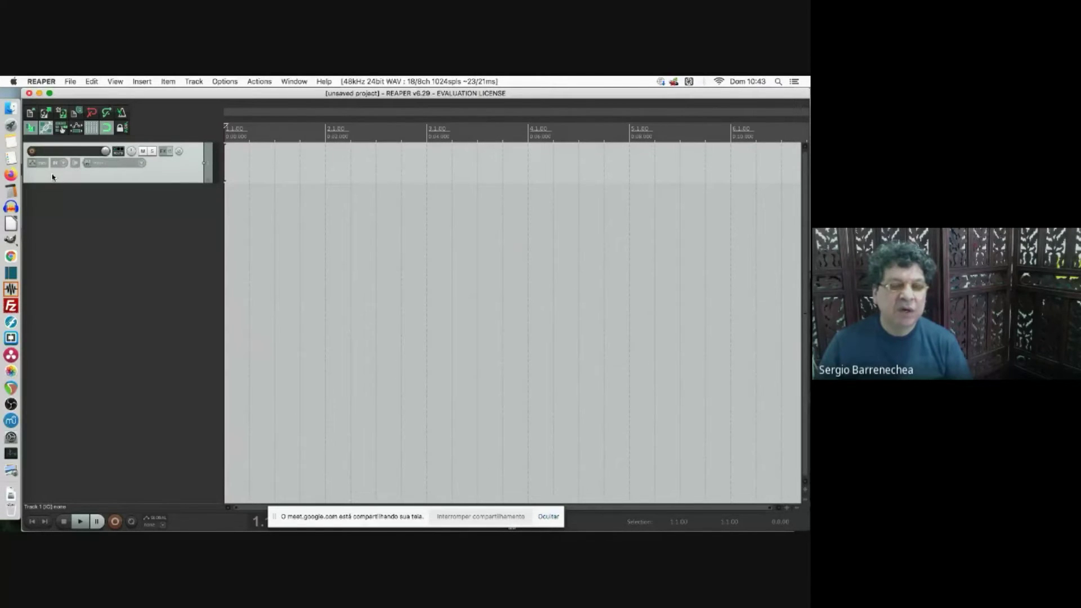
pyautogui.click(31, 152)
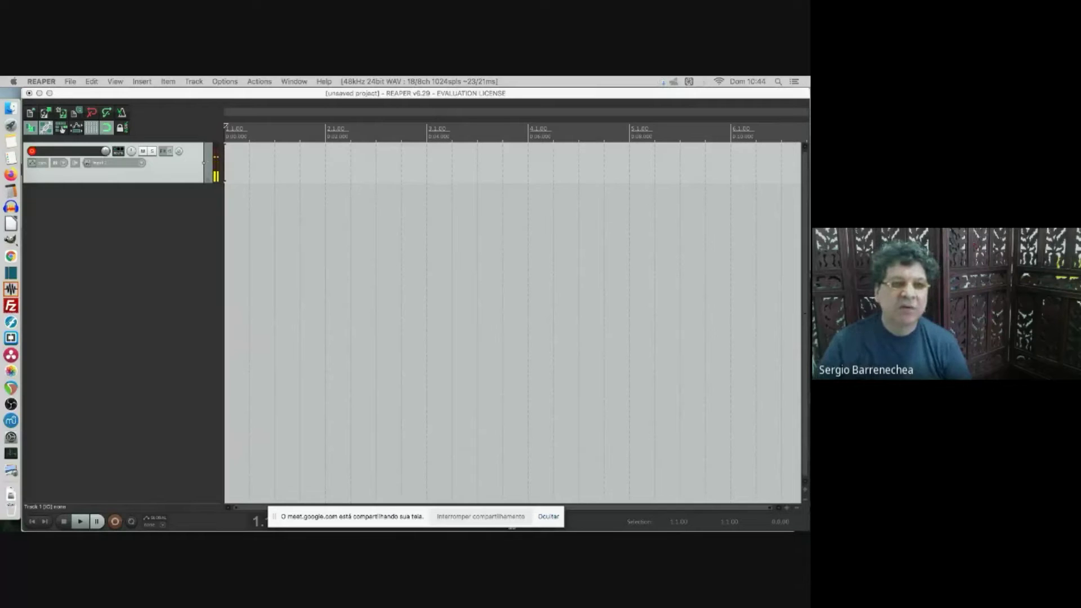
pyautogui.doubleClick(145, 225)
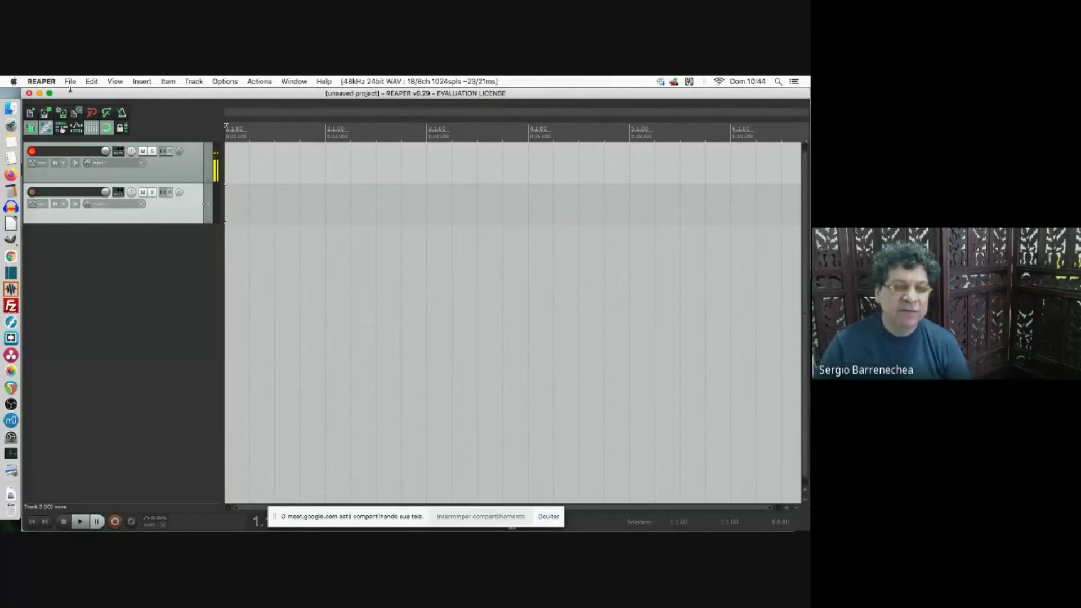
pyautogui.rightClick(166, 214)
pyautogui.press('Escape')
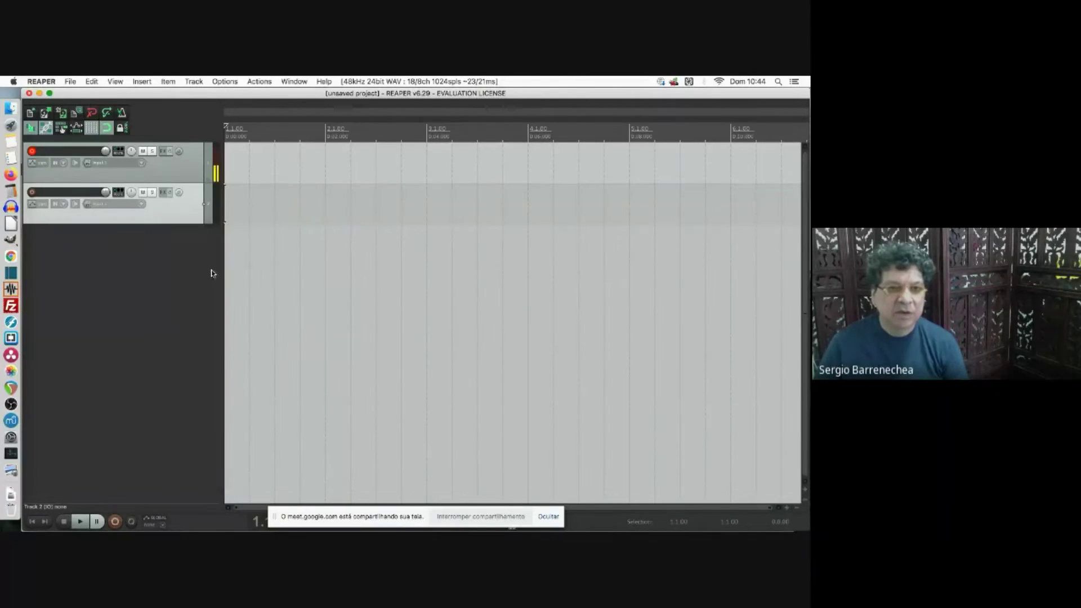
pyautogui.press('Delete')
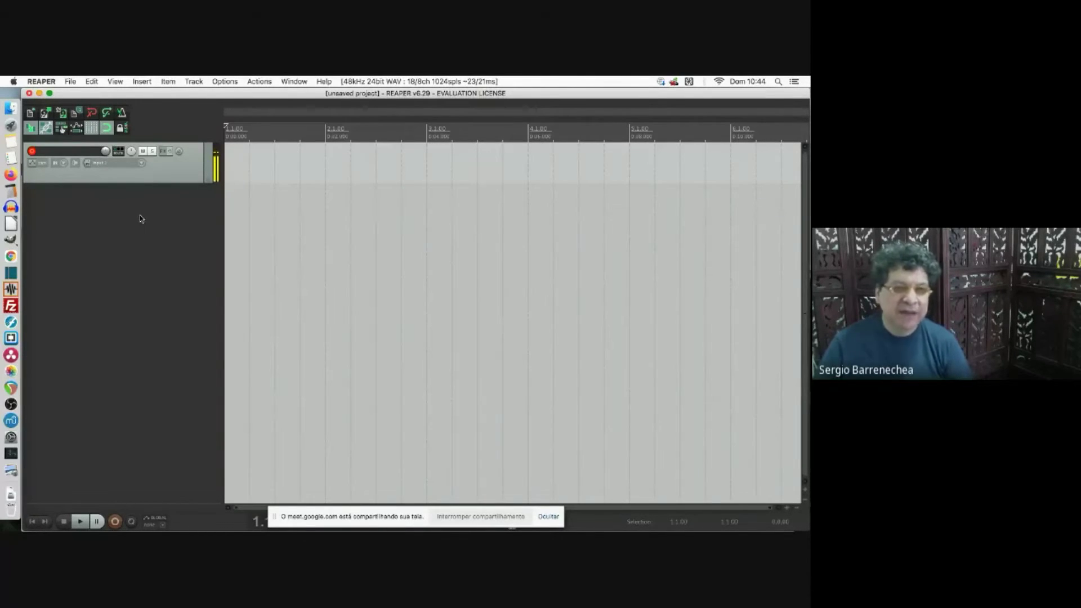
# Add a second track below the first one and arm it for recording.
pyautogui.doubleClick(135, 221)
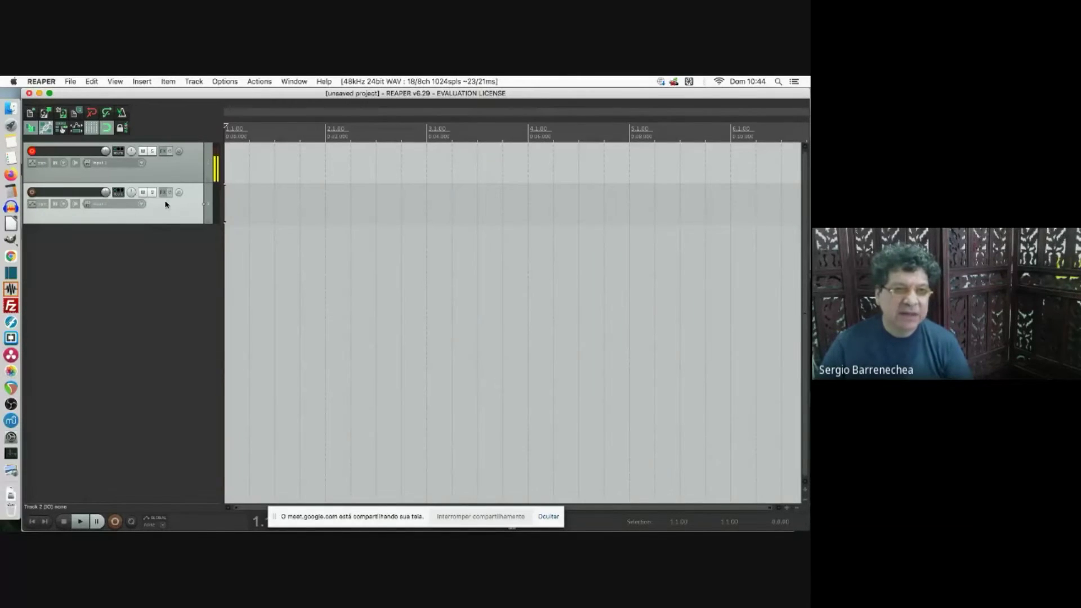
pyautogui.click(32, 193)
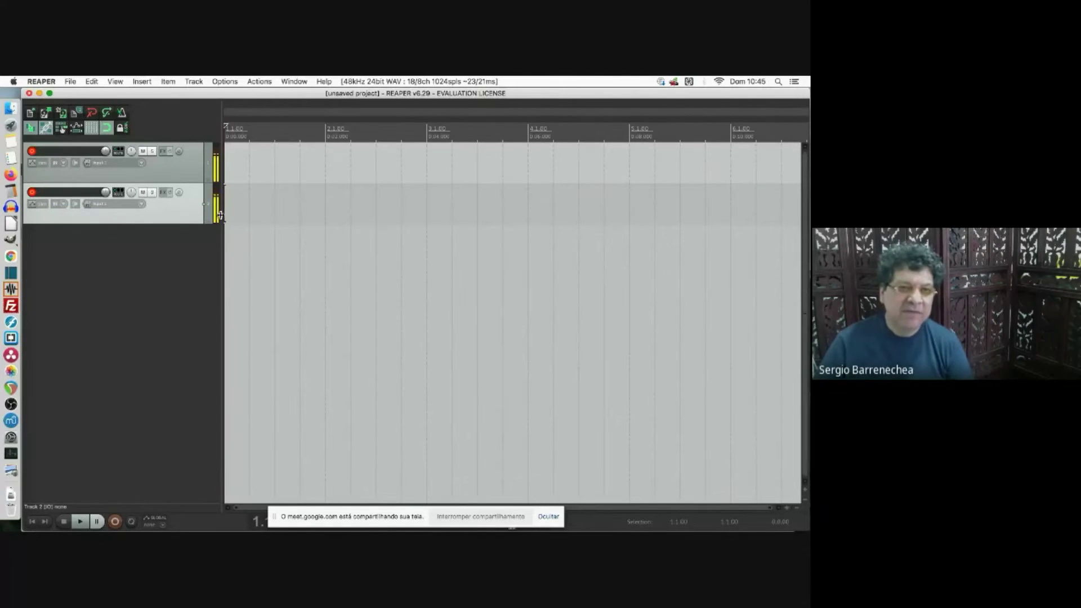
# Set the audio input device to the built-in microphone in the preferences.
pyautogui.click(36, 83)
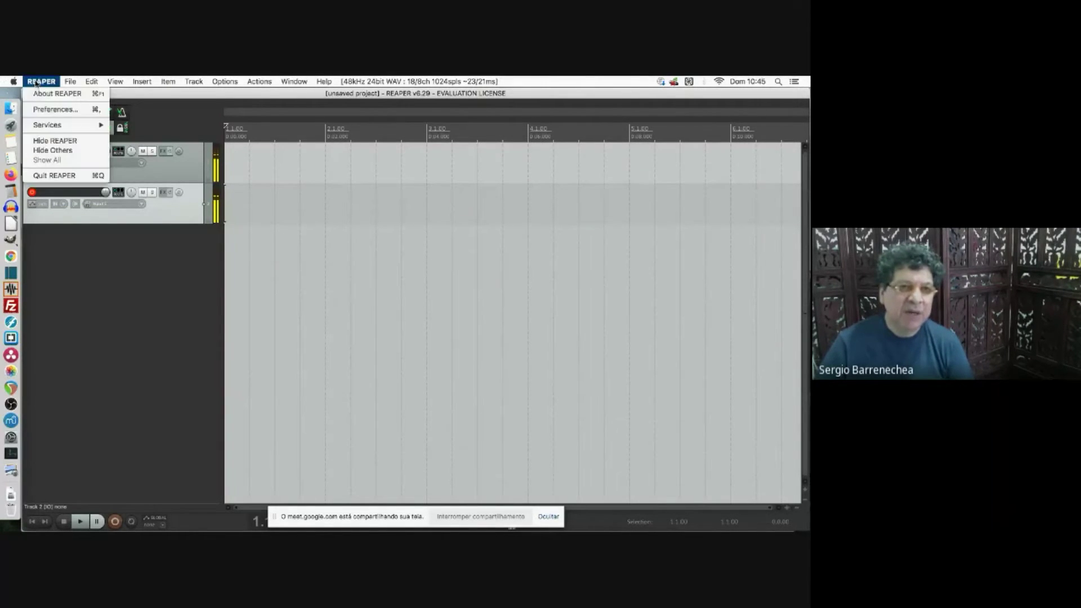
pyautogui.click(55, 110)
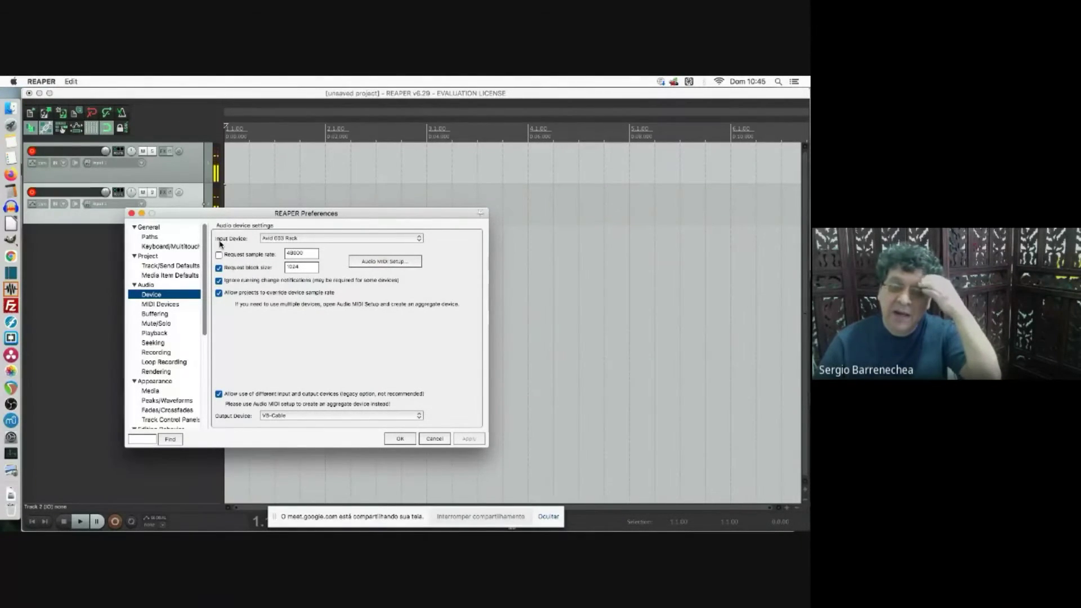
pyautogui.click(287, 239)
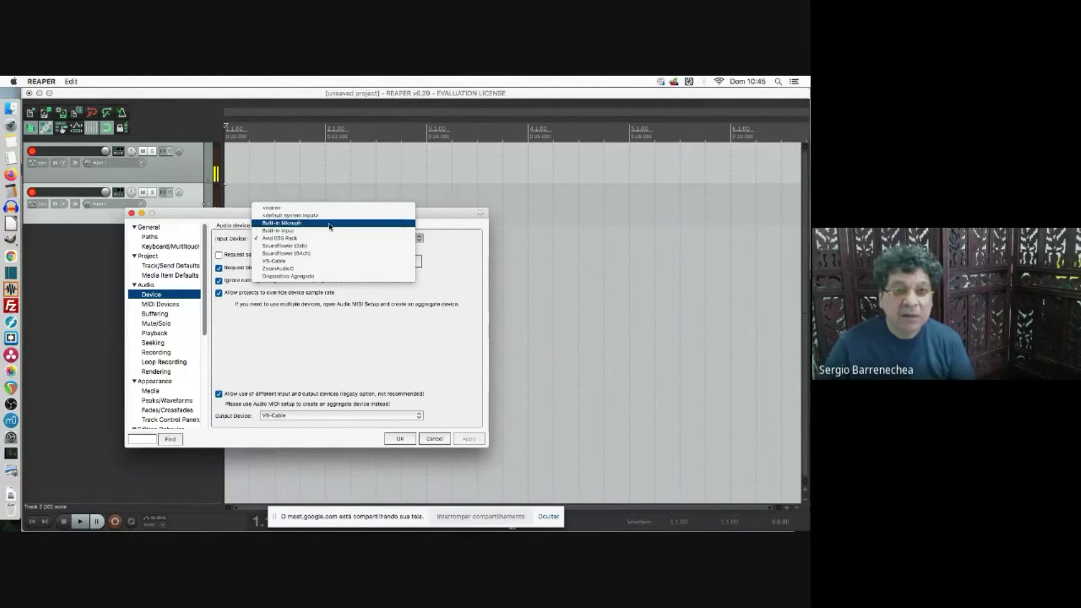
pyautogui.click(329, 224)
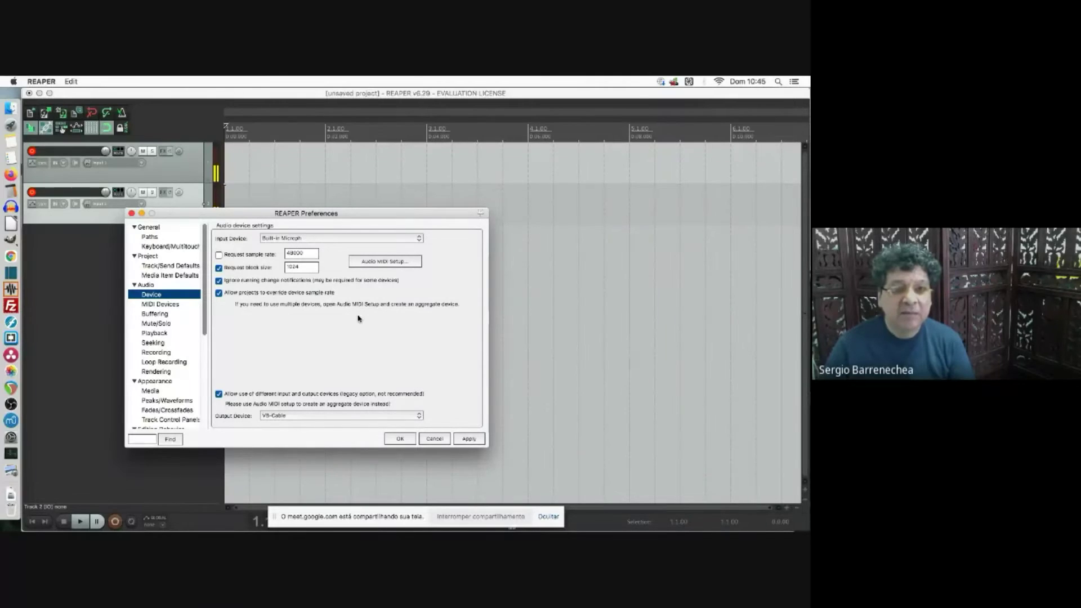
pyautogui.click(397, 439)
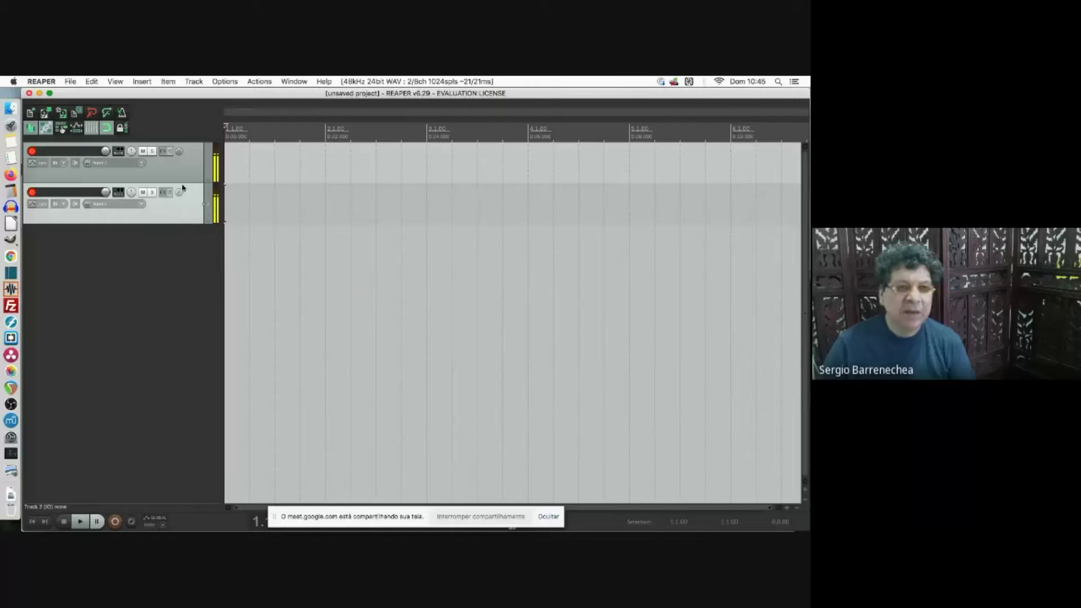
# Remove the second track so that only the first armed track is left.
pyautogui.rightClick(168, 218)
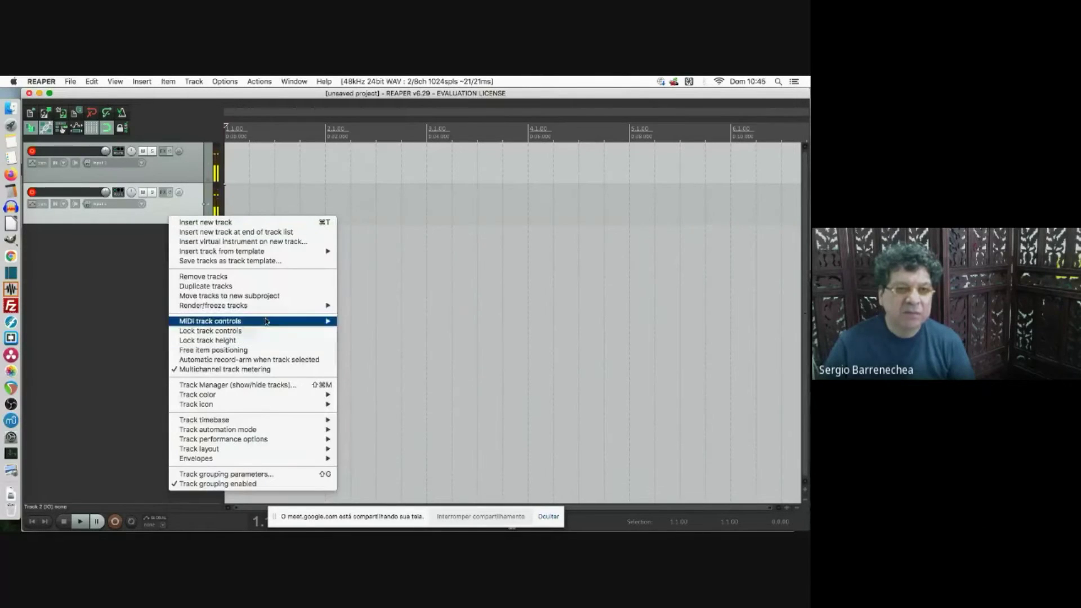
pyautogui.click(259, 275)
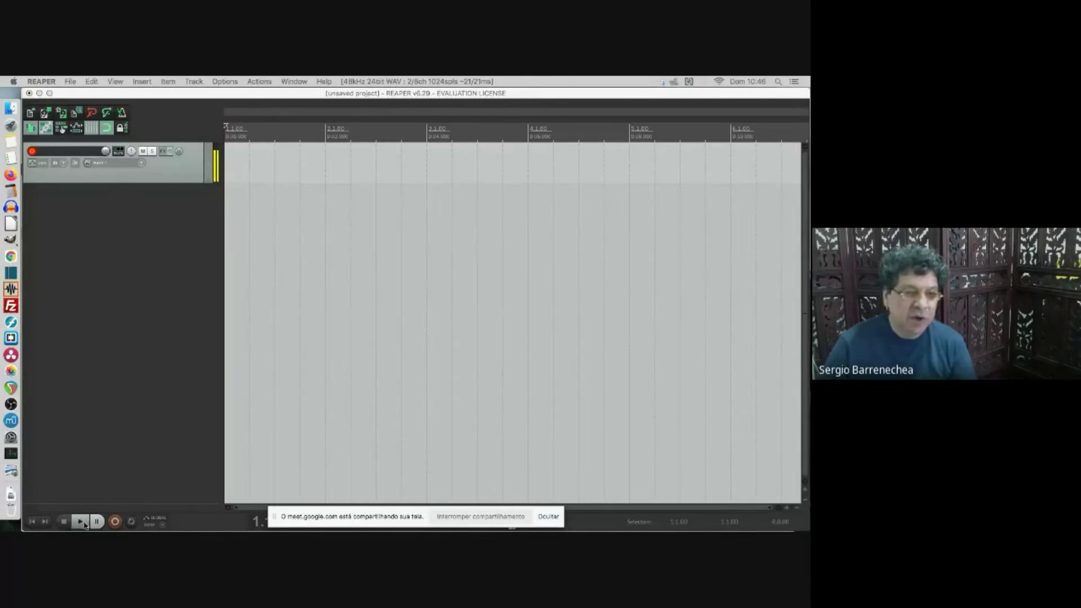
# Record a voice take on the armed track, stop the recording and save the recorded WAV file.
pyautogui.click(115, 522)
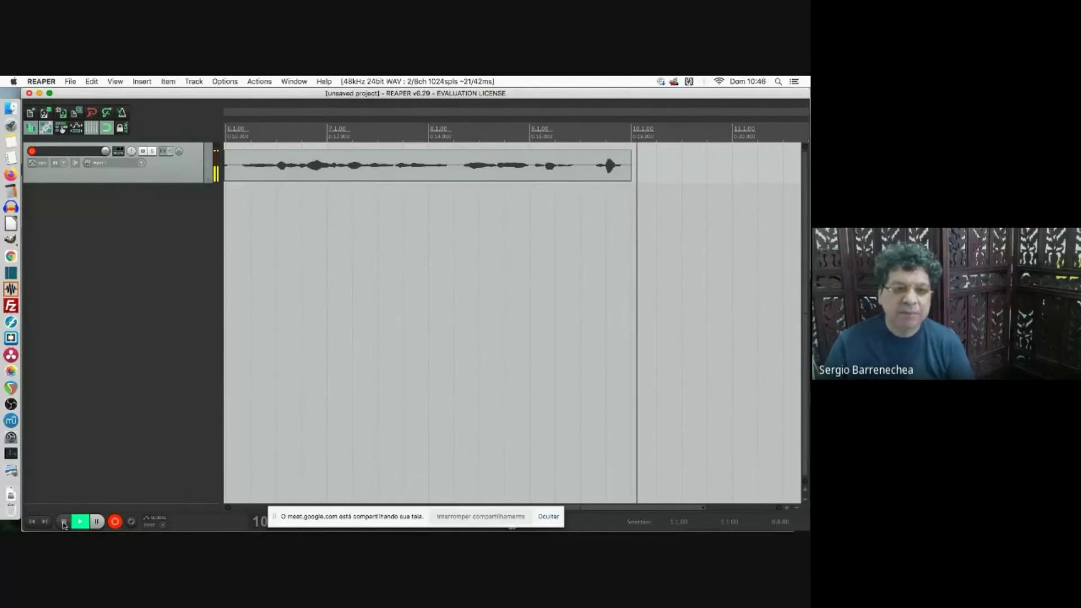
pyautogui.click(63, 523)
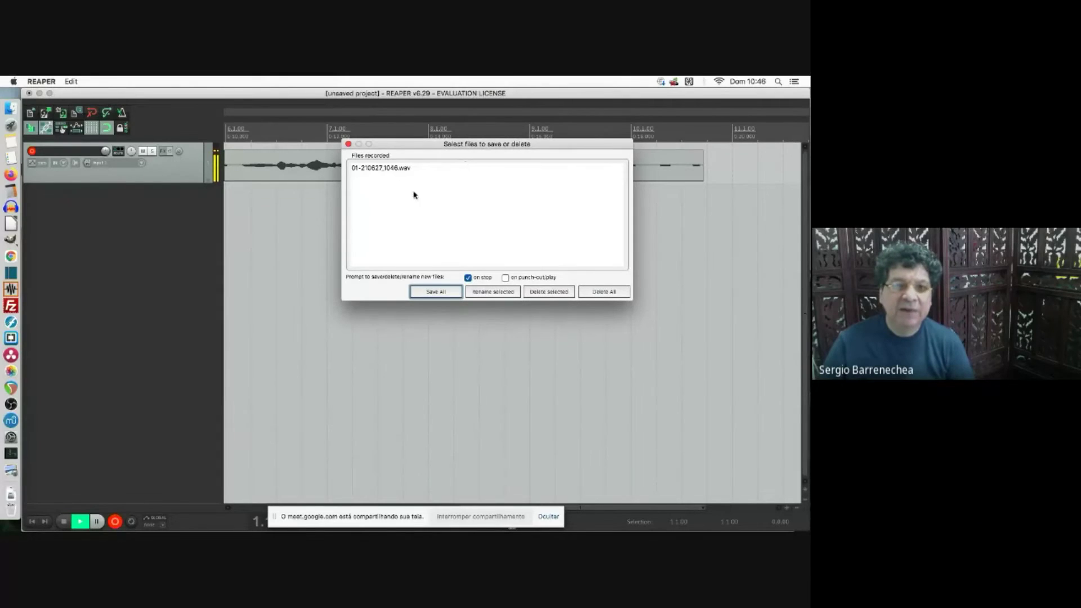
pyautogui.click(436, 291)
# Increase the recorded track's height to about twice its original size.
pyautogui.scroll(2, 441, 297)
pyautogui.scroll(-3, 400, 304)
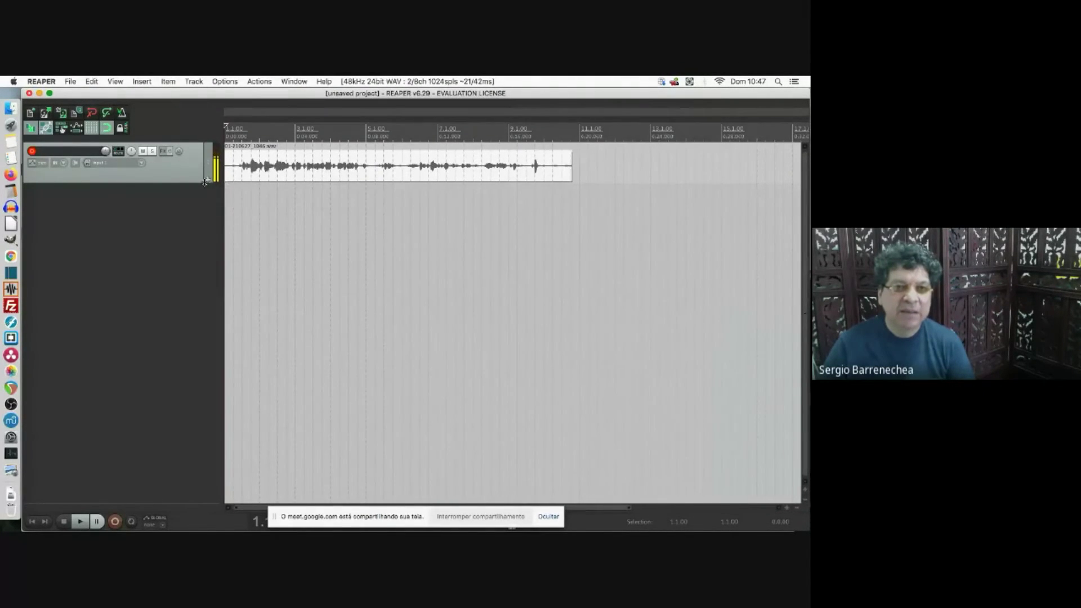
pyautogui.moveTo(210, 183); pyautogui.dragTo(210, 267)
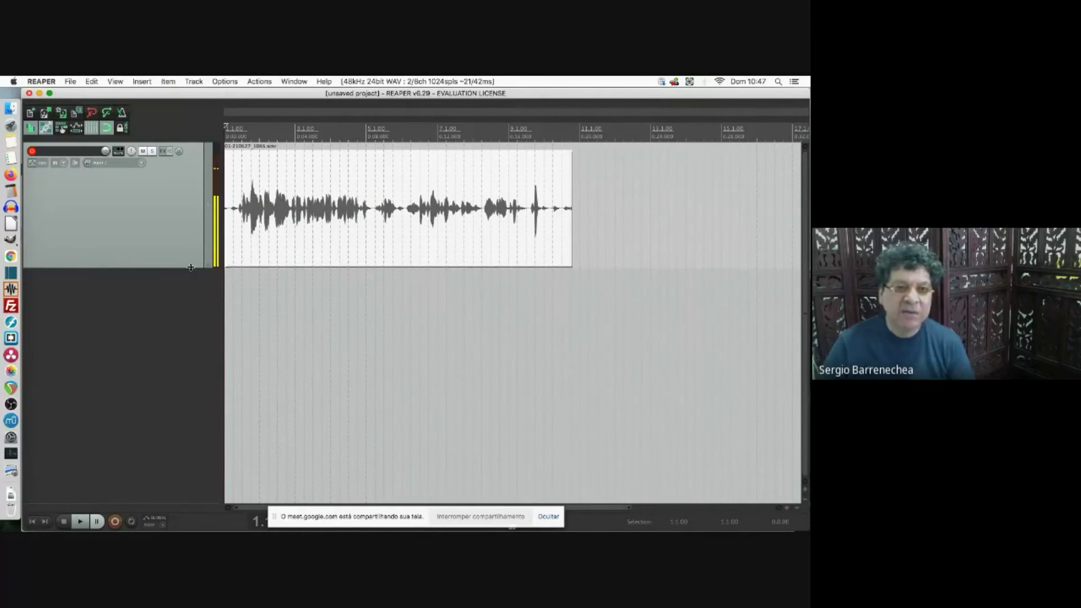
pyautogui.moveTo(190, 269); pyautogui.dragTo(200, 227)
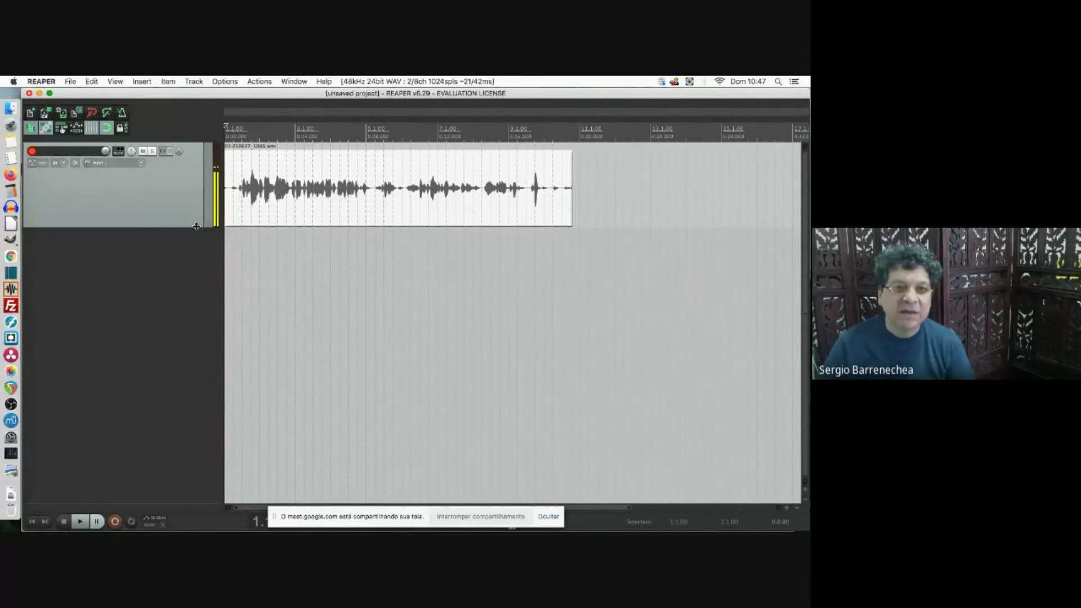
# Normalize the recorded voice item on the first track.
pyautogui.click(270, 214)
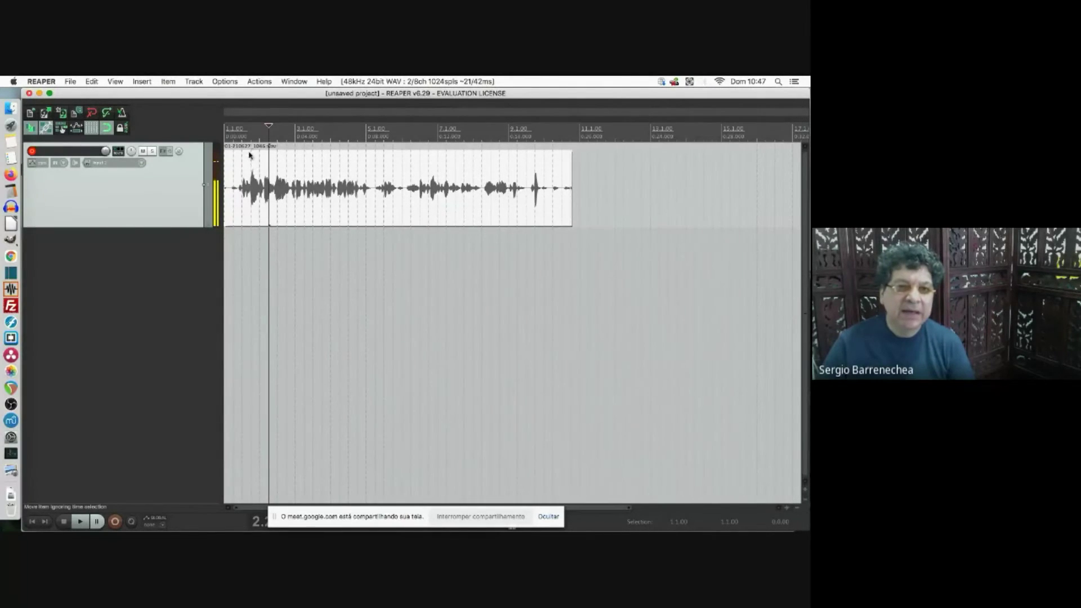
pyautogui.rightClick(259, 185)
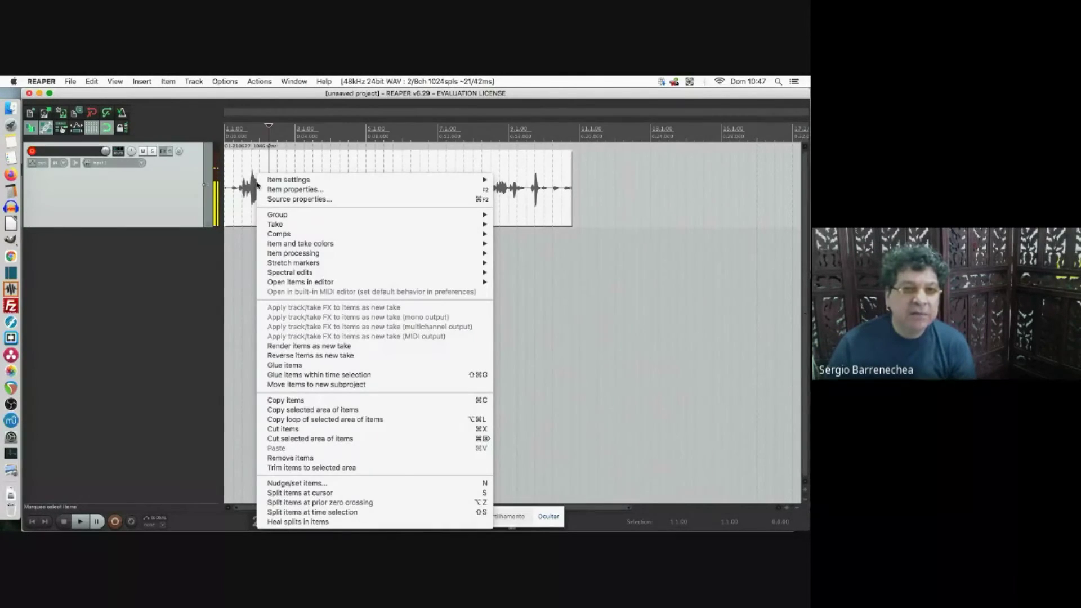
pyautogui.moveTo(260, 183)
pyautogui.moveTo(274, 254)
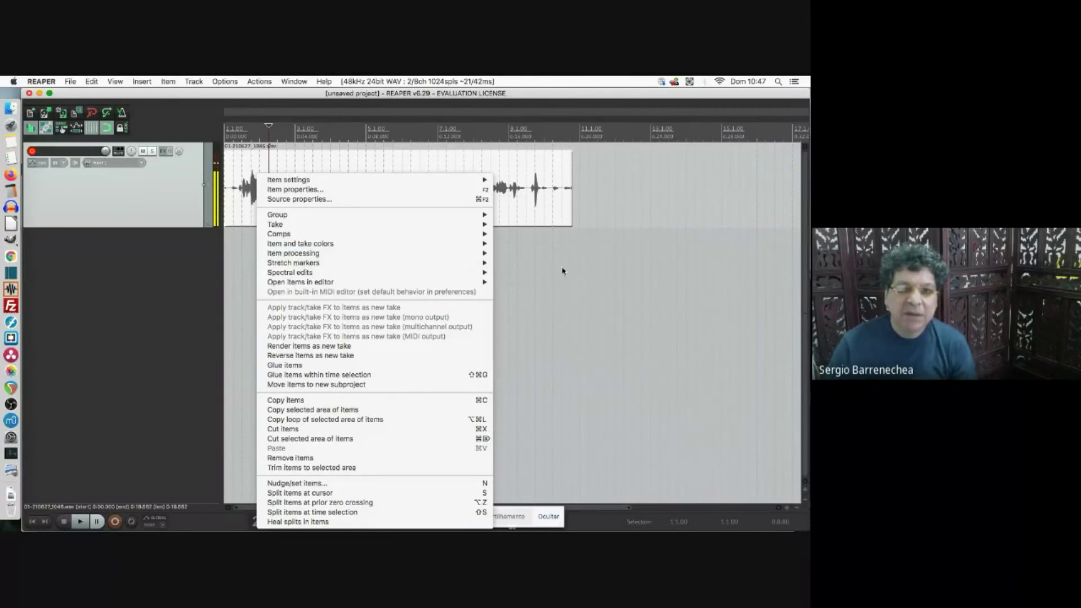
pyautogui.moveTo(483, 254)
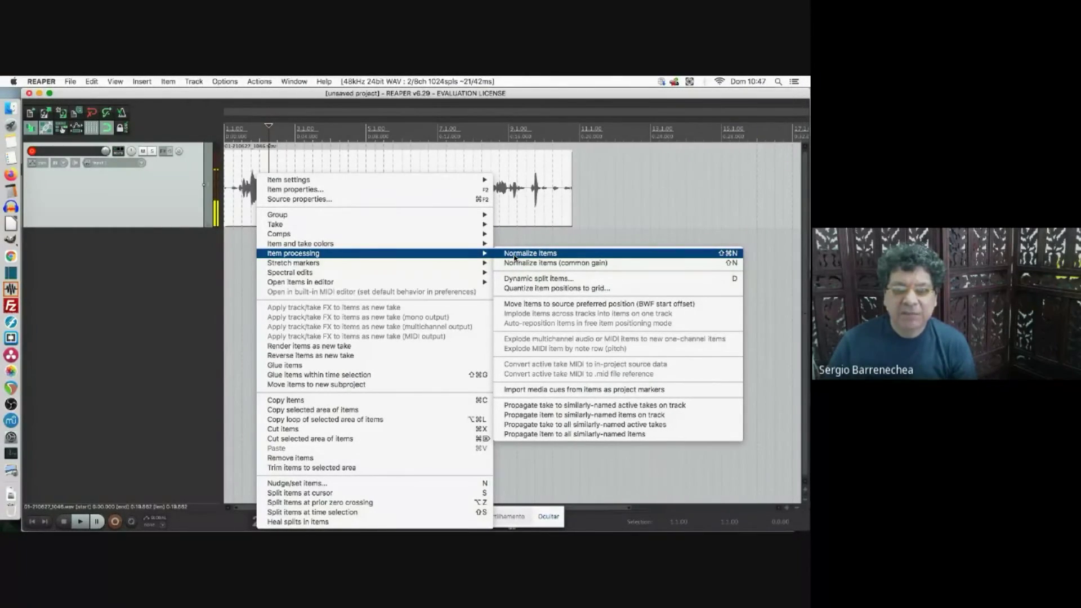
pyautogui.click(514, 256)
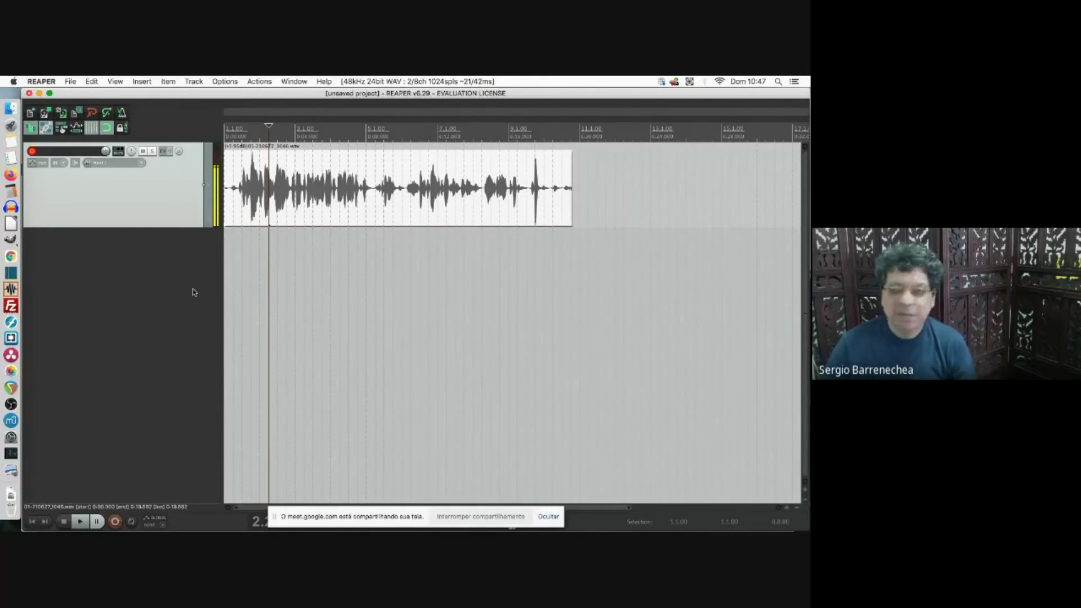
# Disarm the voice track, play the normalized recording from the project start and stop near its end.
pyautogui.click(32, 151)
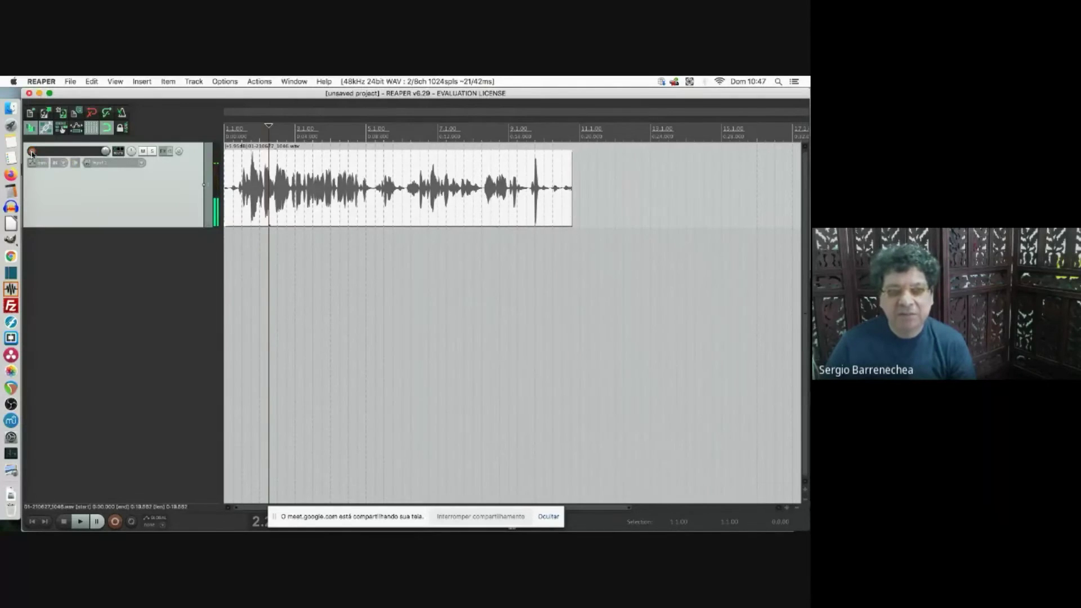
pyautogui.click(228, 235)
pyautogui.click(225, 242)
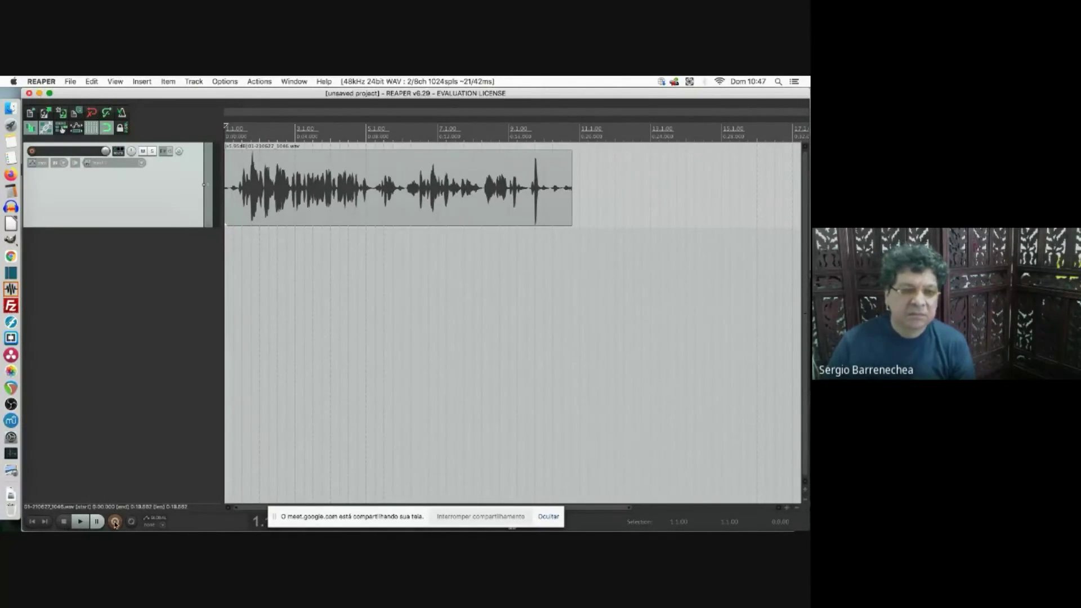
pyautogui.click(81, 522)
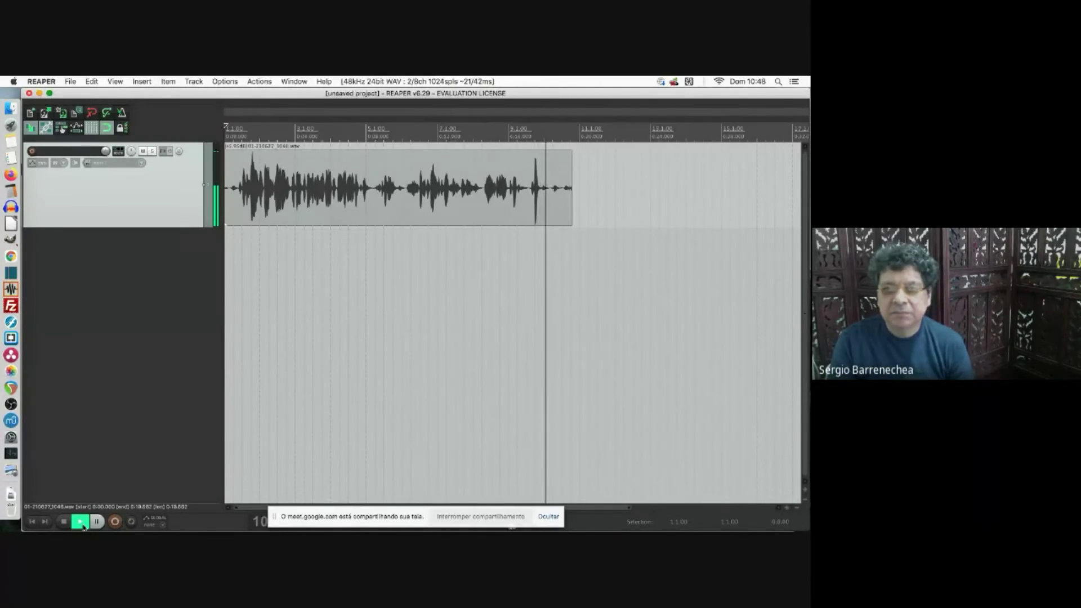
pyautogui.click(64, 522)
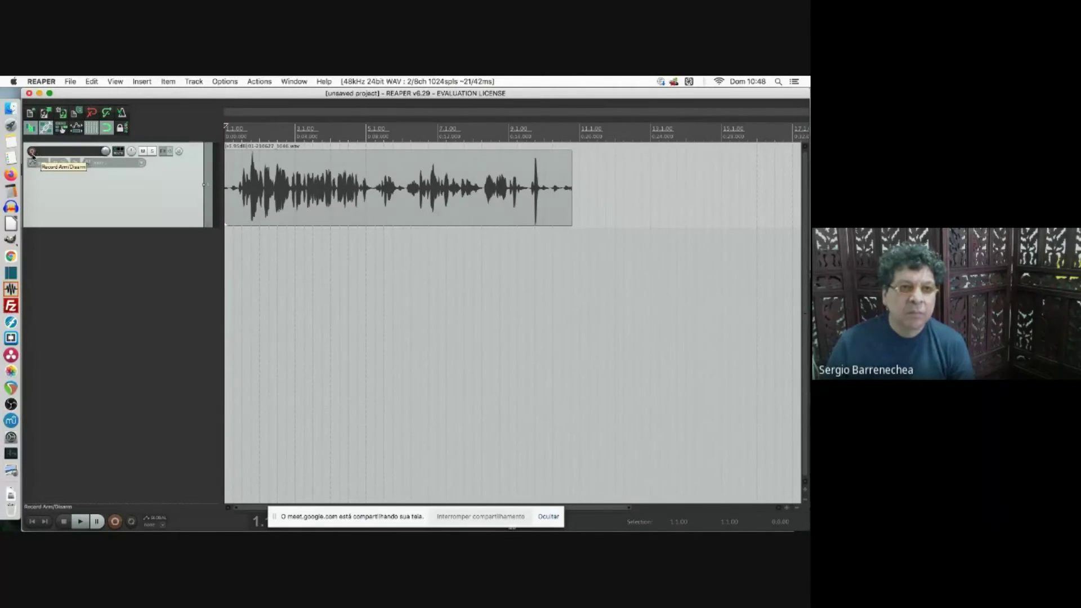
# Add a new track below the recorded voice track.
pyautogui.doubleClick(95, 282)
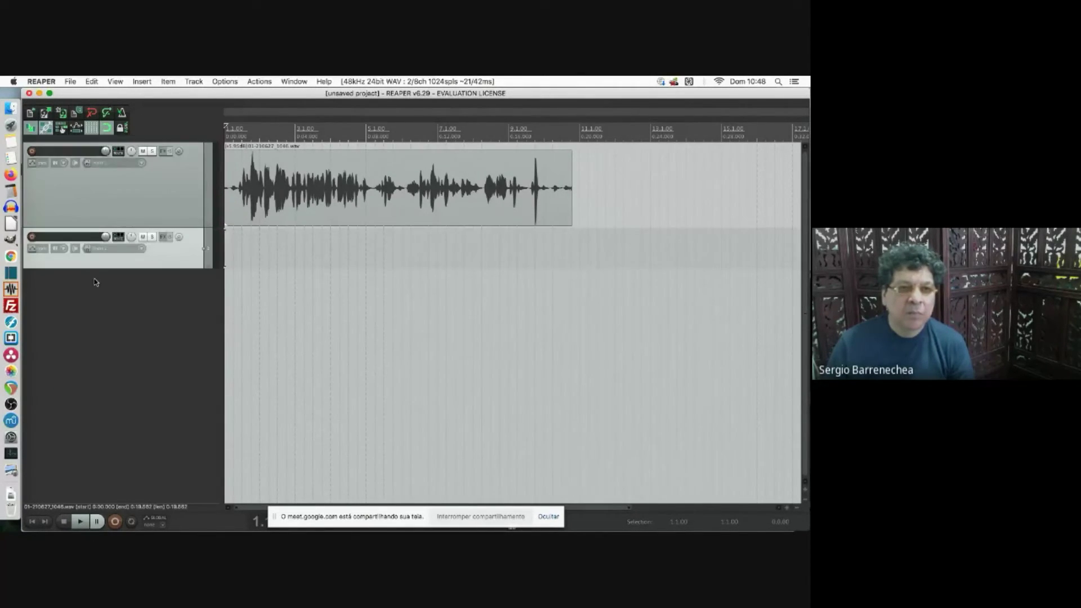
# Undo the track addition, the first track's disarming and the voice item's normalization.
pyautogui.click(32, 237)
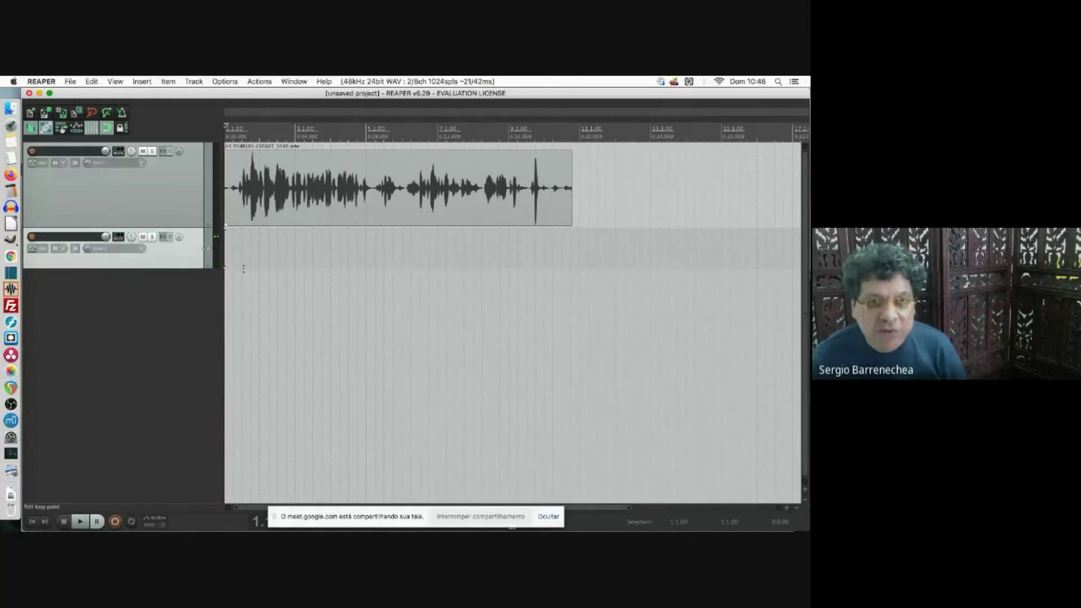
pyautogui.click(285, 211)
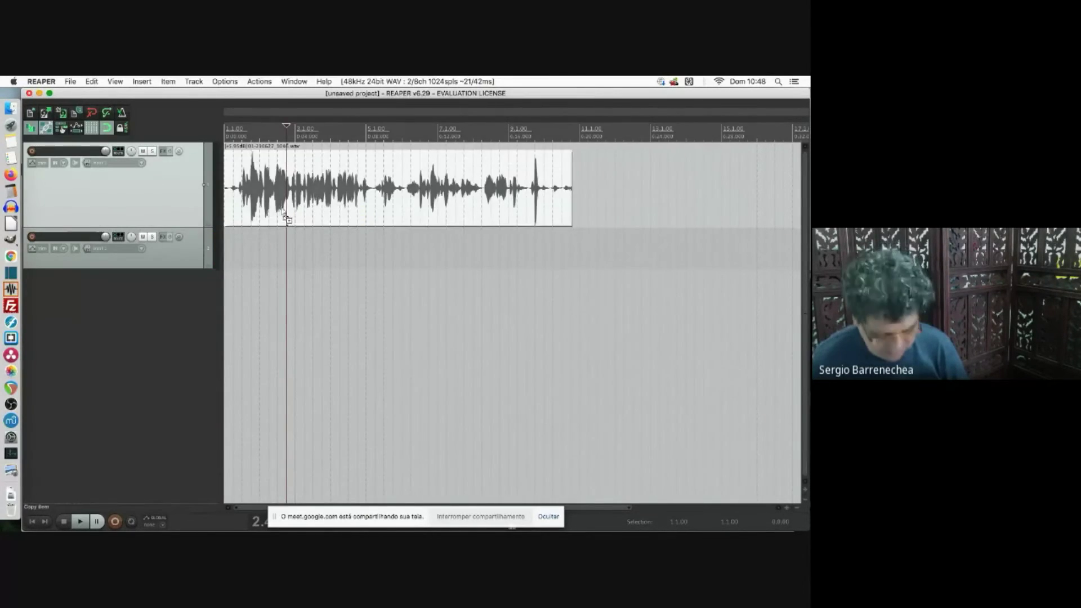
pyautogui.press('super+z')
pyautogui.press('super+z')
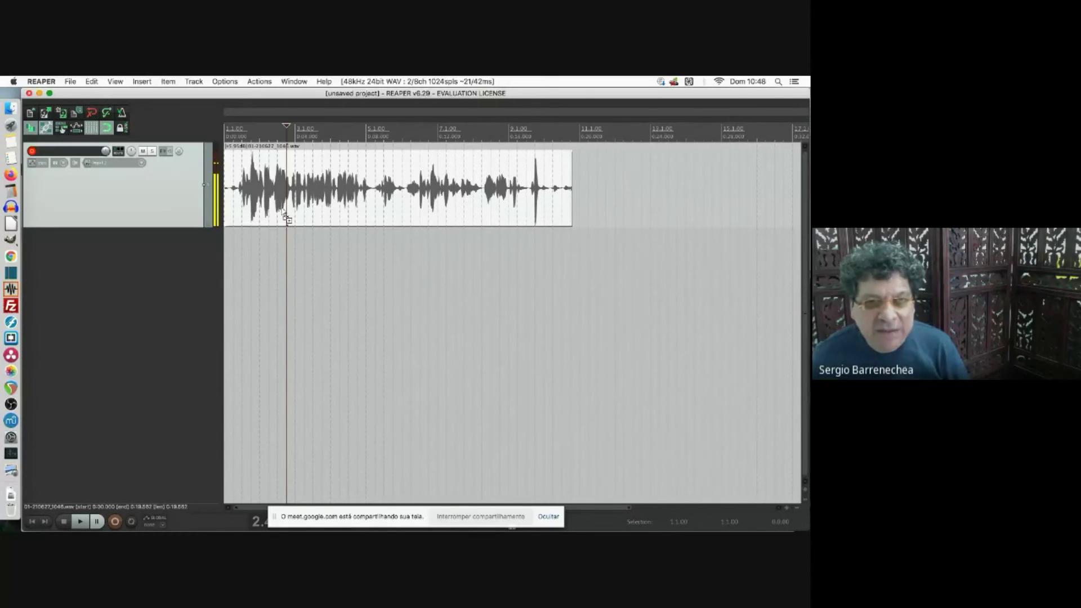
pyautogui.press('super+z')
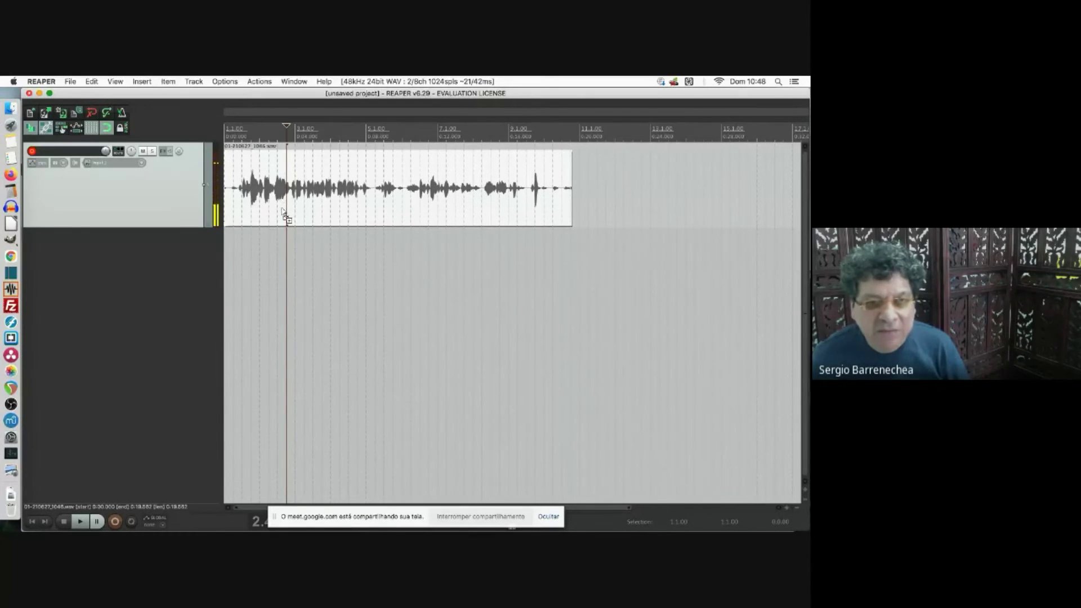
# Disarm the voice track, play the original-level recording from the project start and stop near its end.
pyautogui.click(32, 151)
pyautogui.click(227, 235)
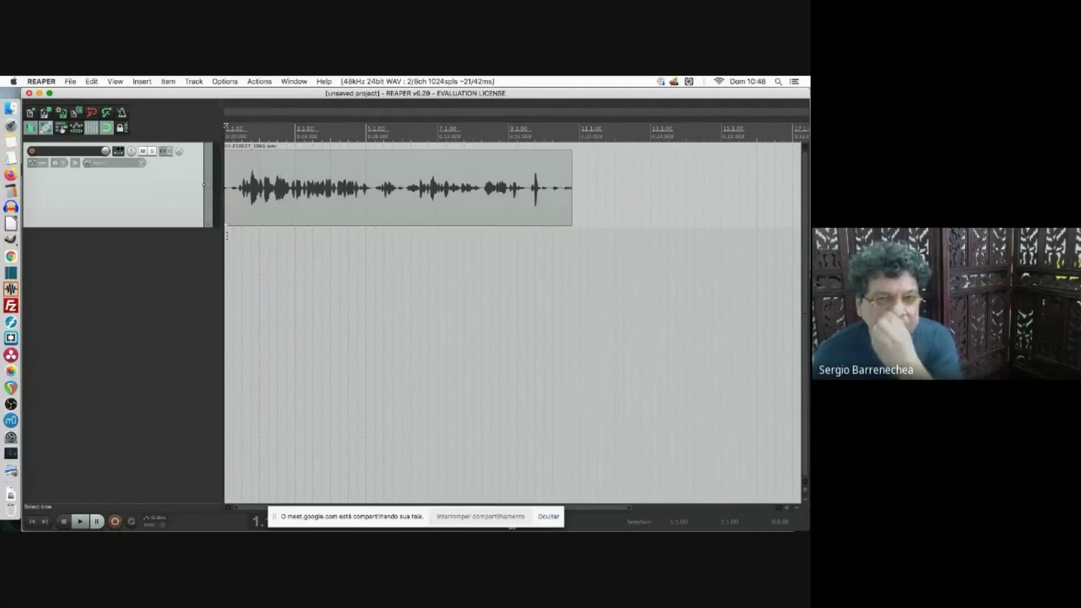
pyautogui.press('space')
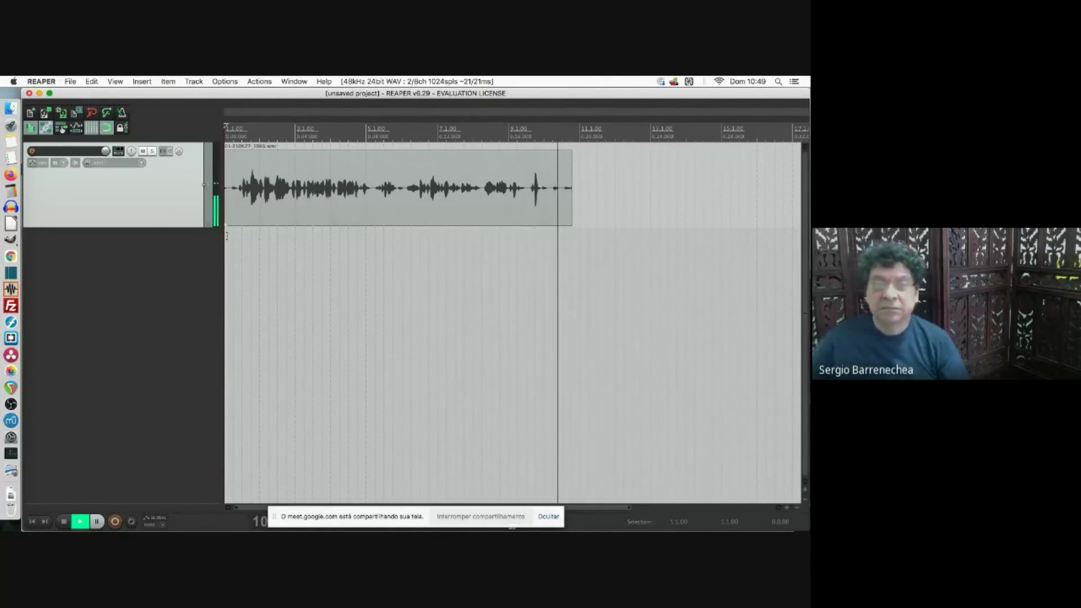
pyautogui.press('space')
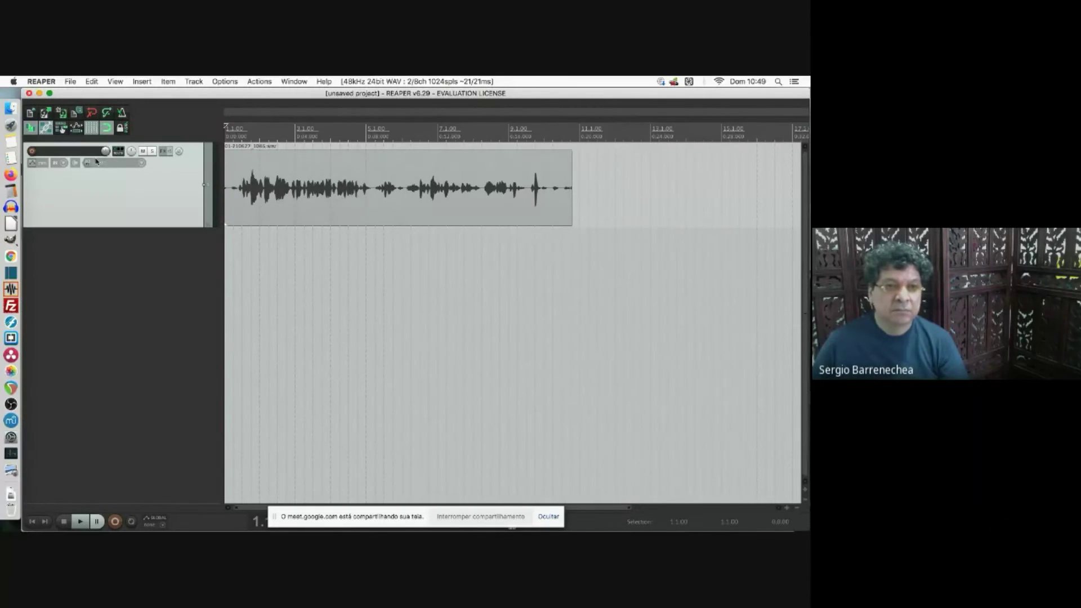
# Add a second track below the voice track and arm it for recording.
pyautogui.doubleClick(105, 281)
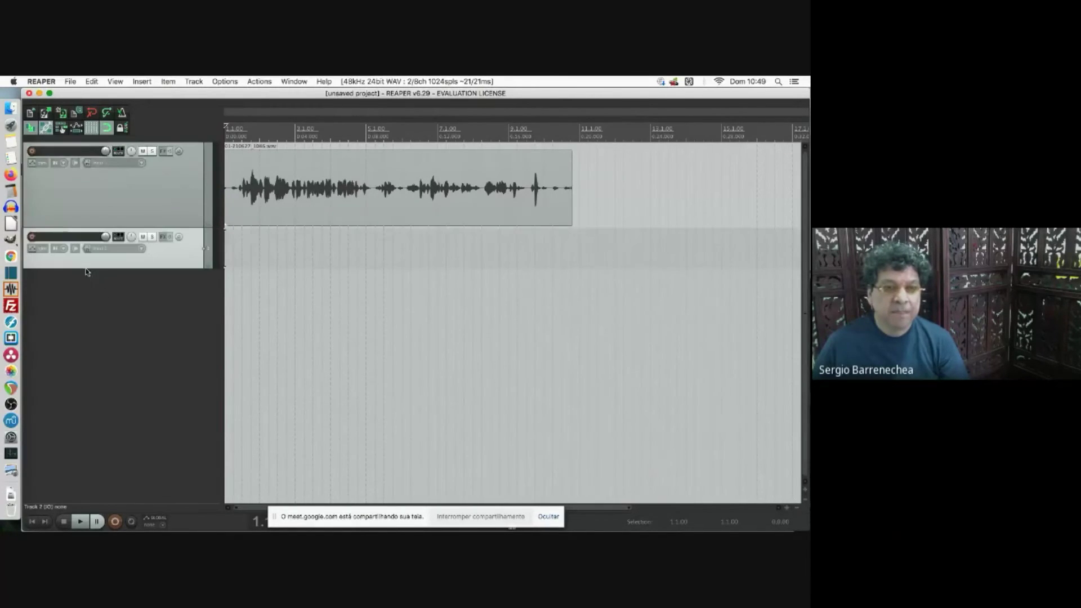
pyautogui.click(31, 237)
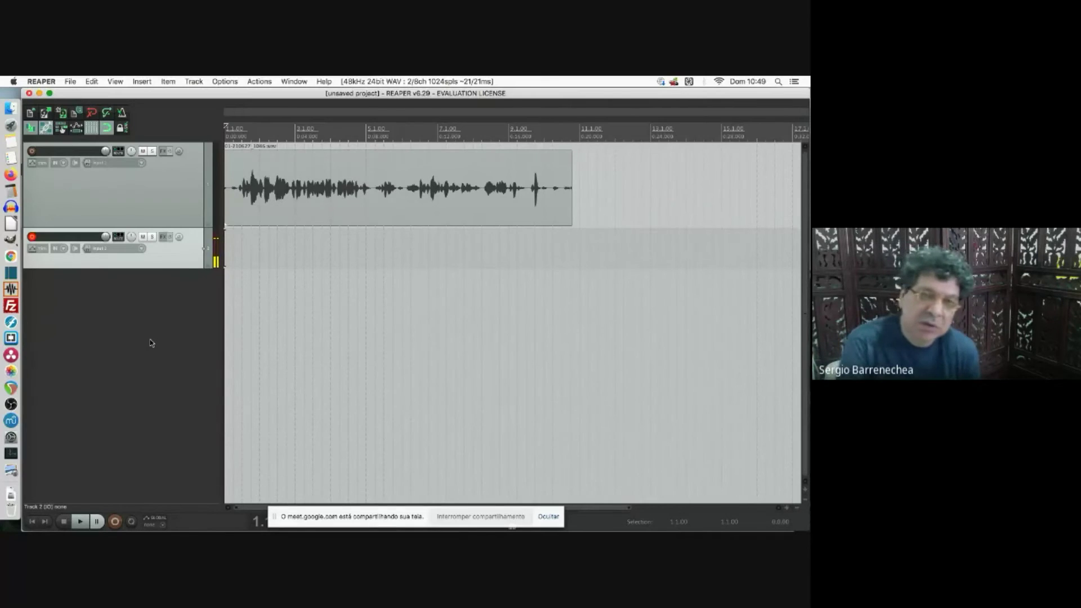
# Normalize the voice item on the first track.
pyautogui.rightClick(325, 198)
pyautogui.moveTo(401, 254)
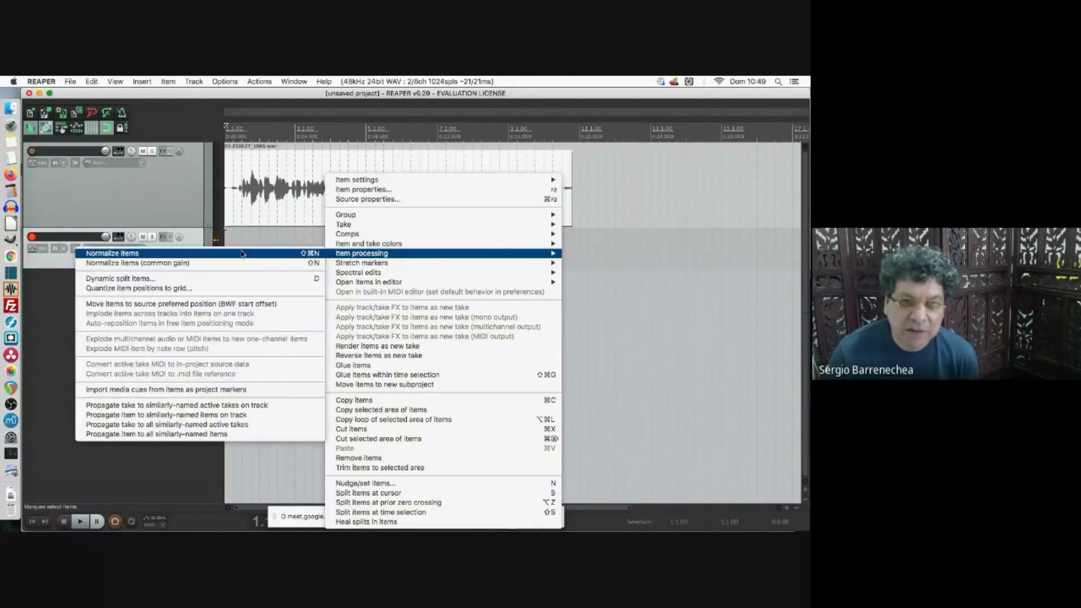
pyautogui.click(241, 253)
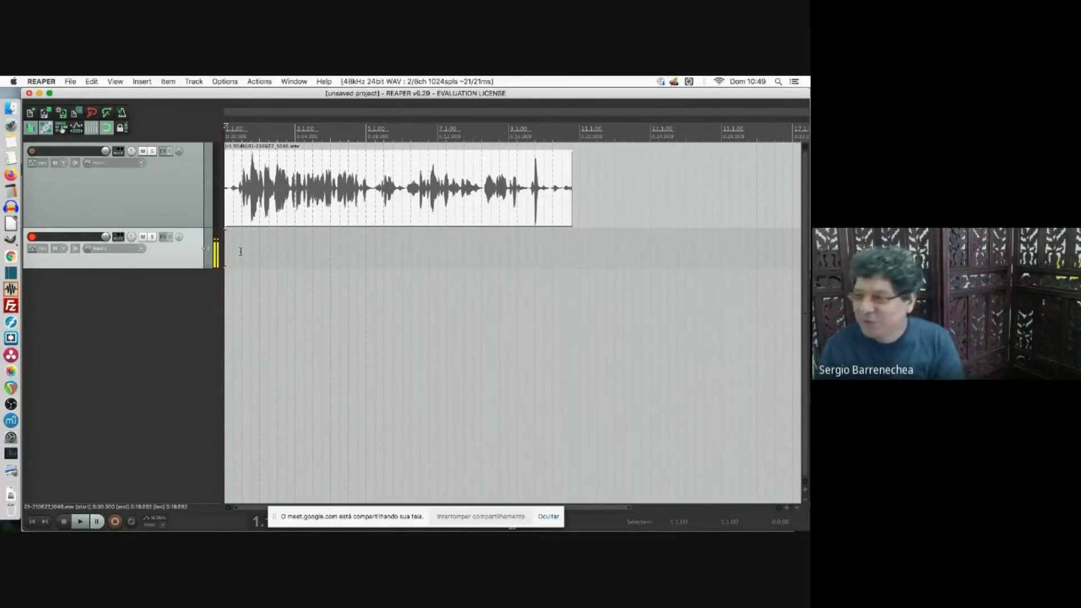
# Add the ReaEQ equalizer from the EQ category to the first track and move its window below the voice waveform.
pyautogui.click(164, 152)
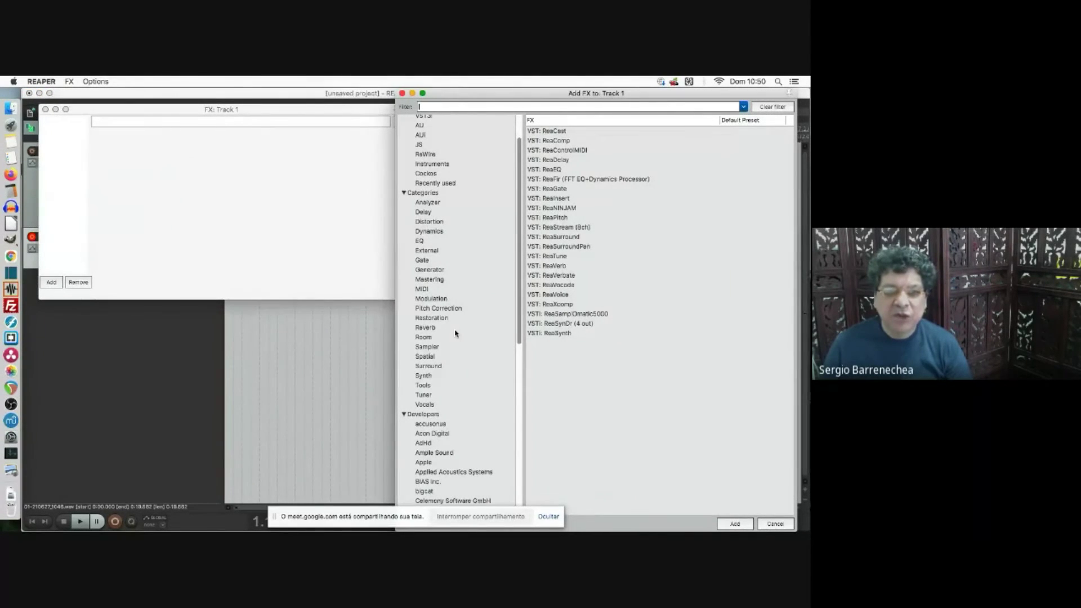
pyautogui.scroll(-1, 458, 304)
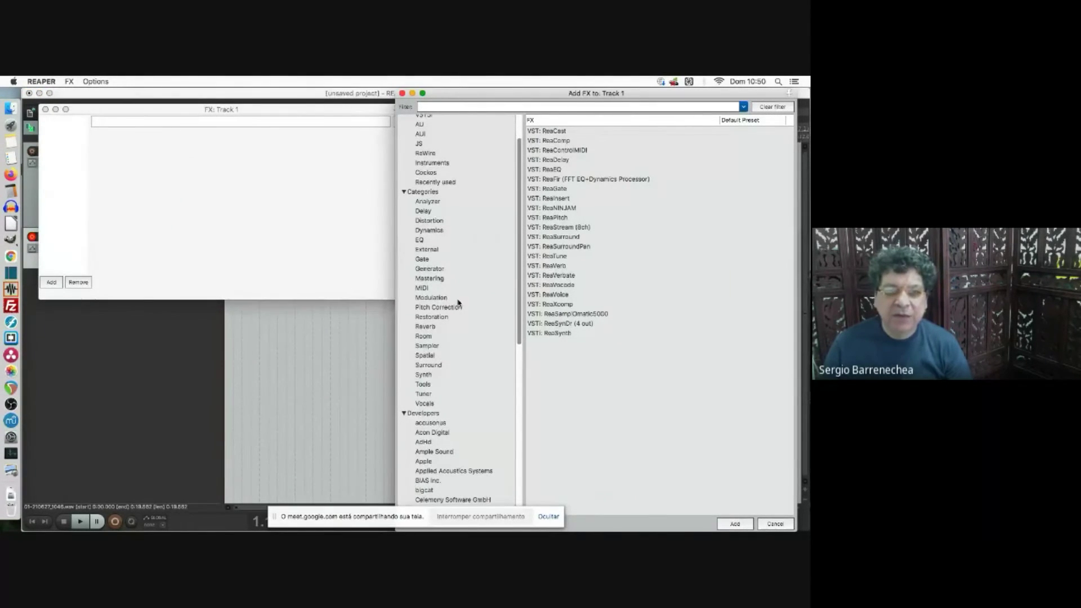
pyautogui.click(426, 242)
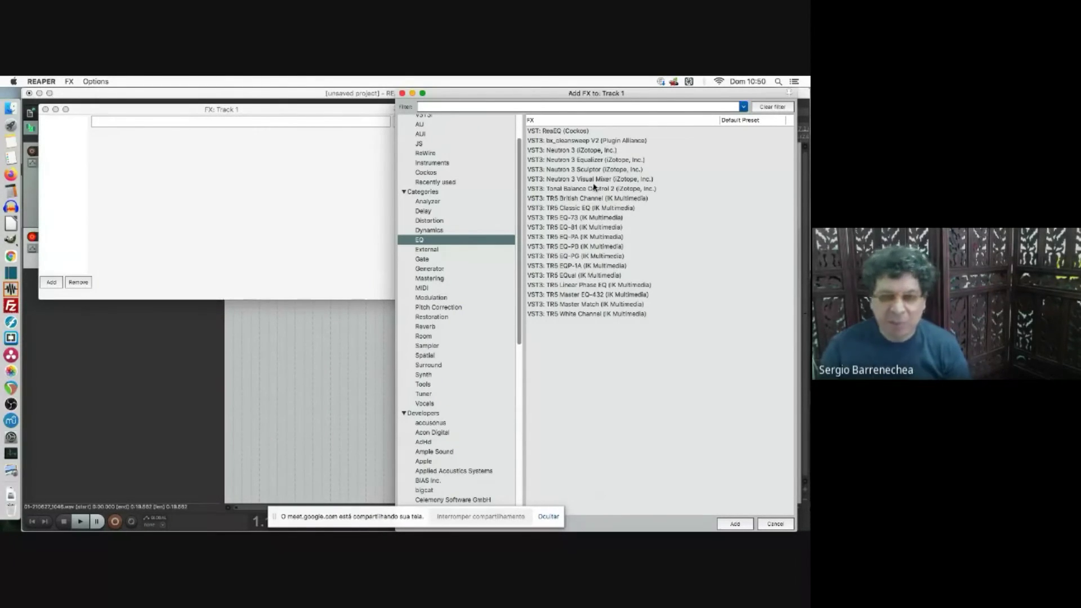
pyautogui.click(547, 135)
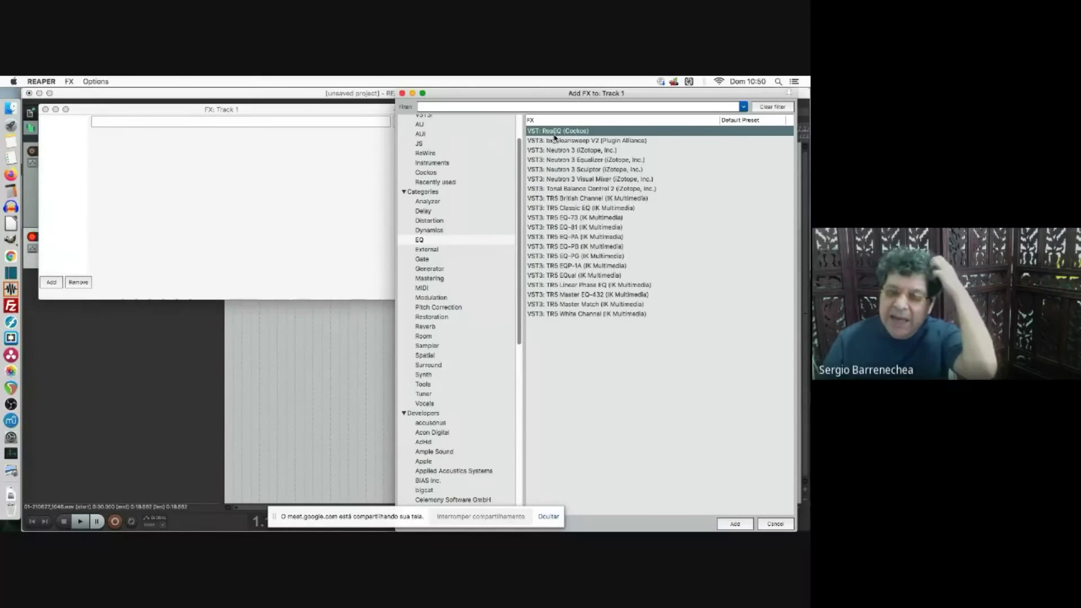
pyautogui.doubleClick(585, 135)
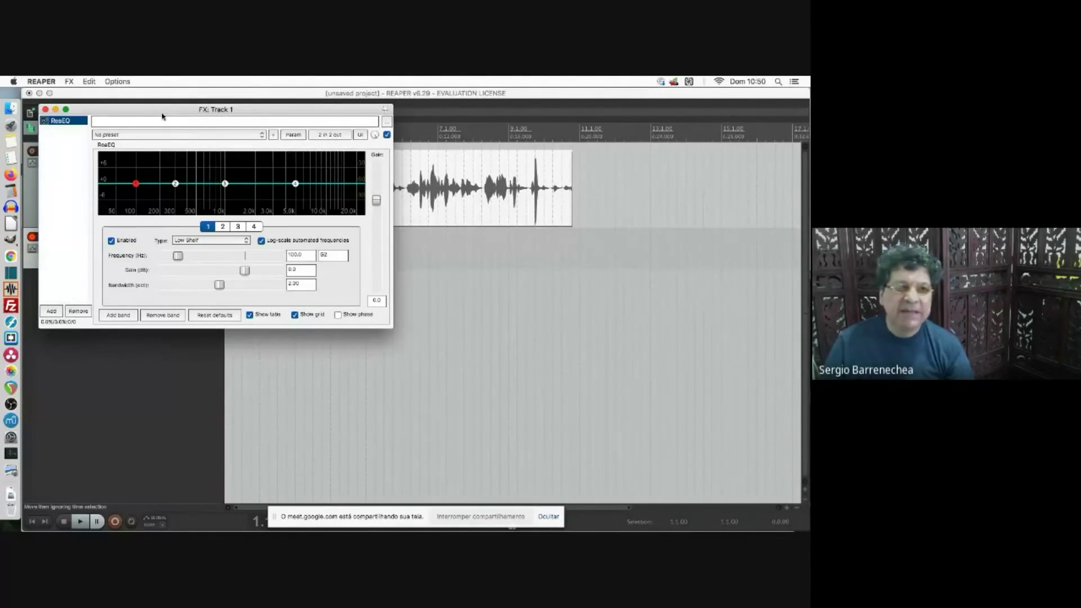
pyautogui.moveTo(162, 117); pyautogui.dragTo(360, 252)
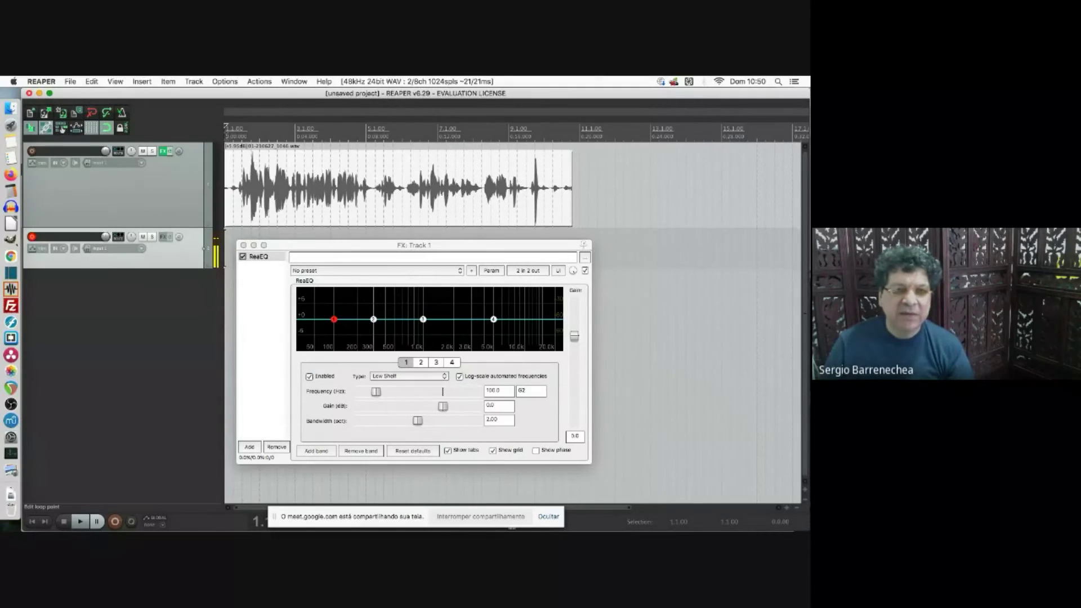
# While playing the voice, cut ReaEQ's low shelf fully at about 113 Hz and boost band 2 by about 3.8 dB.
pyautogui.press('space')
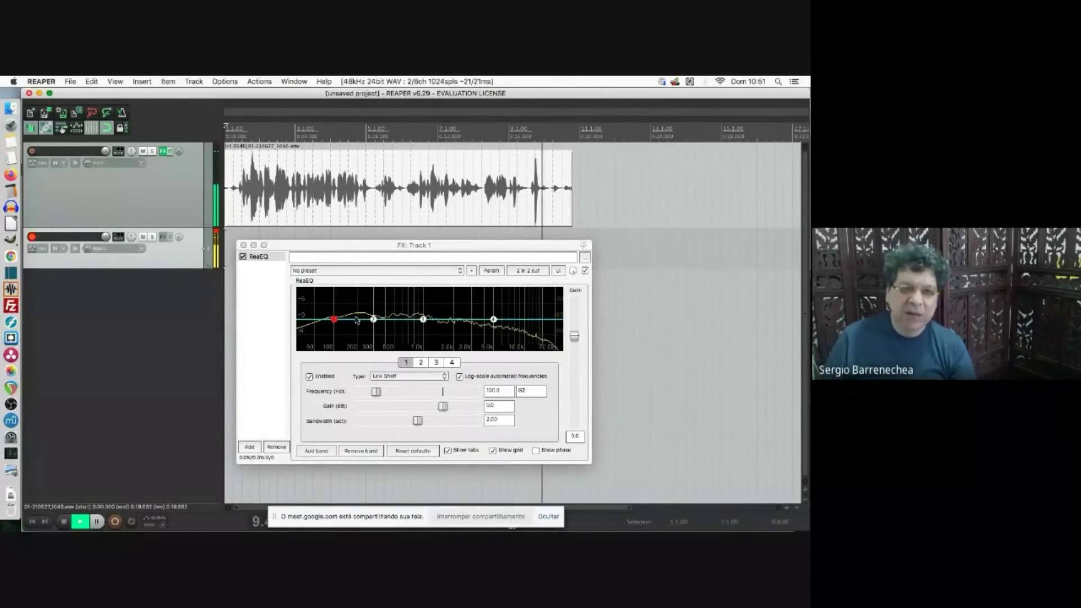
pyautogui.press('space')
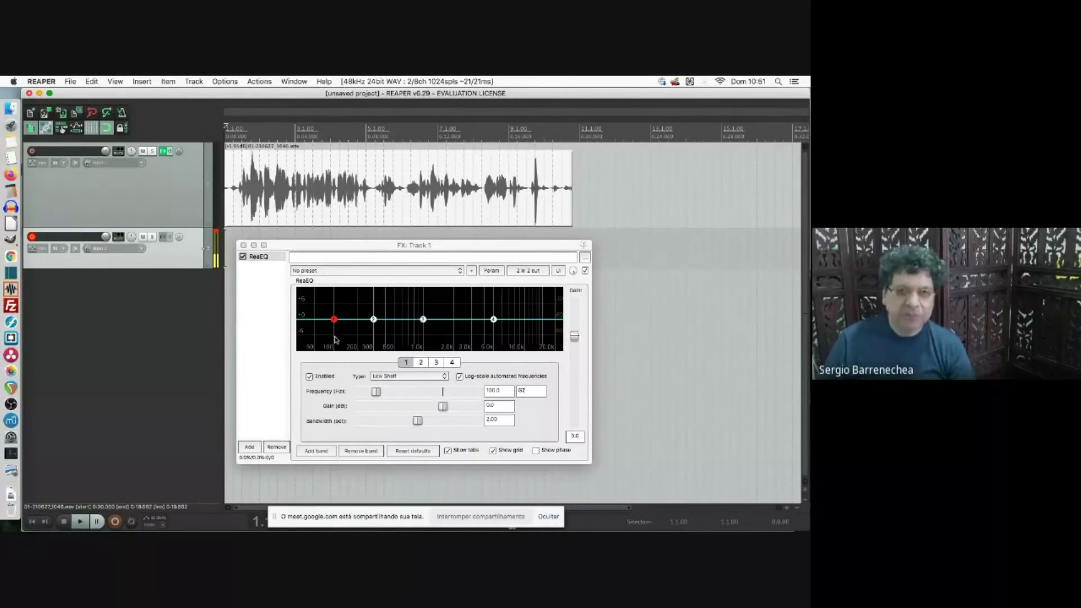
pyautogui.press('space')
pyautogui.moveTo(334, 319); pyautogui.dragTo(338, 372)
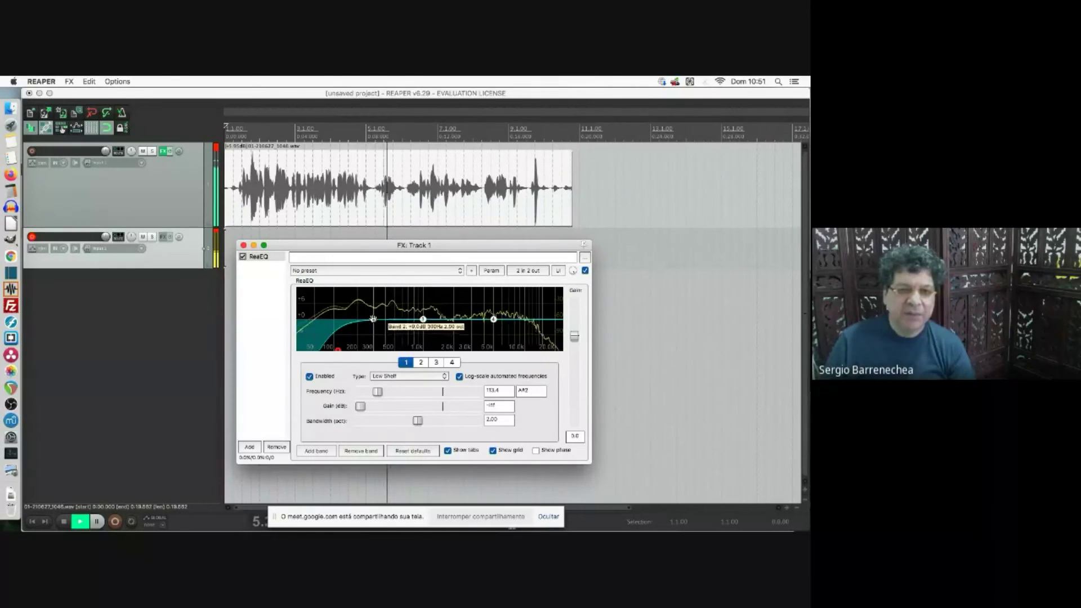
pyautogui.moveTo(372, 319); pyautogui.dragTo(367, 309)
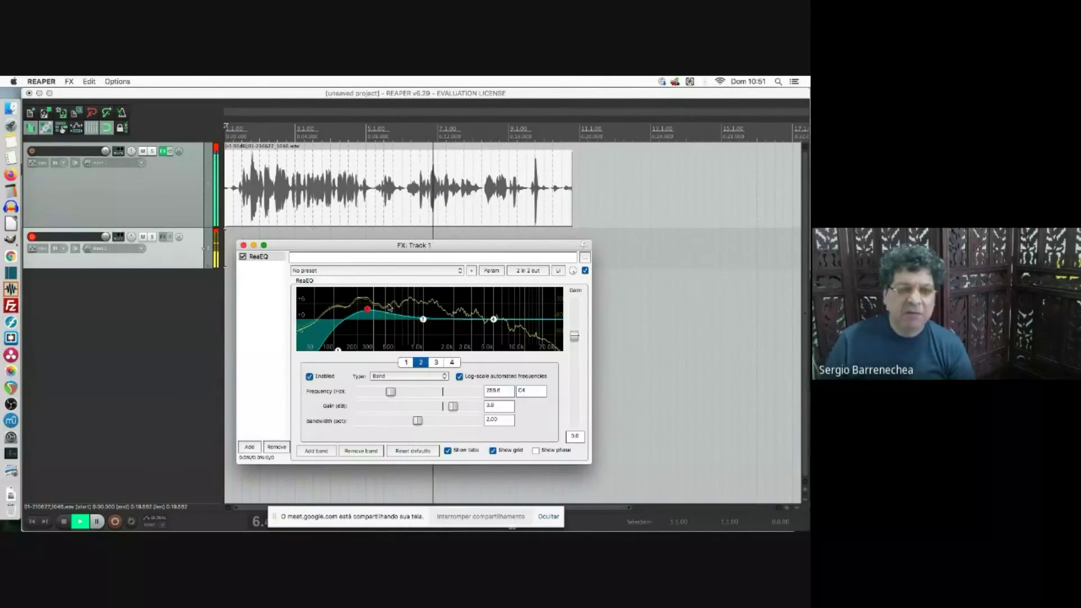
# Clear the first track's clip indicator and lower ReaEQ band 2 to about 1.9 dB during playback.
pyautogui.click(216, 151)
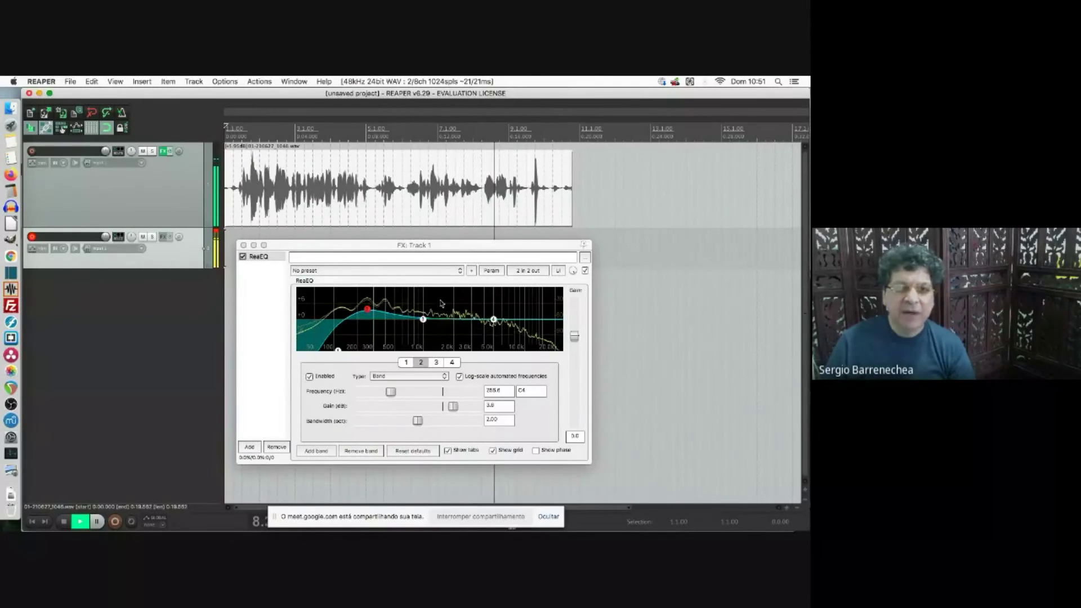
pyautogui.moveTo(366, 309); pyautogui.dragTo(365, 313)
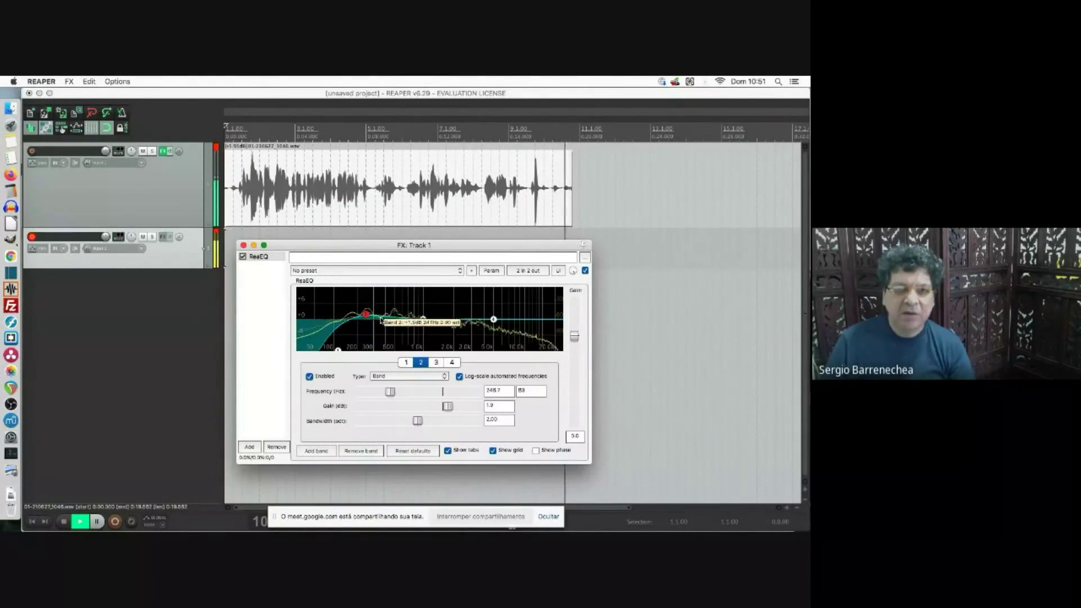
pyautogui.click(215, 149)
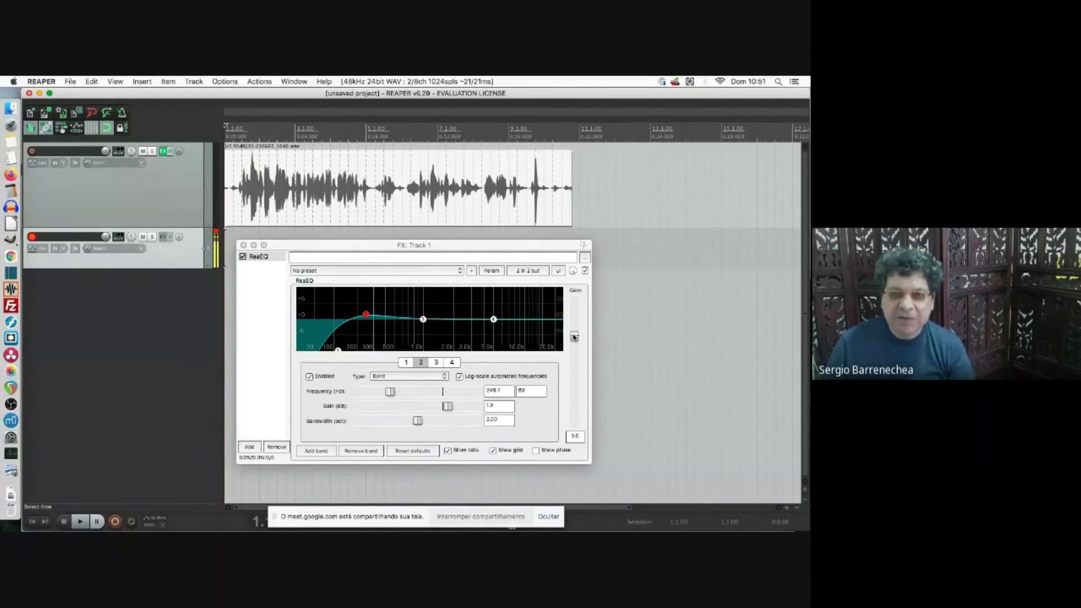
# Set ReaEQ's overall gain to -3.0 dB and boost band 2 by about 2.7 dB and band 3 by about 1.2 dB.
pyautogui.moveTo(574, 337); pyautogui.dragTo(574, 345)
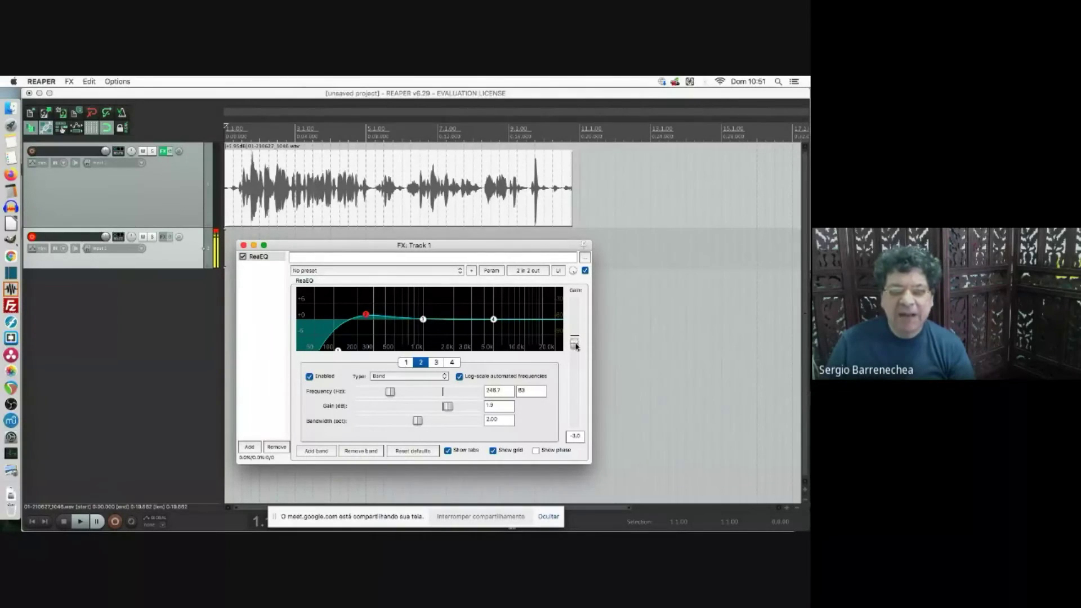
pyautogui.moveTo(365, 314); pyautogui.dragTo(363, 314)
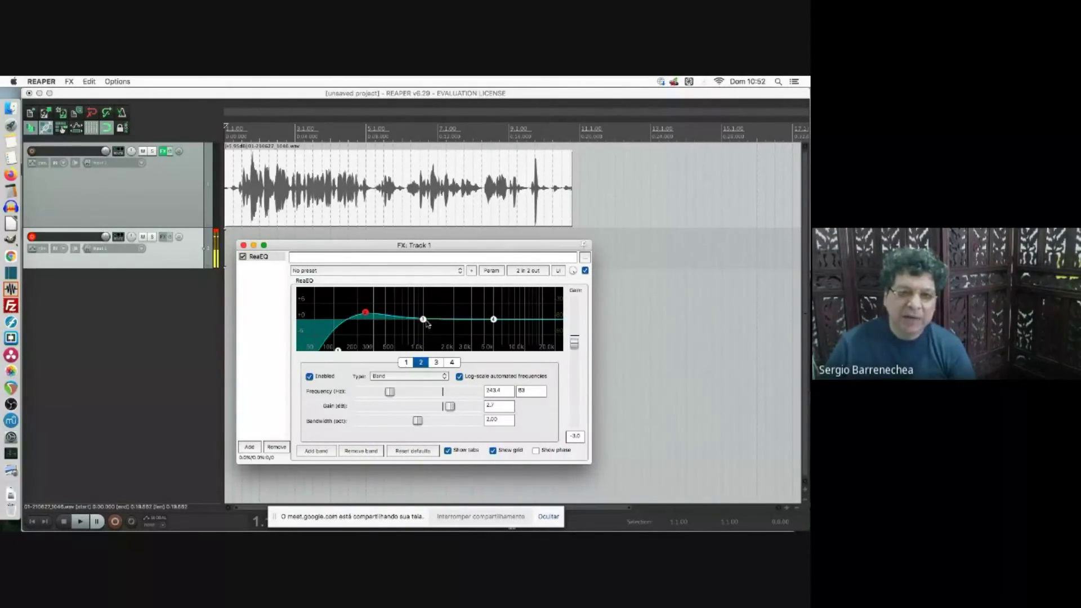
pyautogui.moveTo(422, 319)
pyautogui.moveTo(423, 318); pyautogui.dragTo(422, 316)
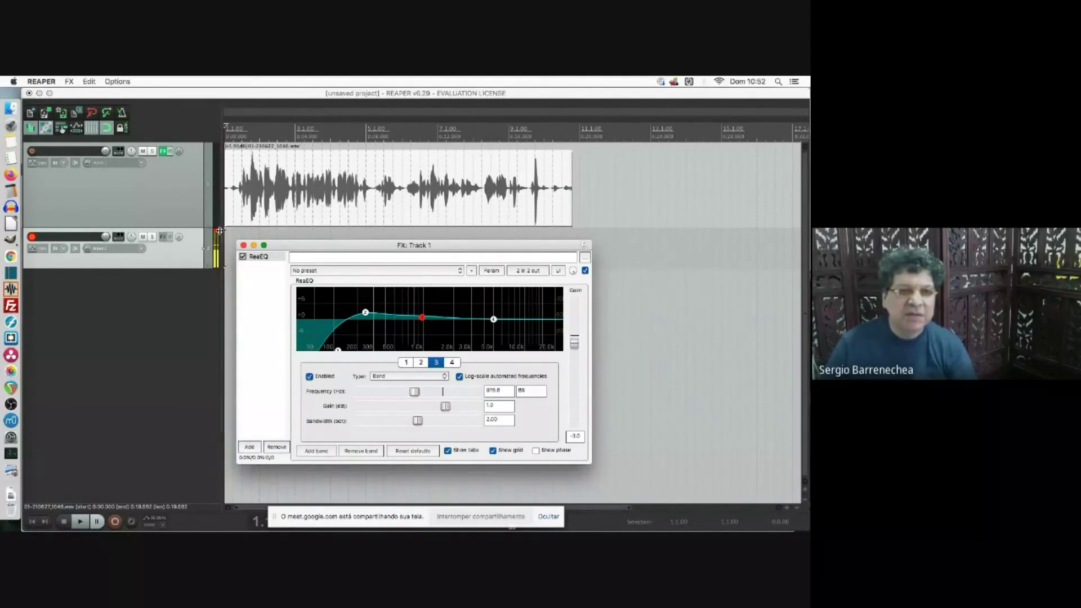
# Disarm the second track and play the voice with the first track's effects bypassed.
pyautogui.click(125, 241)
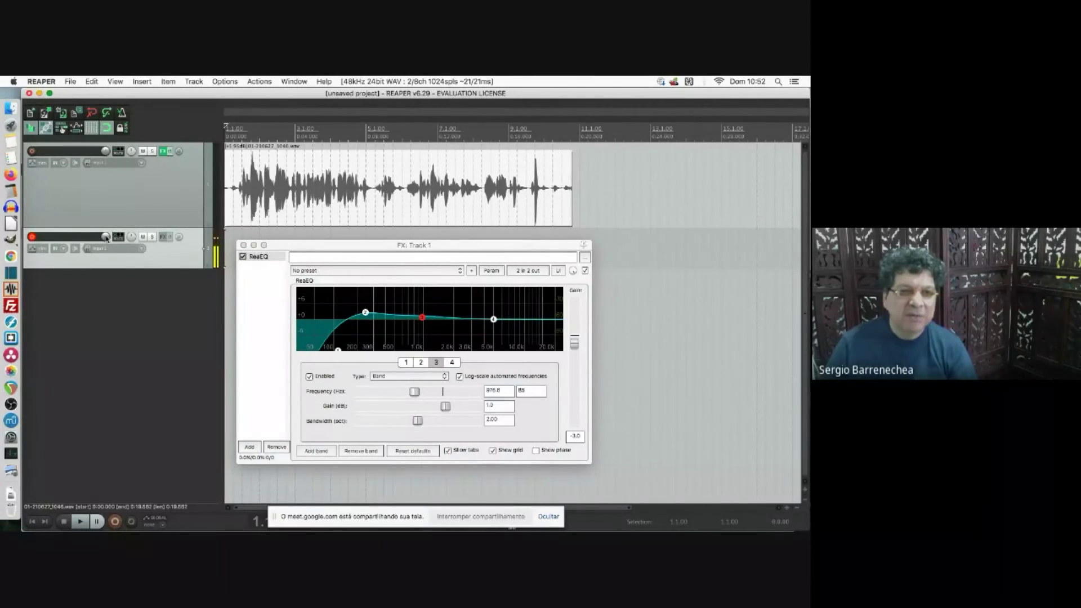
pyautogui.moveTo(105, 236)
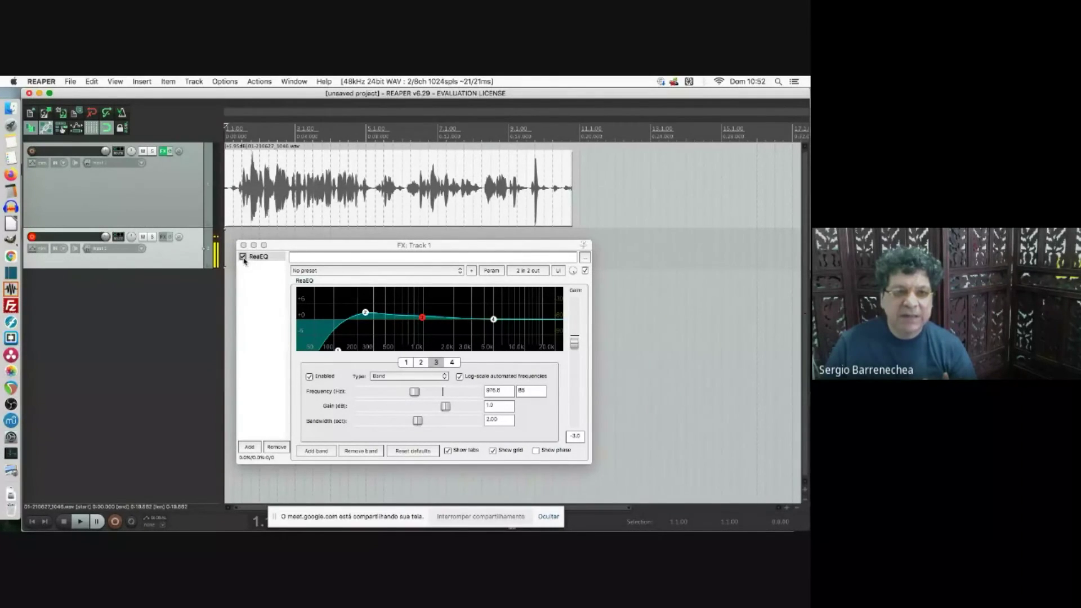
pyautogui.click(170, 152)
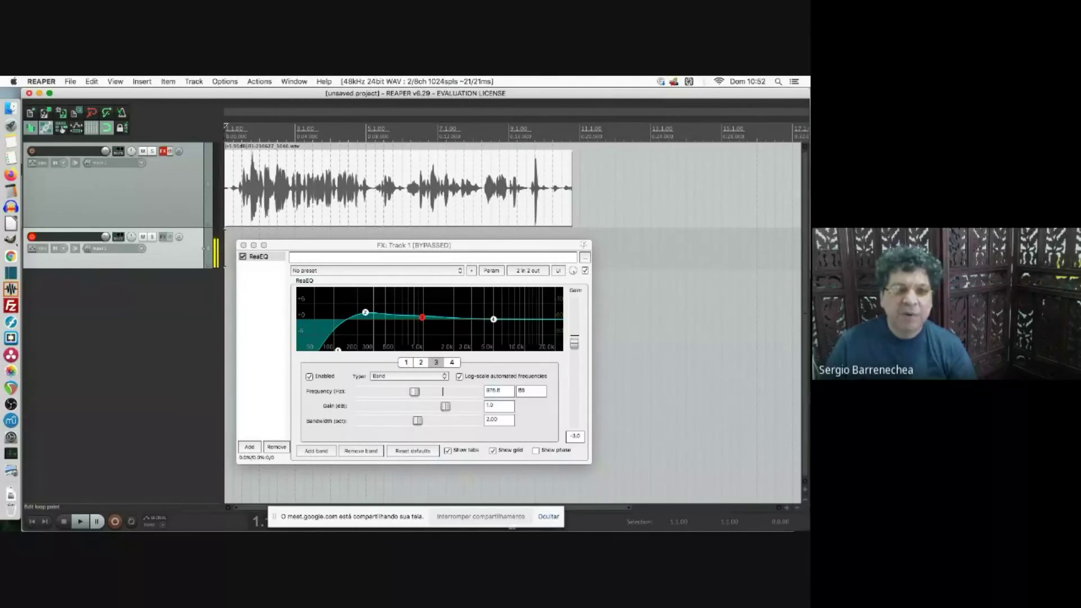
pyautogui.click(31, 236)
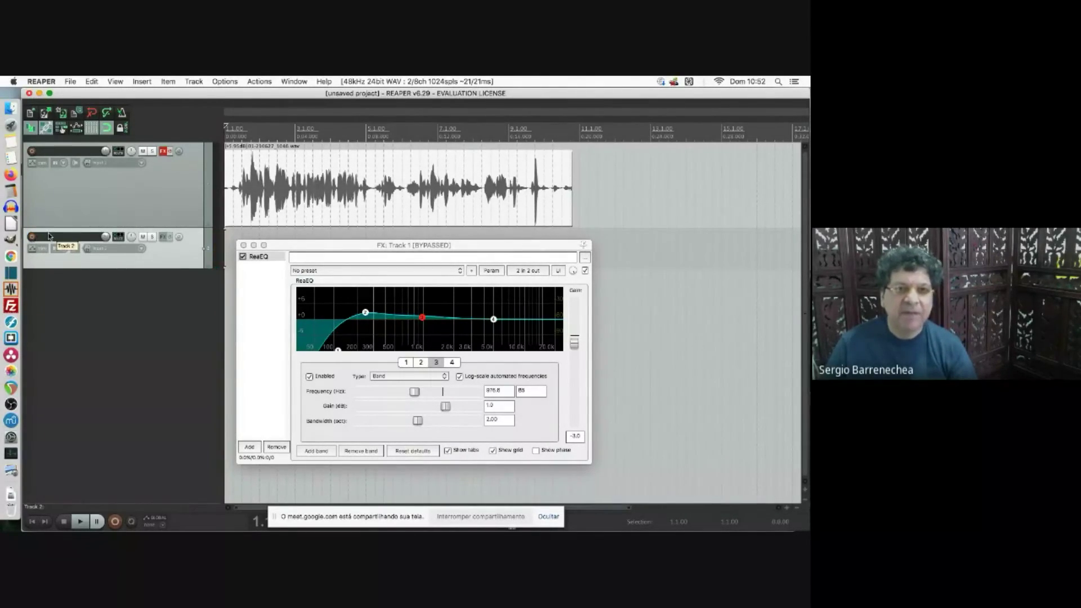
pyautogui.press('space')
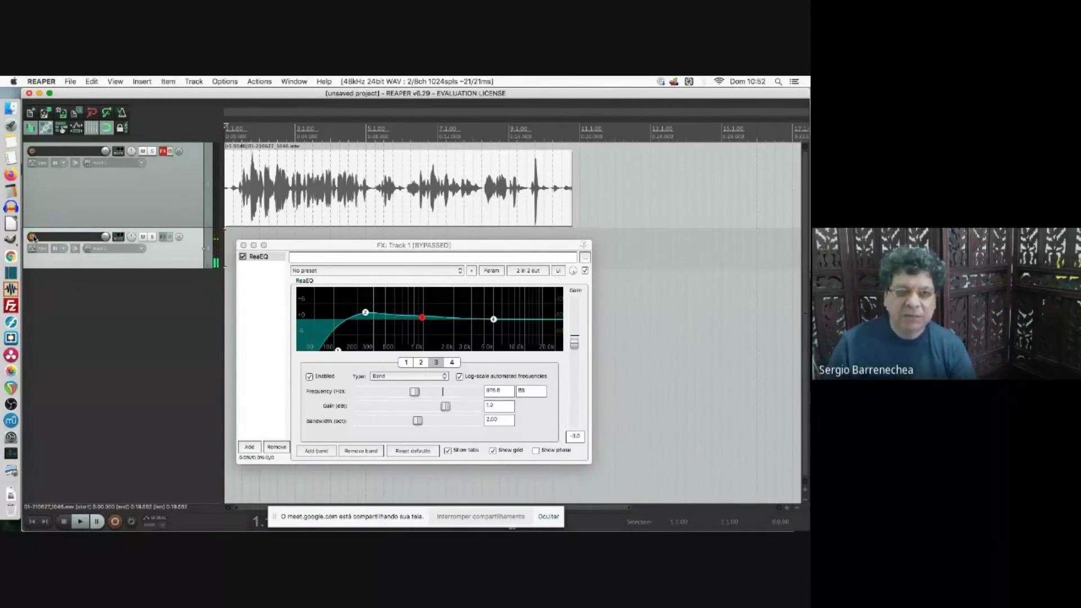
# Re-enable the first track's effects, play the equalized voice and rearm the second track for recording.
pyautogui.click(168, 152)
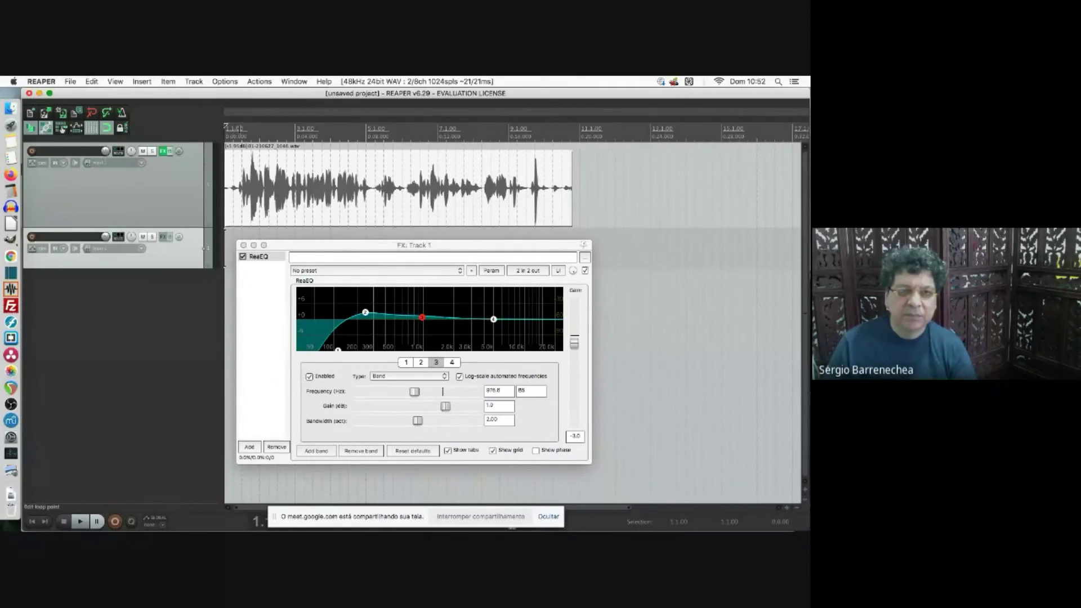
pyautogui.press('space')
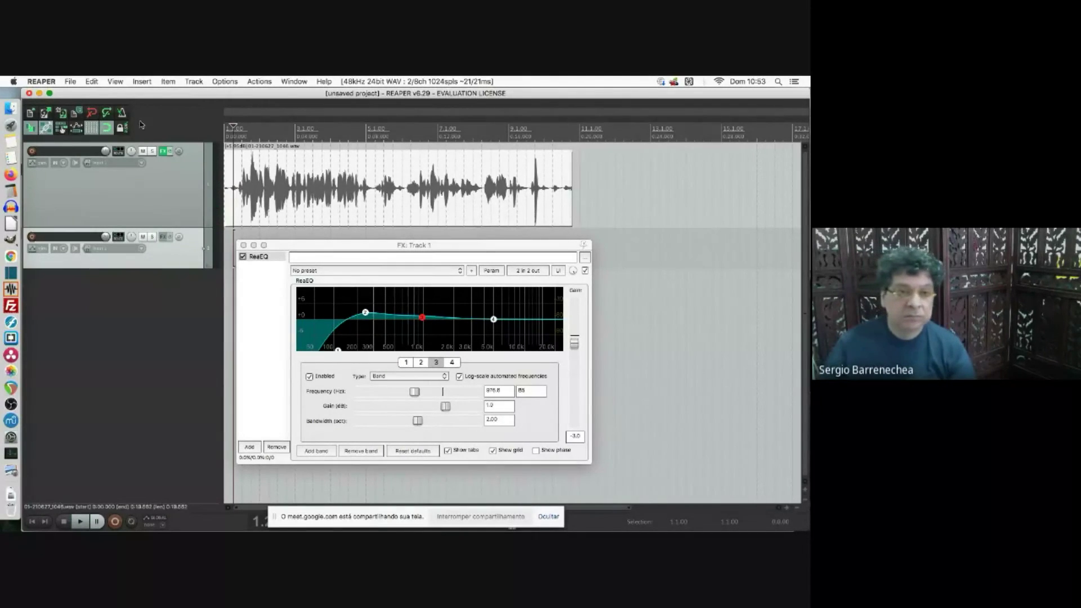
pyautogui.click(32, 237)
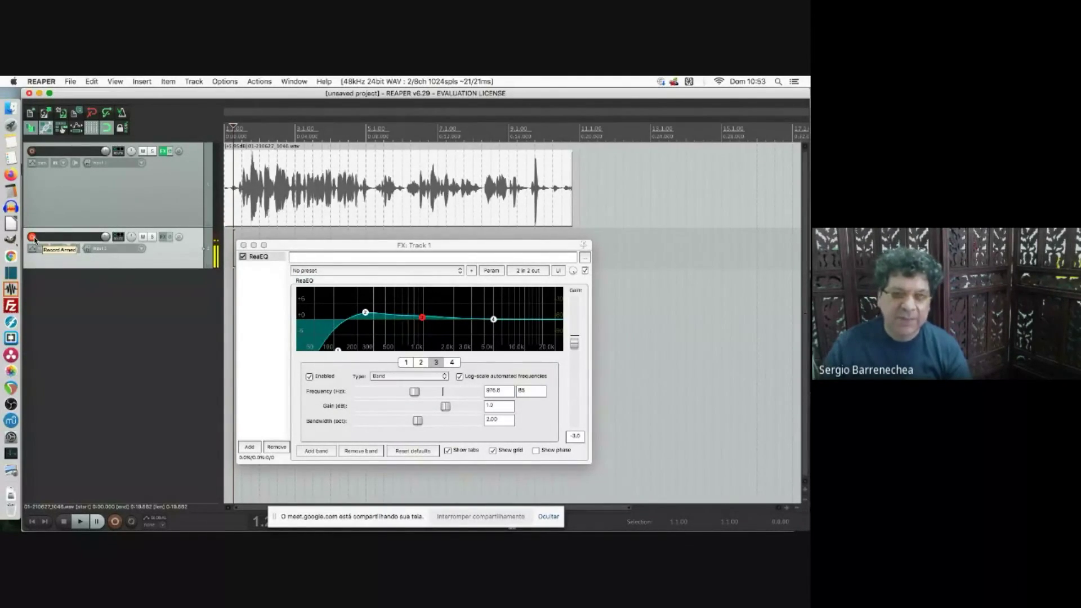
# Close the ReaEQ window and bypass the first track's effects.
pyautogui.click(243, 246)
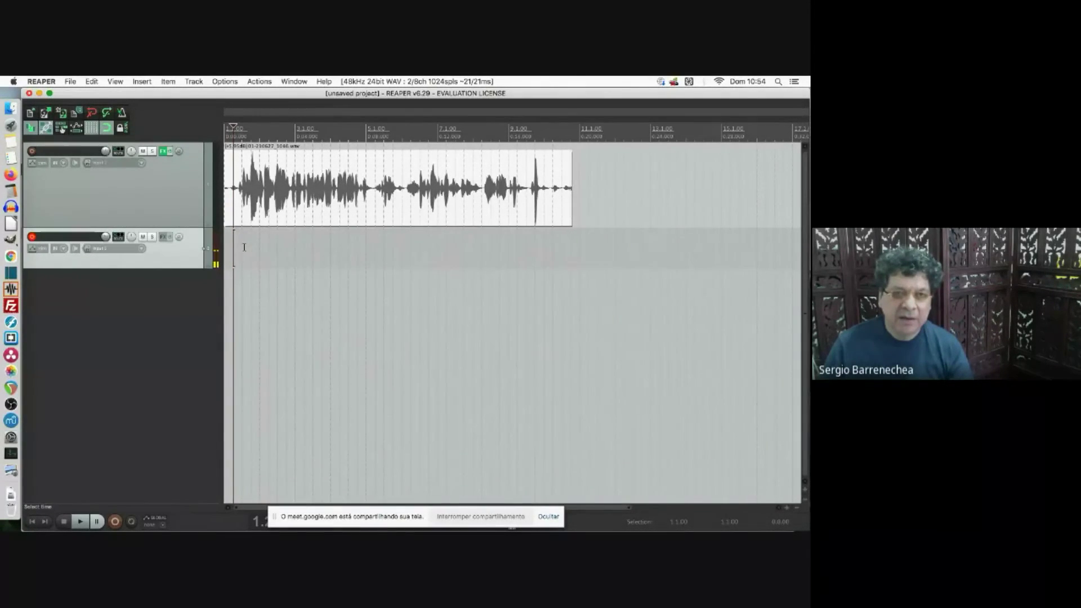
pyautogui.click(170, 152)
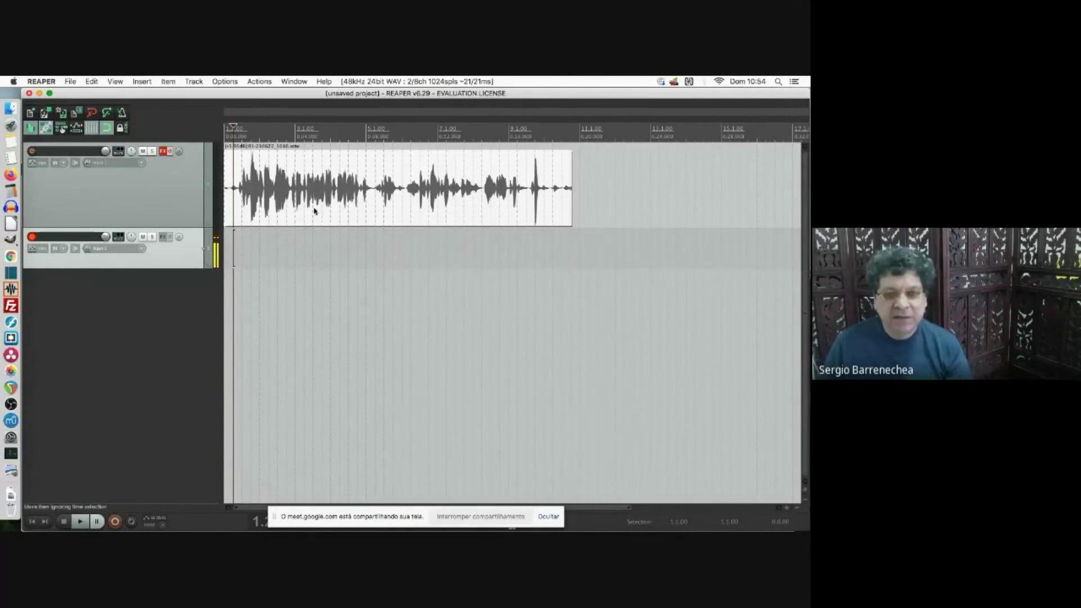
pyautogui.click(42, 82)
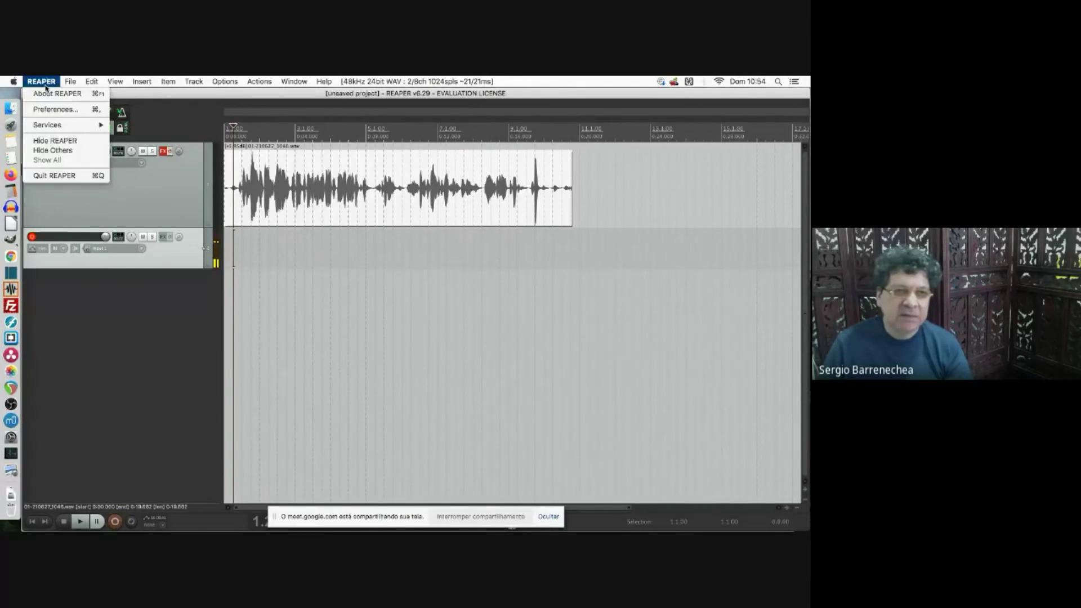
pyautogui.moveTo(70, 82)
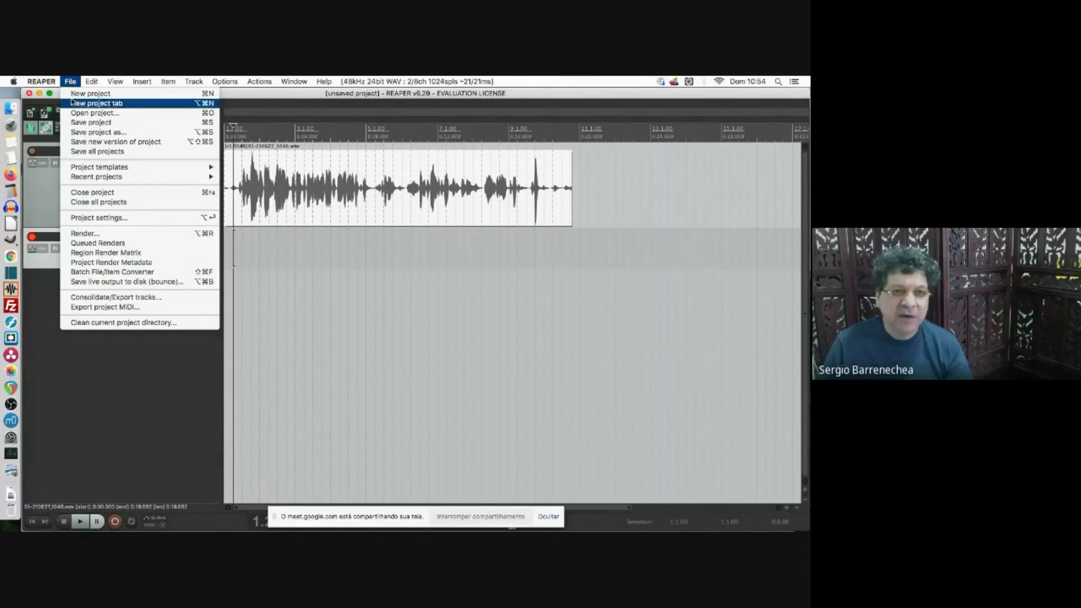
pyautogui.click(138, 234)
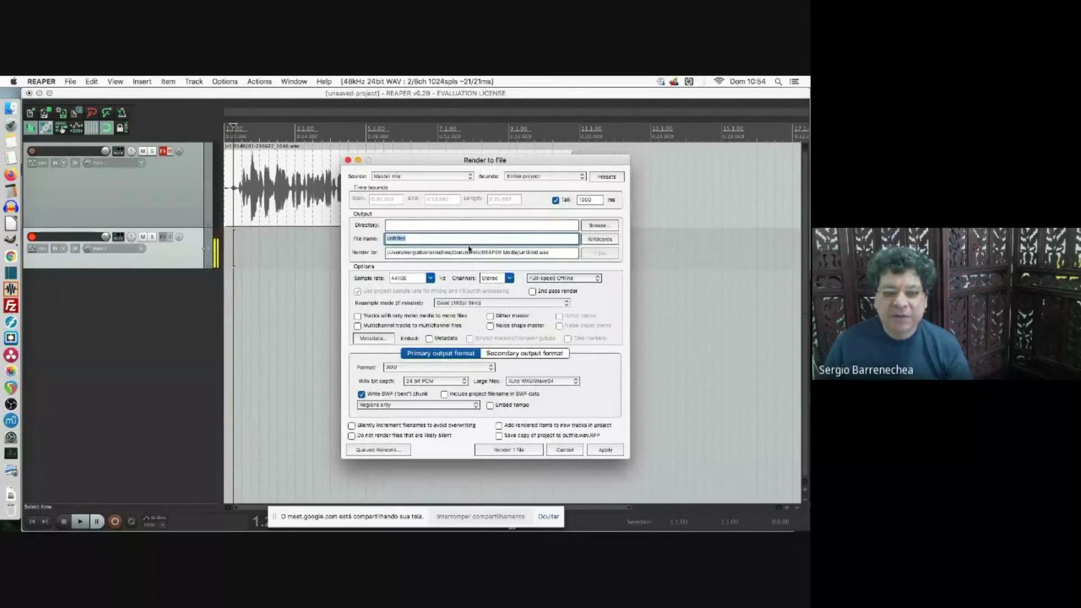
pyautogui.click(566, 450)
# Save the project as teste_eq in the audio_video folder.
pyautogui.click(68, 81)
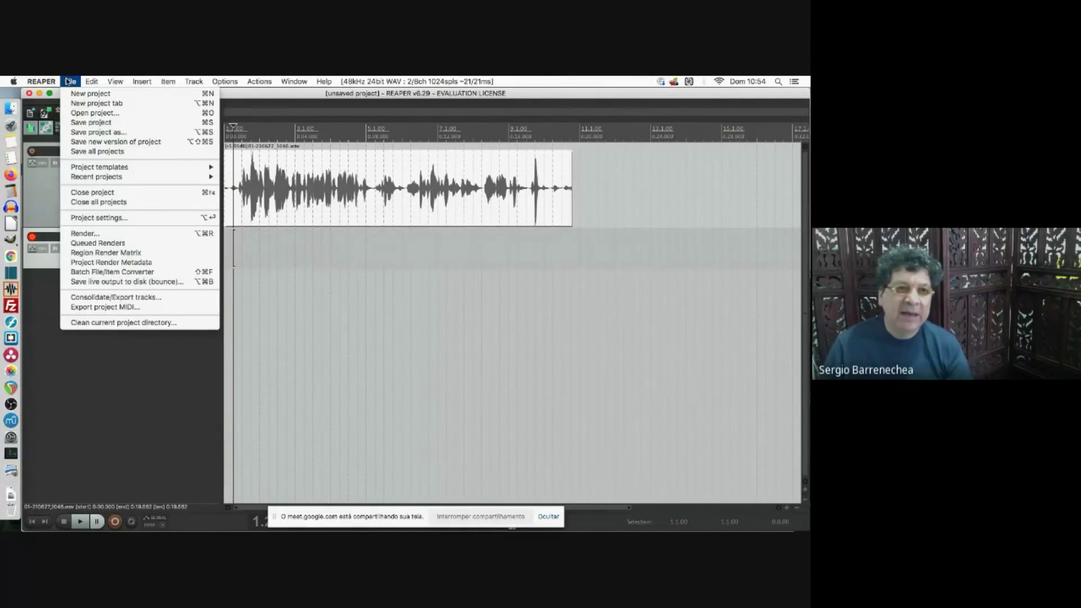
pyautogui.click(105, 132)
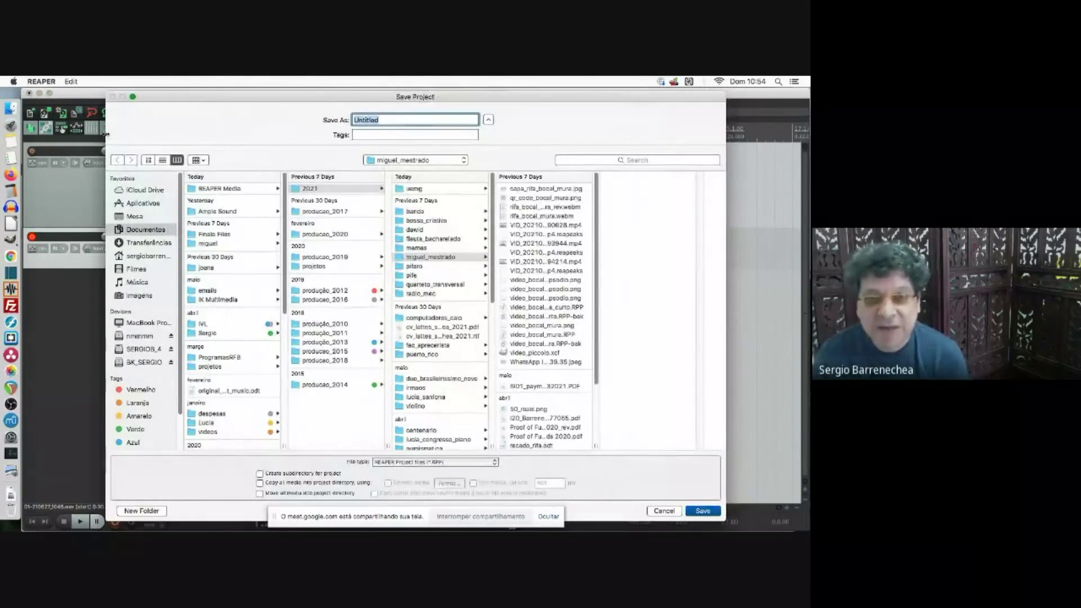
pyautogui.click(412, 162)
pyautogui.click(442, 269)
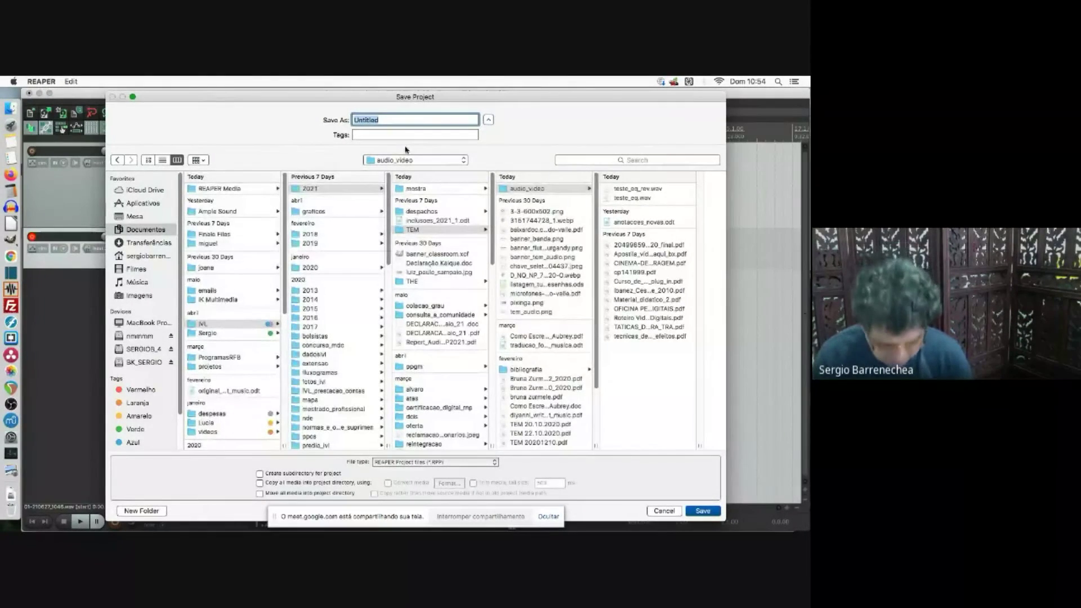
pyautogui.write('testo')
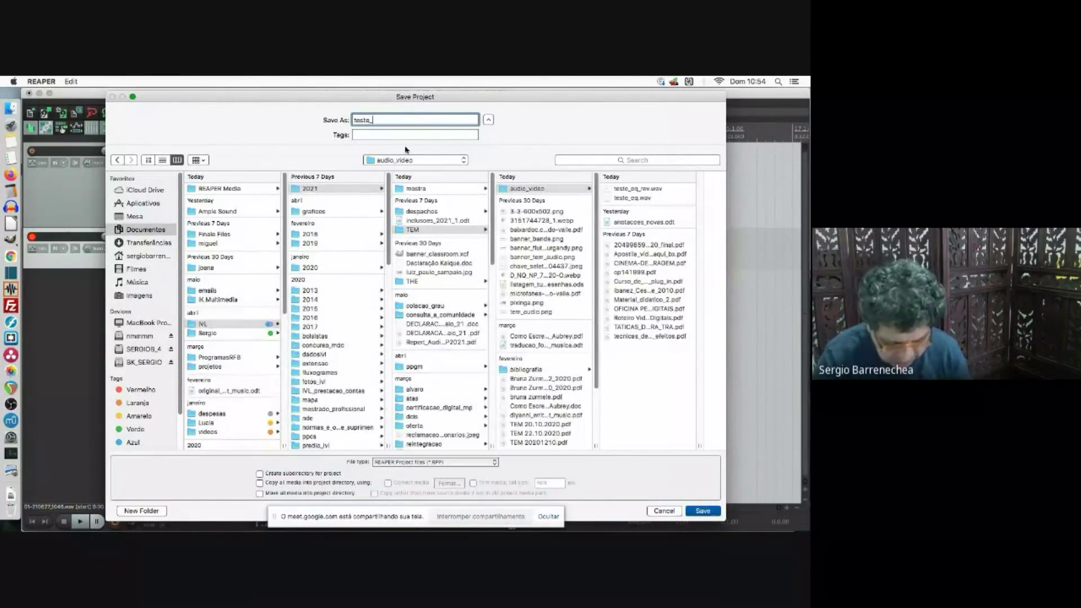
pyautogui.press('Return')
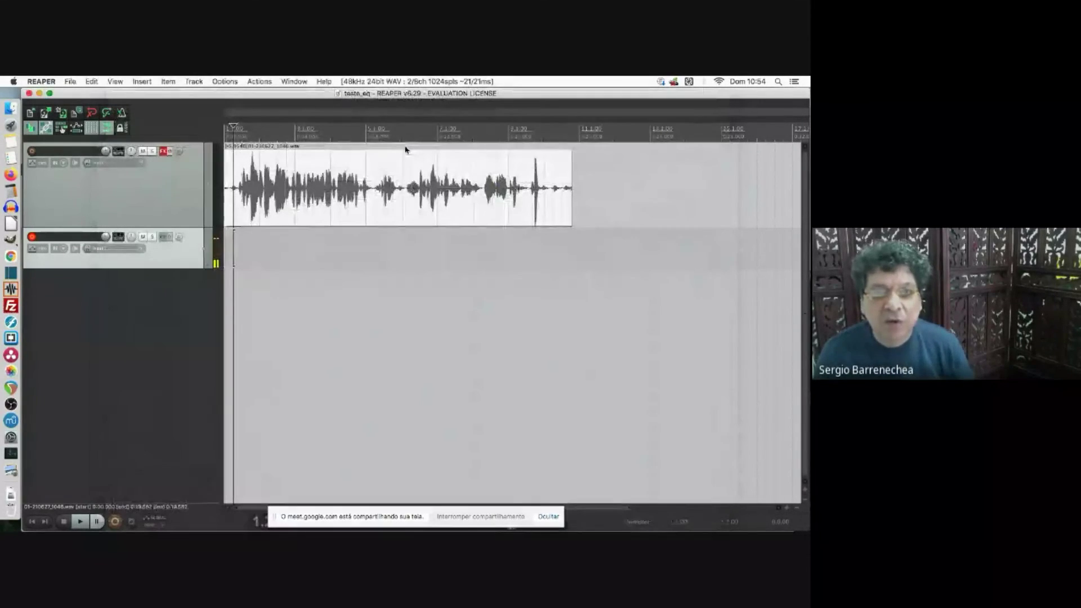
# Start rendering the project to a file and name the output teste_eq.
pyautogui.click(70, 82)
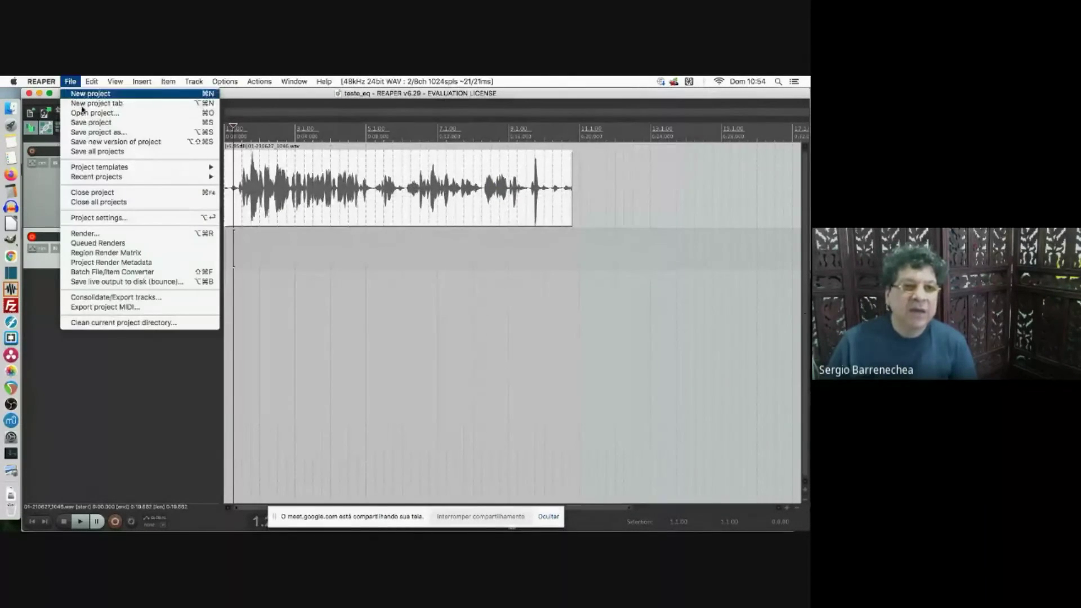
pyautogui.click(136, 238)
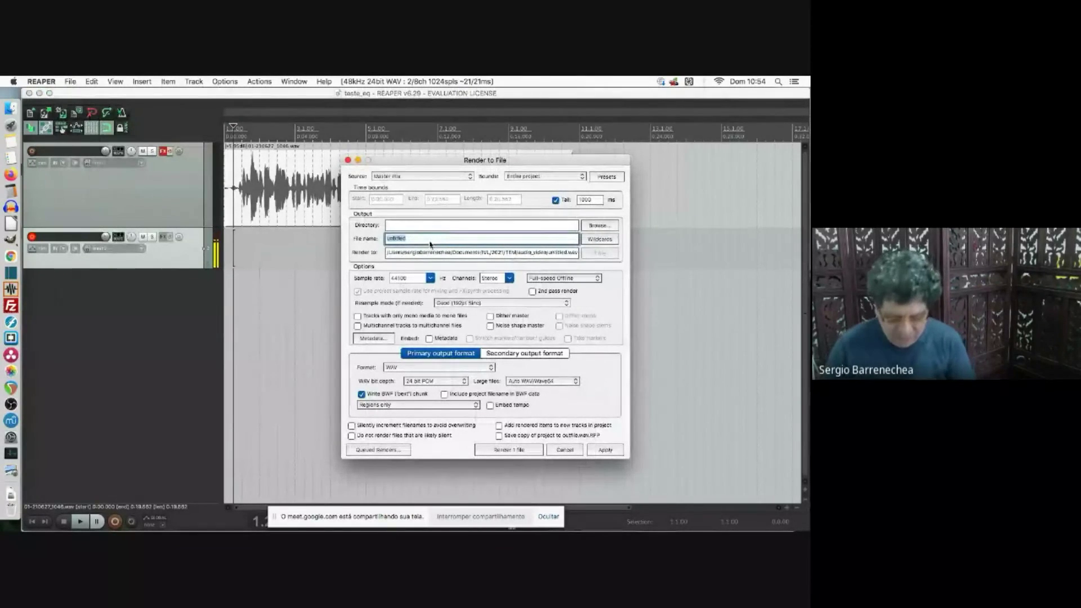
pyautogui.write('teste')
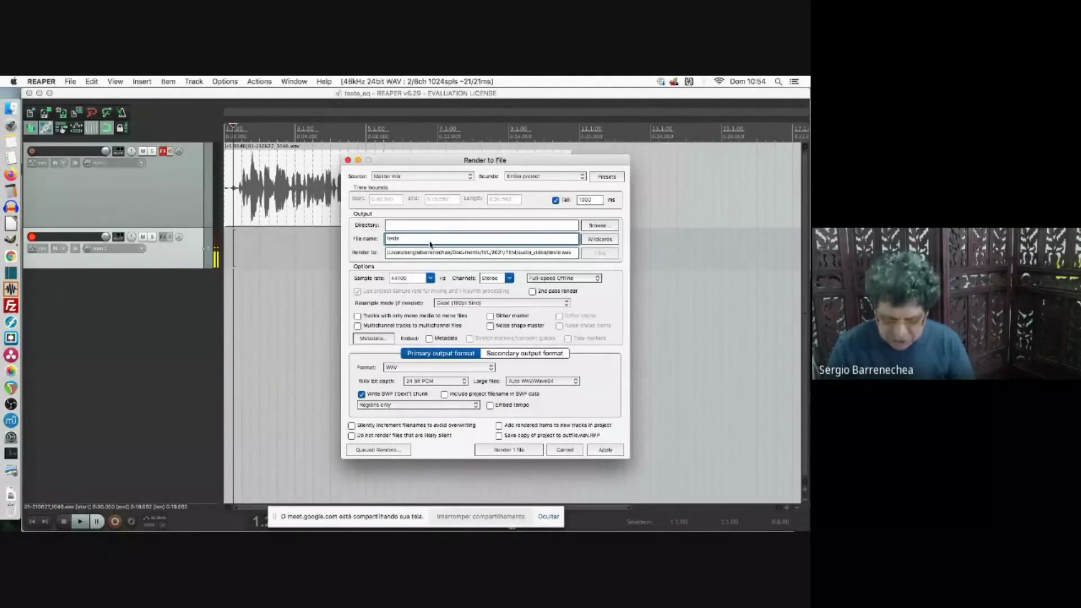
pyautogui.write('_eq')
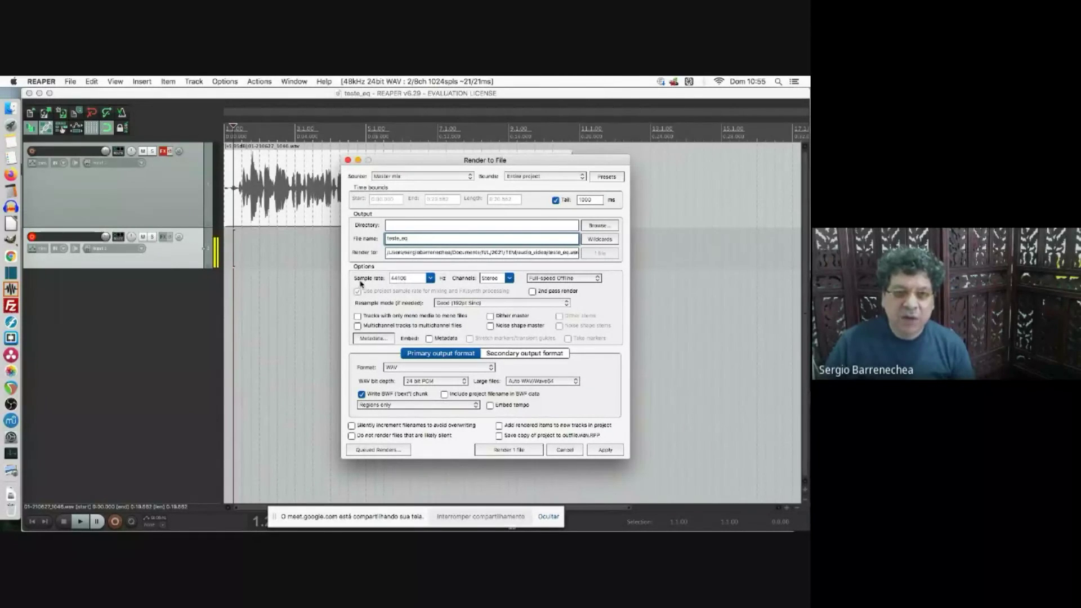
# Try render sample rates of 48000 and 96000 Hz, and set the rate back to 44100 Hz.
pyautogui.click(431, 278)
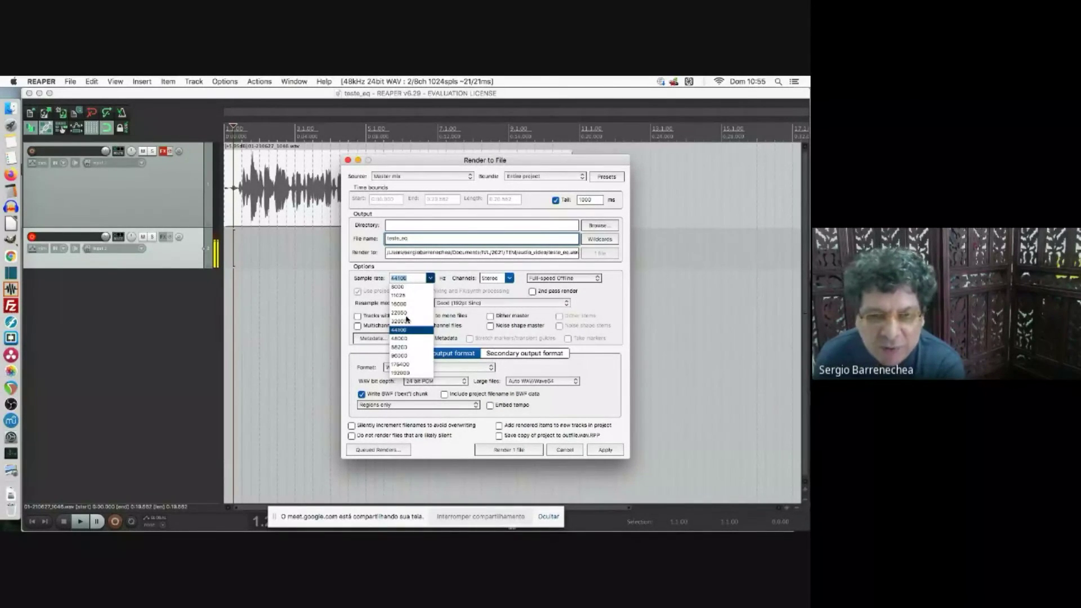
pyautogui.click(410, 338)
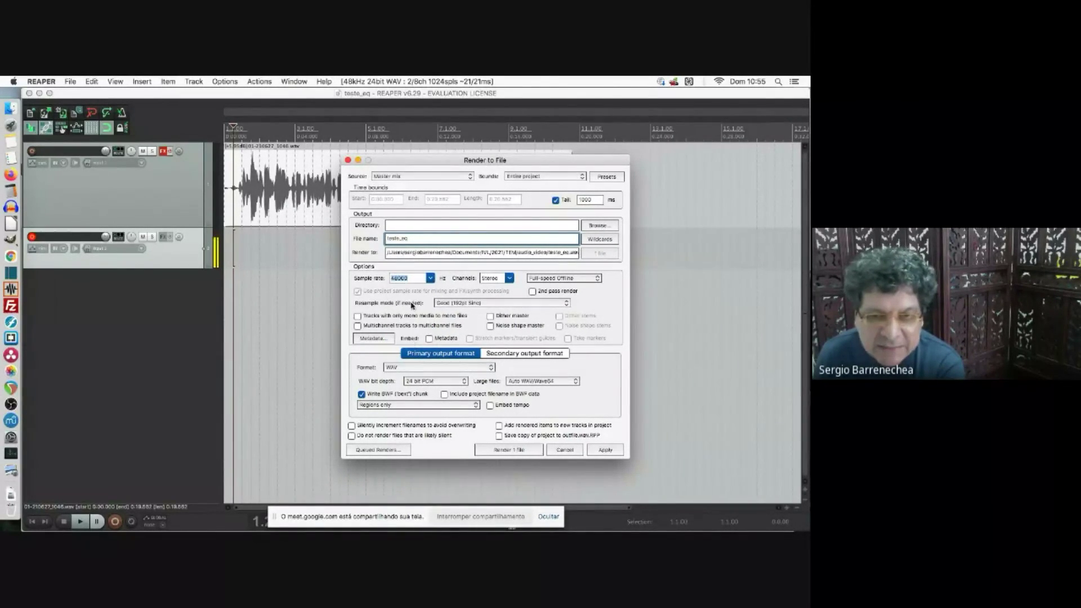
pyautogui.click(430, 279)
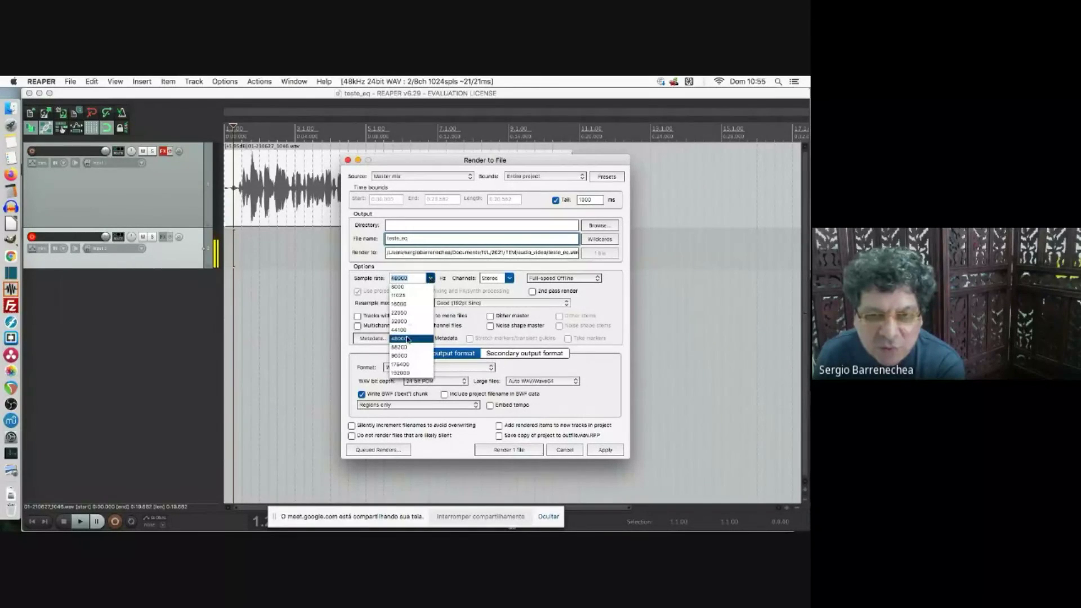
pyautogui.click(409, 356)
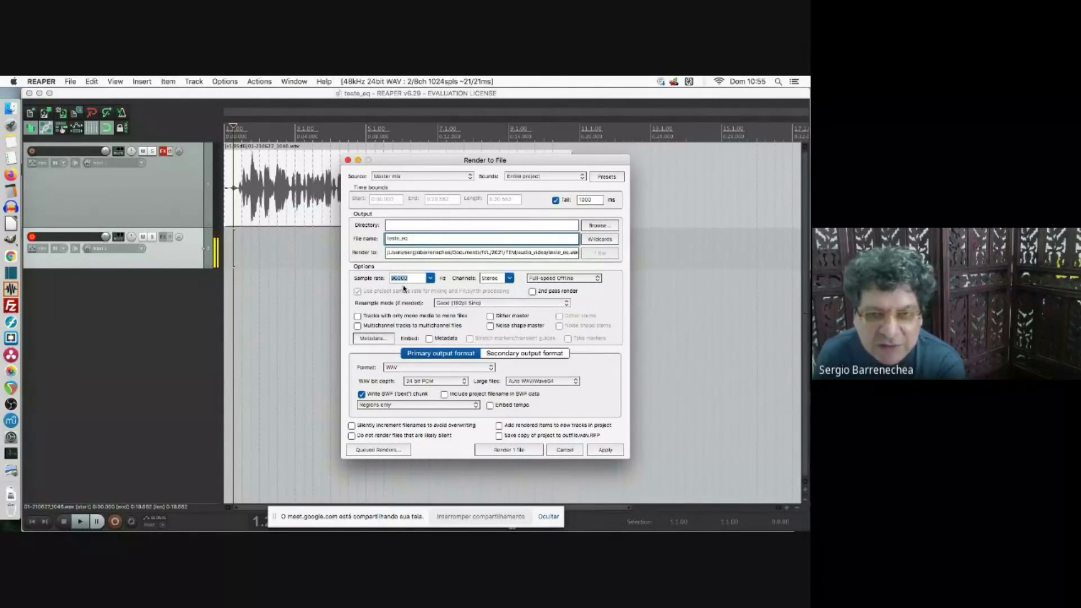
pyautogui.click(430, 278)
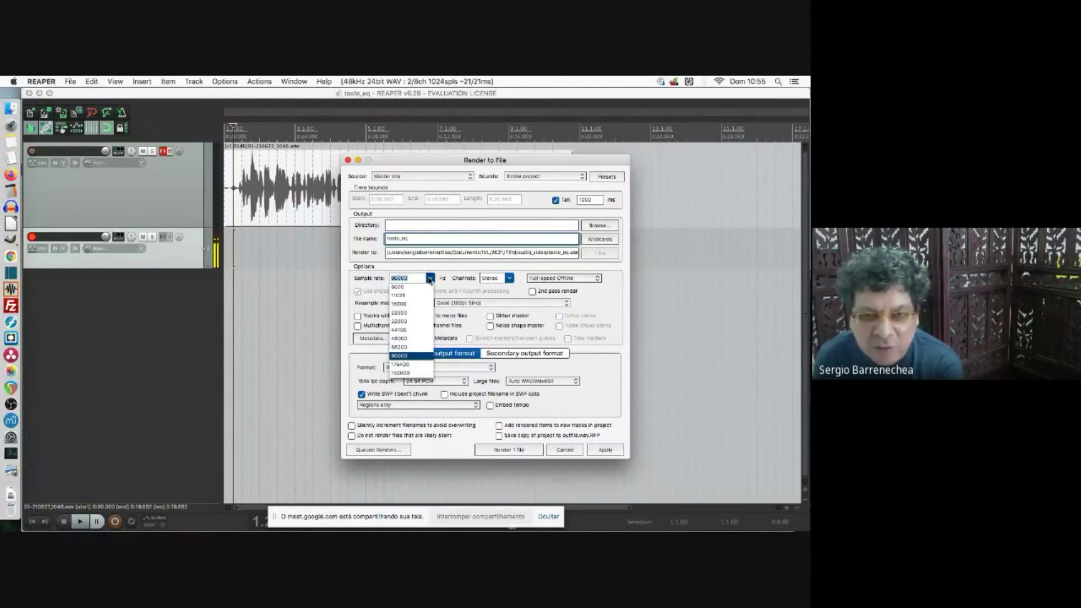
pyautogui.click(400, 330)
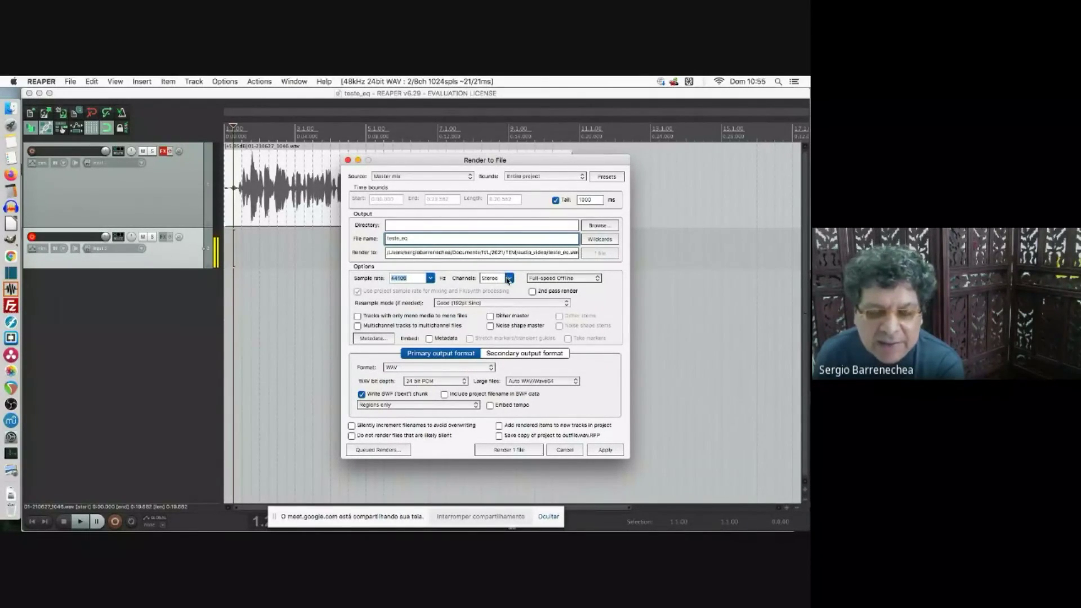
# Set the render channels to Mono and choose WAV format with a 24 bit PCM depth.
pyautogui.click(508, 277)
pyautogui.click(494, 286)
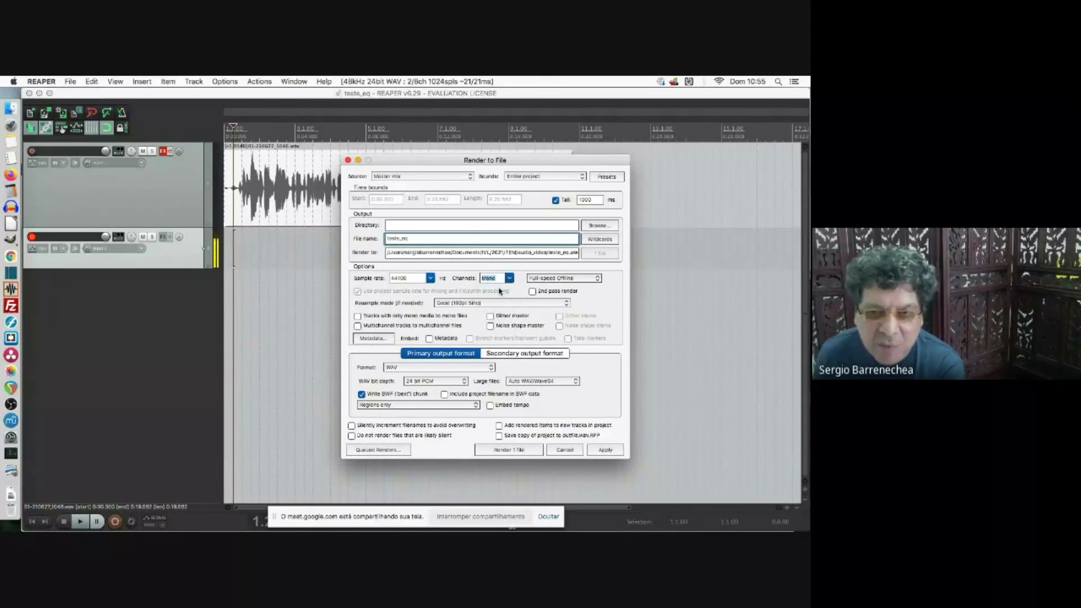
pyautogui.click(408, 368)
pyautogui.click(549, 366)
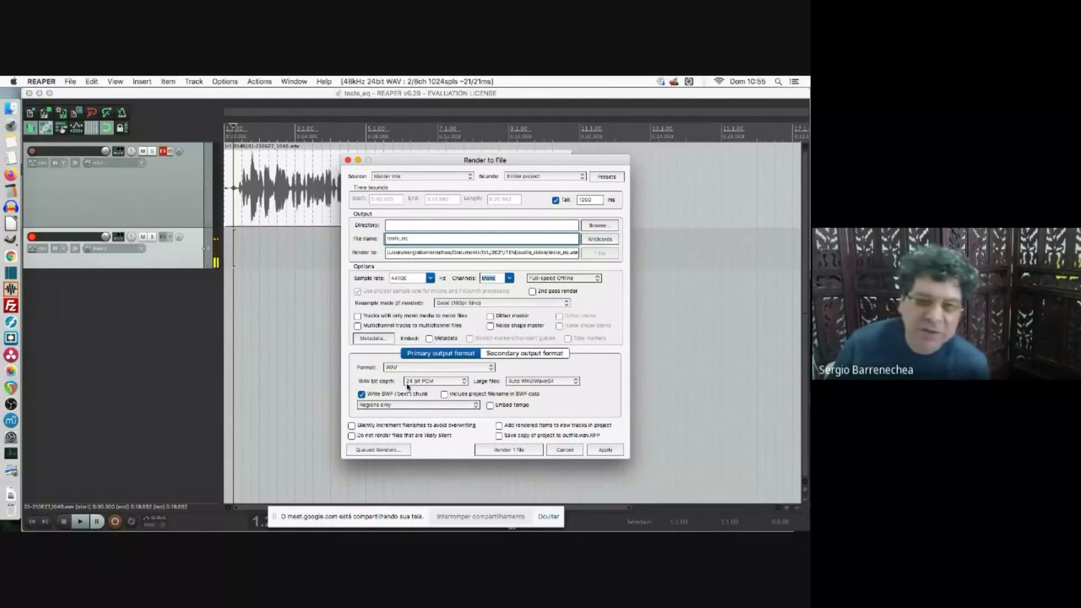
pyautogui.click(433, 385)
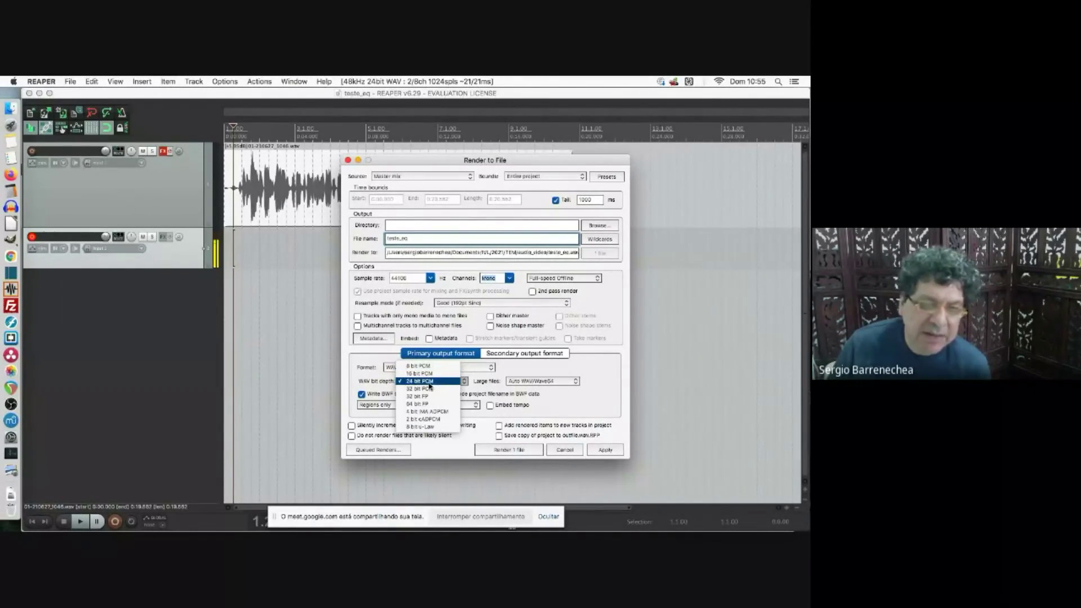
pyautogui.click(431, 382)
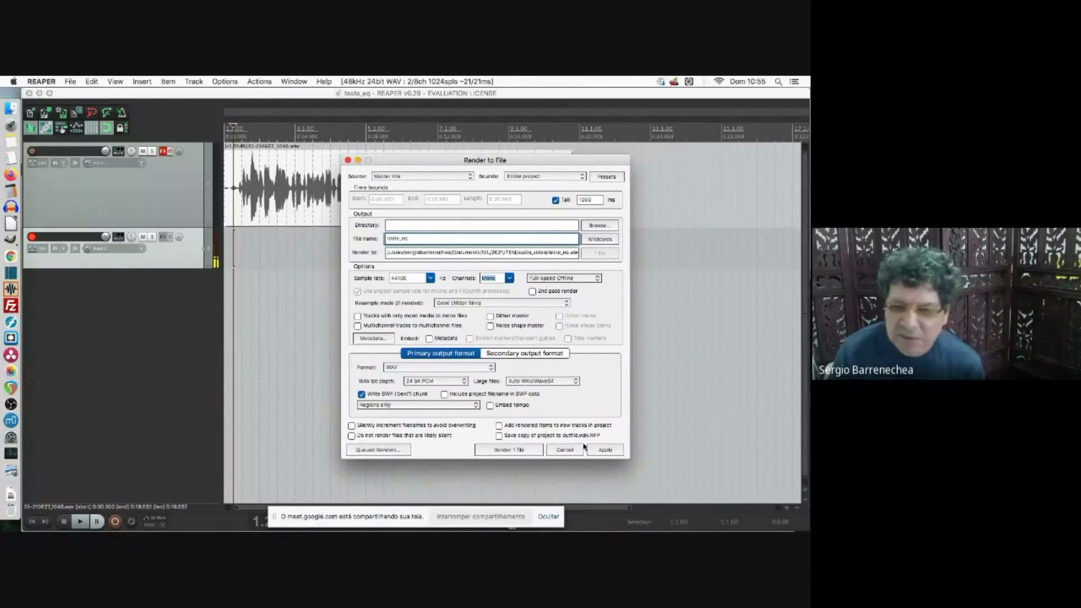
# Render the unequalized voice, overwriting the existing teste_eq.wav, and close the render report.
pyautogui.click(518, 452)
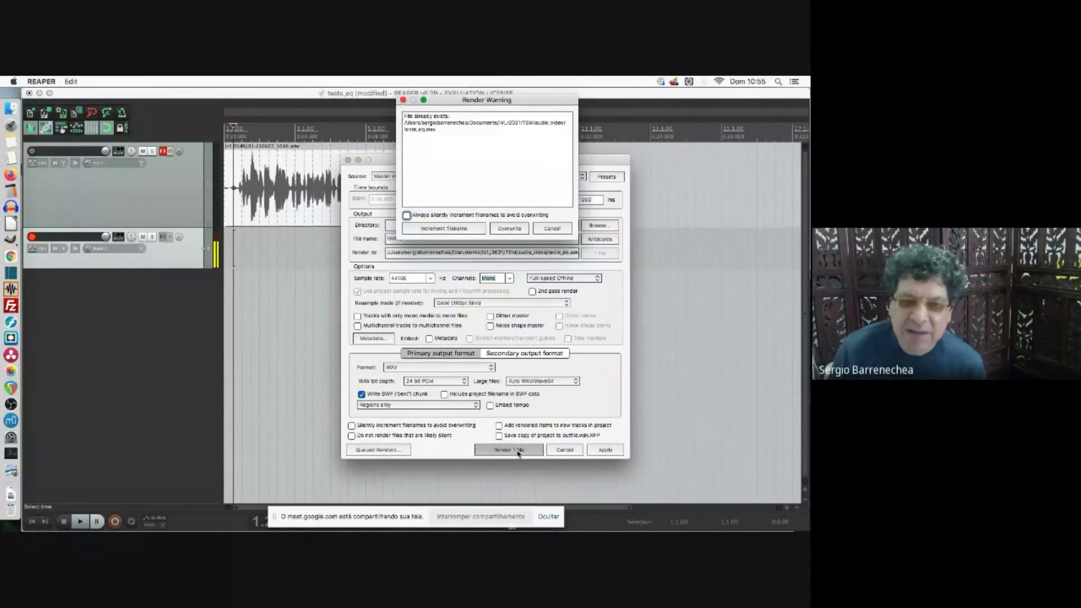
pyautogui.click(508, 229)
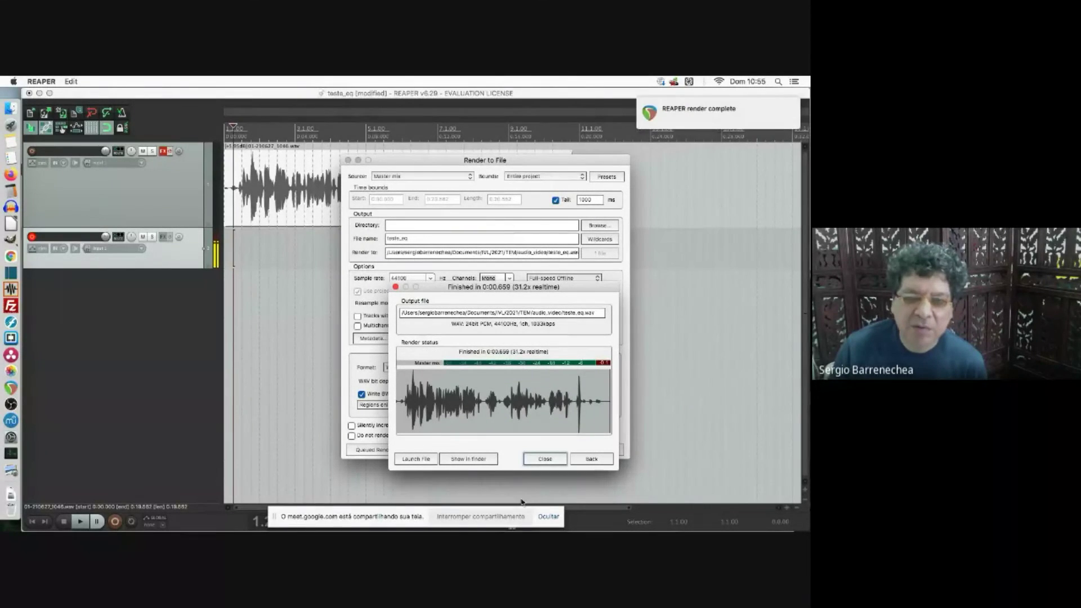
pyautogui.click(544, 459)
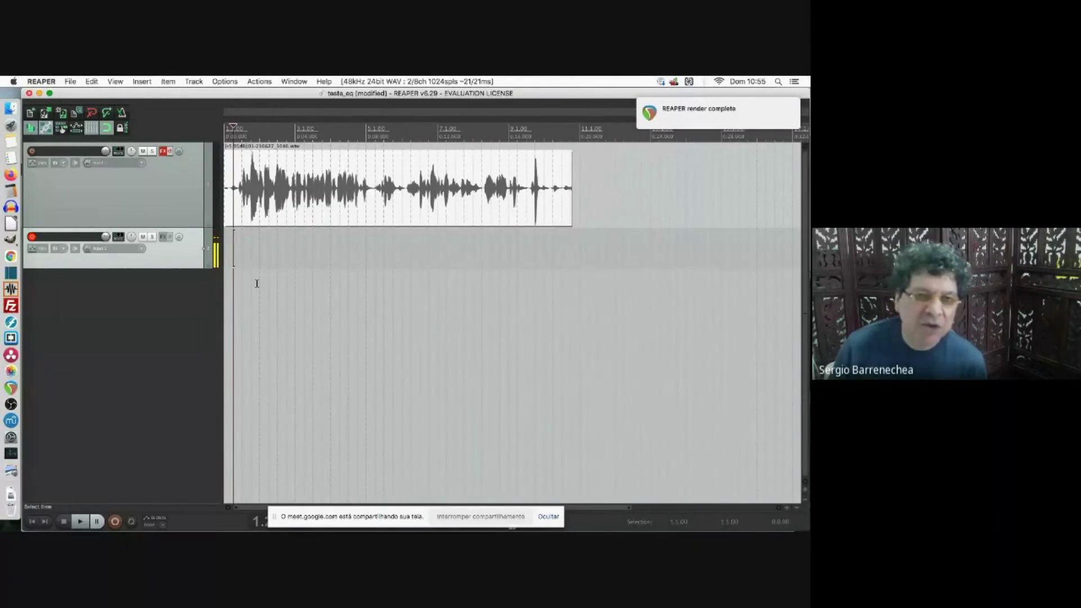
# Re-enable the first track's effects and render the equalized voice as teste_eq2 with the same settings.
pyautogui.click(171, 152)
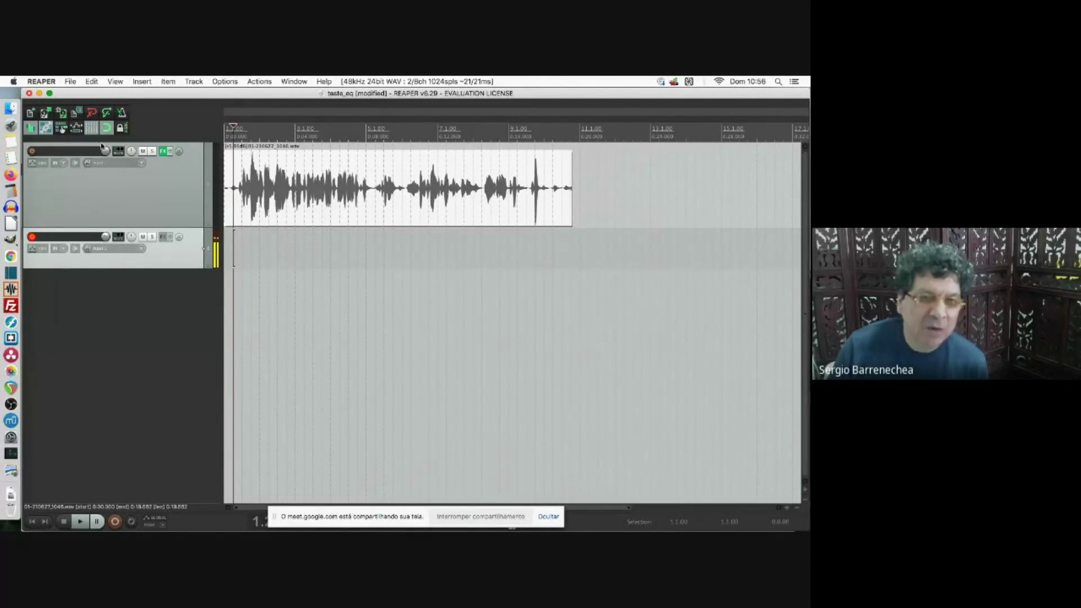
pyautogui.click(69, 81)
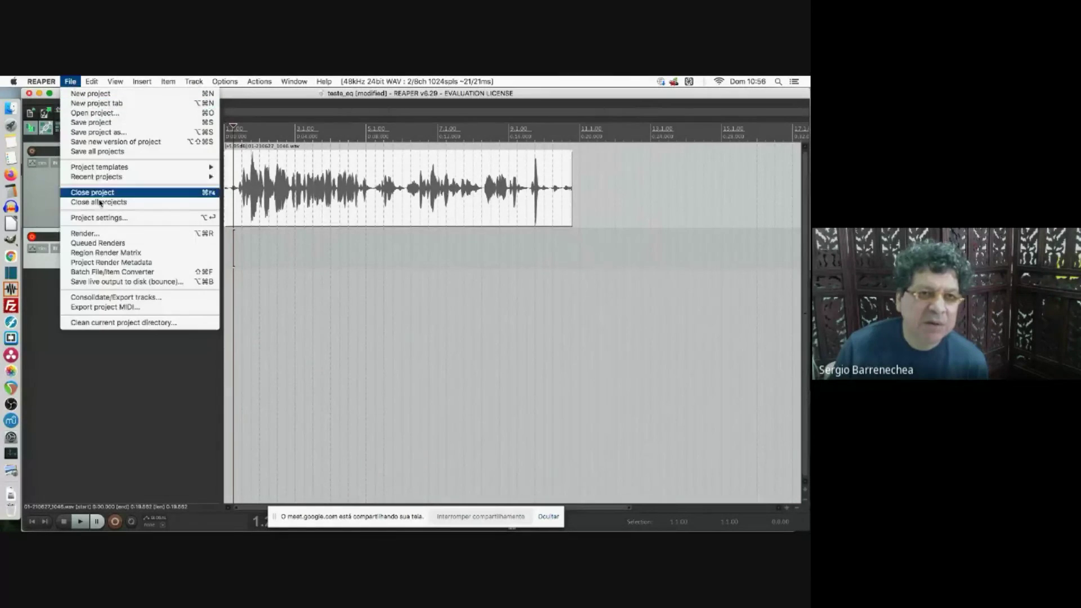
pyautogui.click(113, 236)
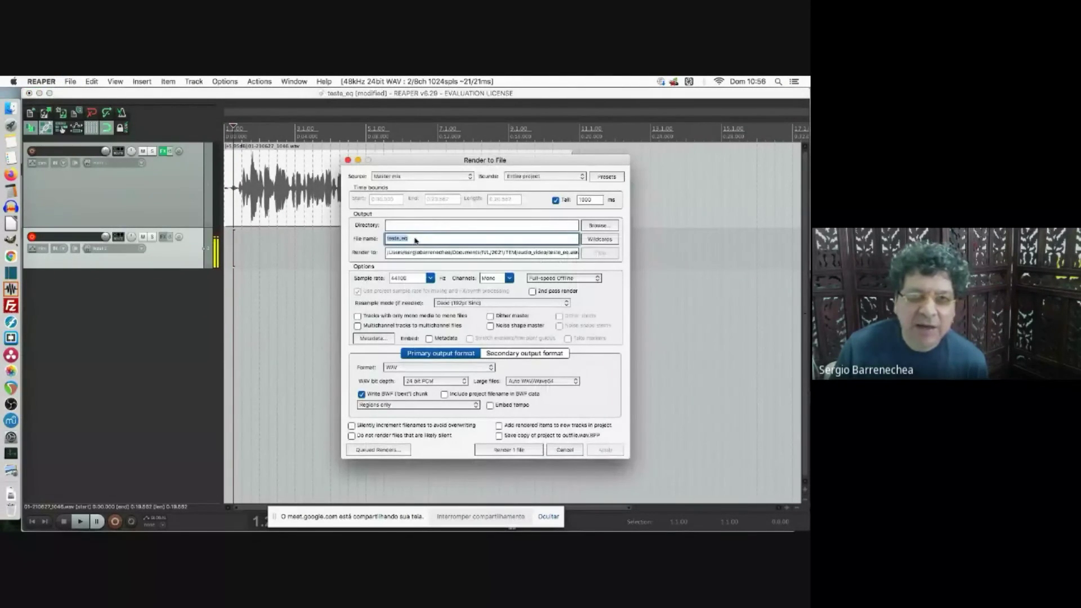
pyautogui.click(420, 239)
pyautogui.write('2')
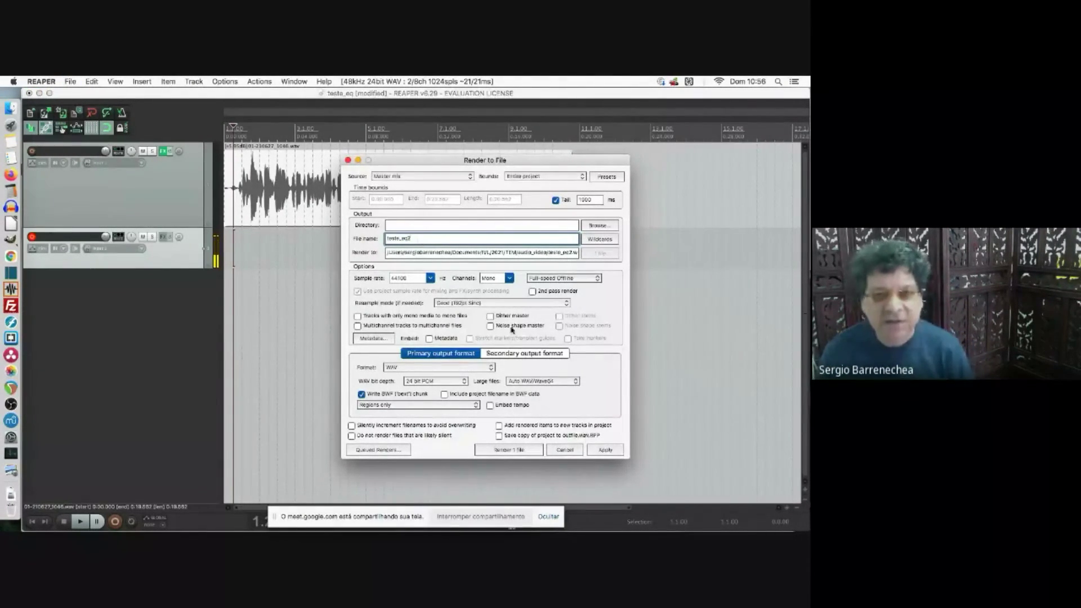
pyautogui.click(499, 452)
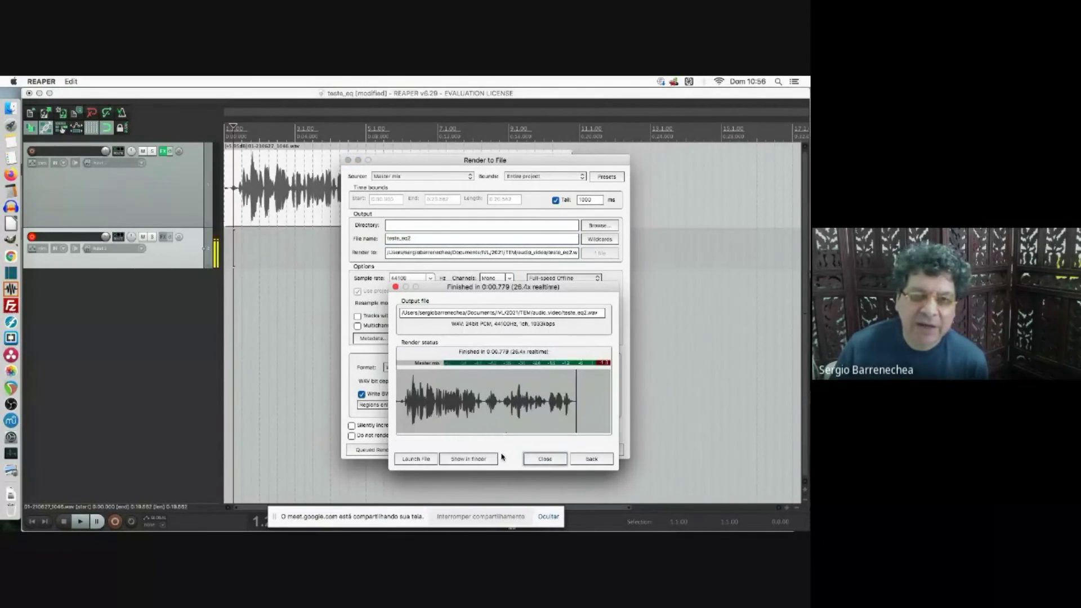
pyautogui.click(551, 460)
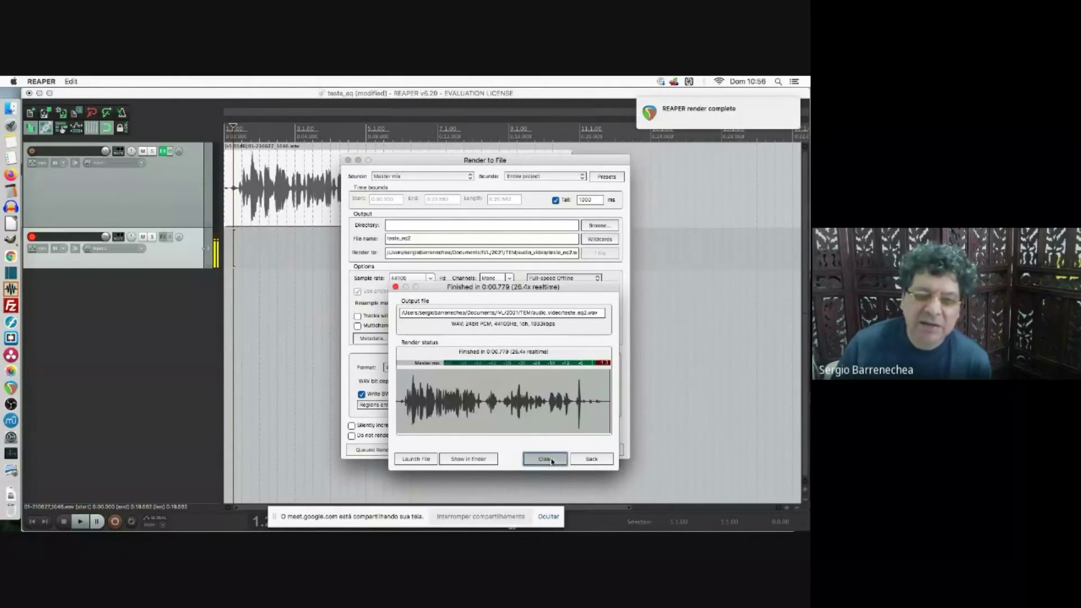